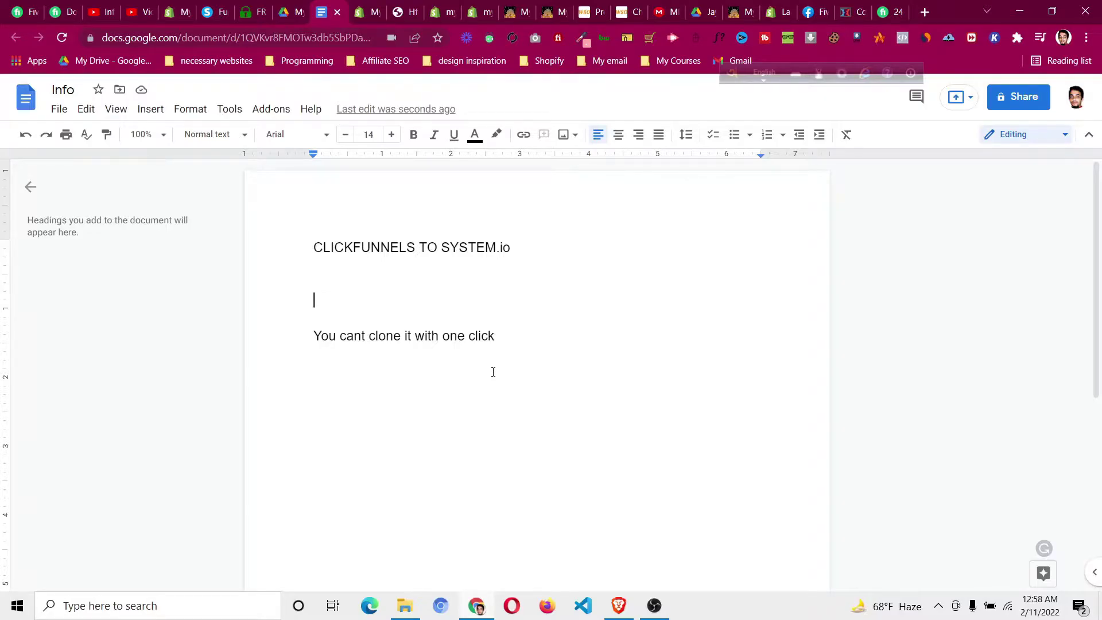
- Switch from the Google Docs notes to the systeme.io Funnels list
{"action": "left_click", "coordinate": [209, 11]}
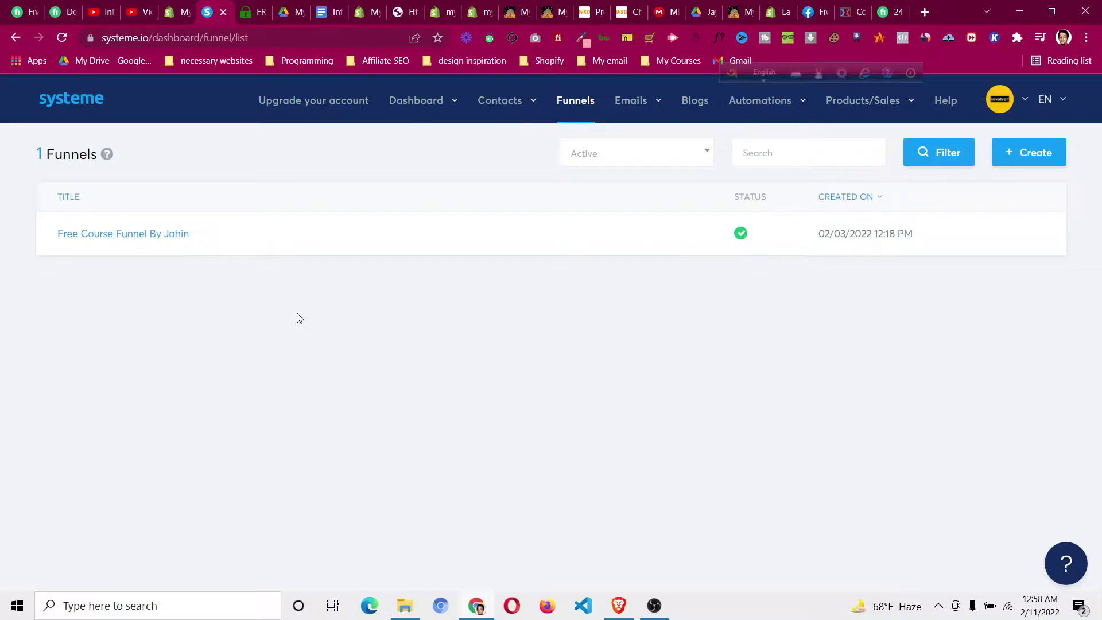
{"action": "mouse_move", "coordinate": [316, 242]}
{"action": "left_click", "coordinate": [344, 11]}
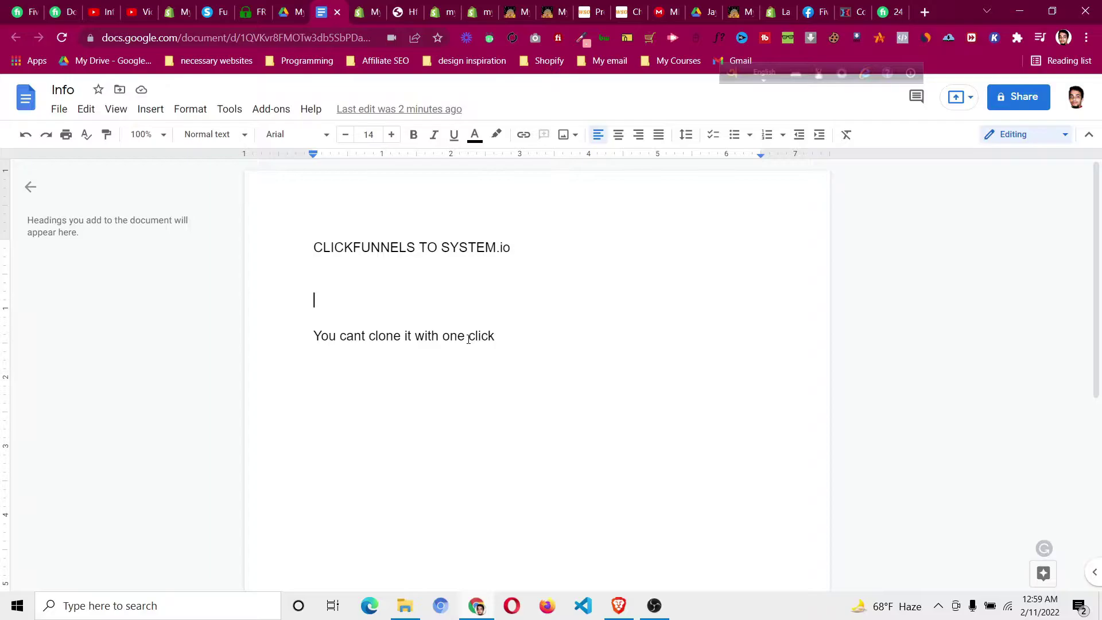
{"action": "left_click", "coordinate": [229, 8]}
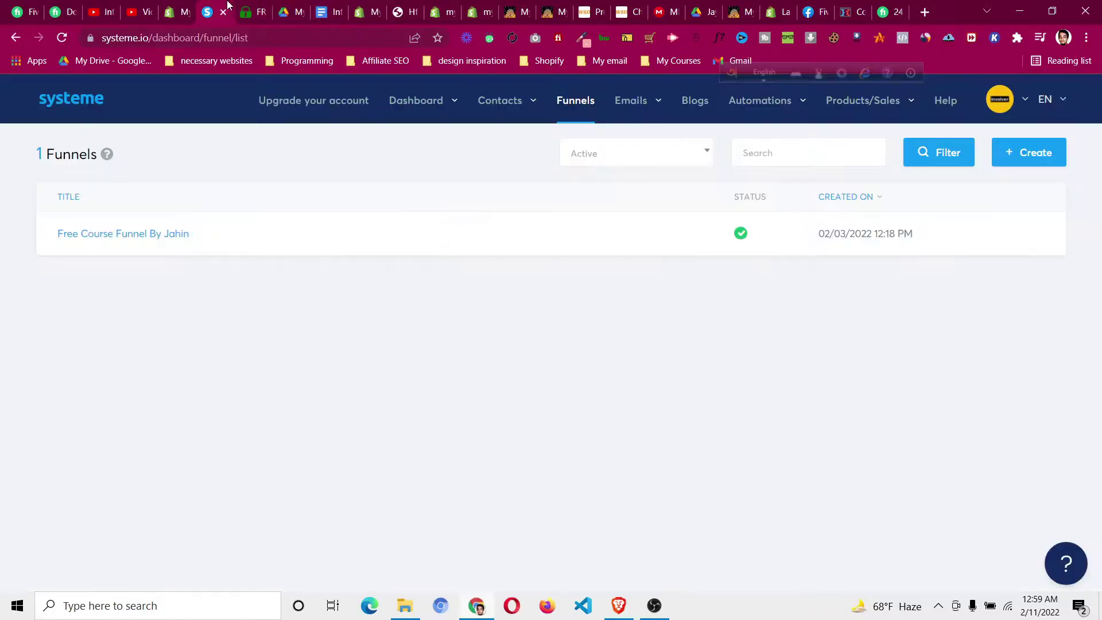
{"action": "left_click", "coordinate": [270, 8]}
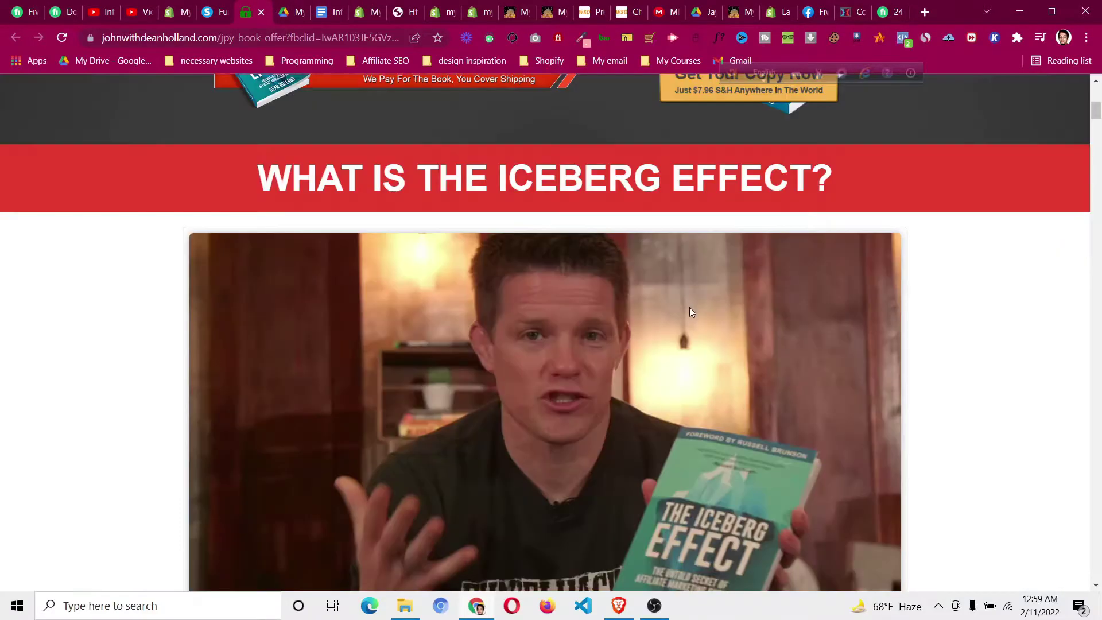
{"action": "scroll", "coordinate": [689, 308], "scroll_direction": "up", "scroll_amount": 10}
{"action": "scroll", "coordinate": [693, 319], "scroll_direction": "down", "scroll_amount": 9}
{"action": "scroll", "coordinate": [694, 321], "scroll_direction": "up", "scroll_amount": 9}
{"action": "scroll", "coordinate": [556, 303], "scroll_direction": "down", "scroll_amount": 8}
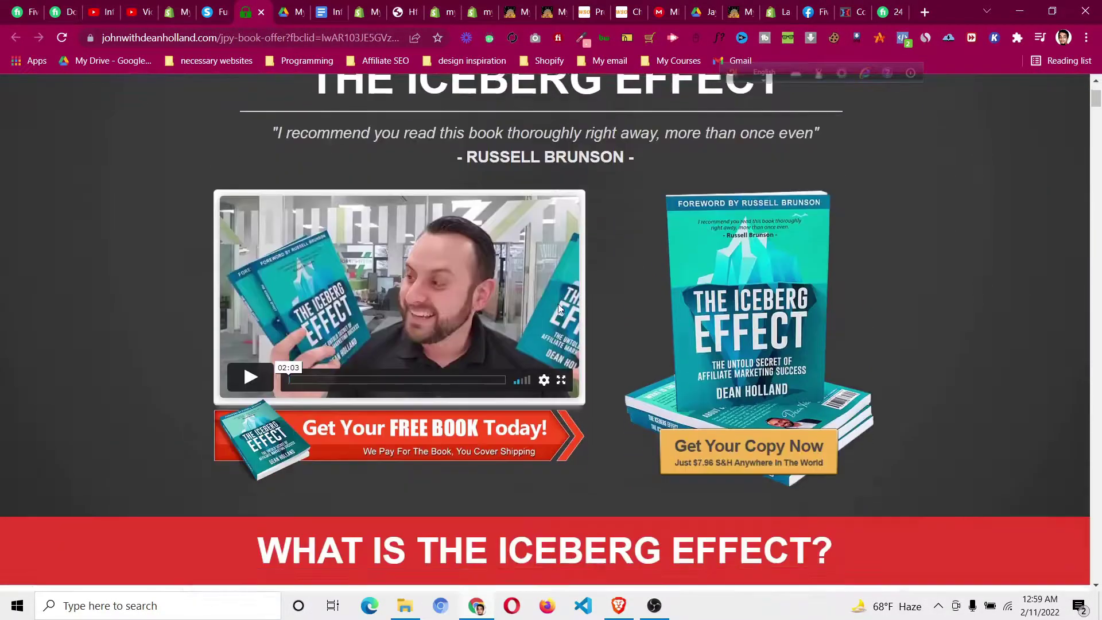
{"action": "scroll", "coordinate": [560, 302], "scroll_direction": "down", "scroll_amount": 1}
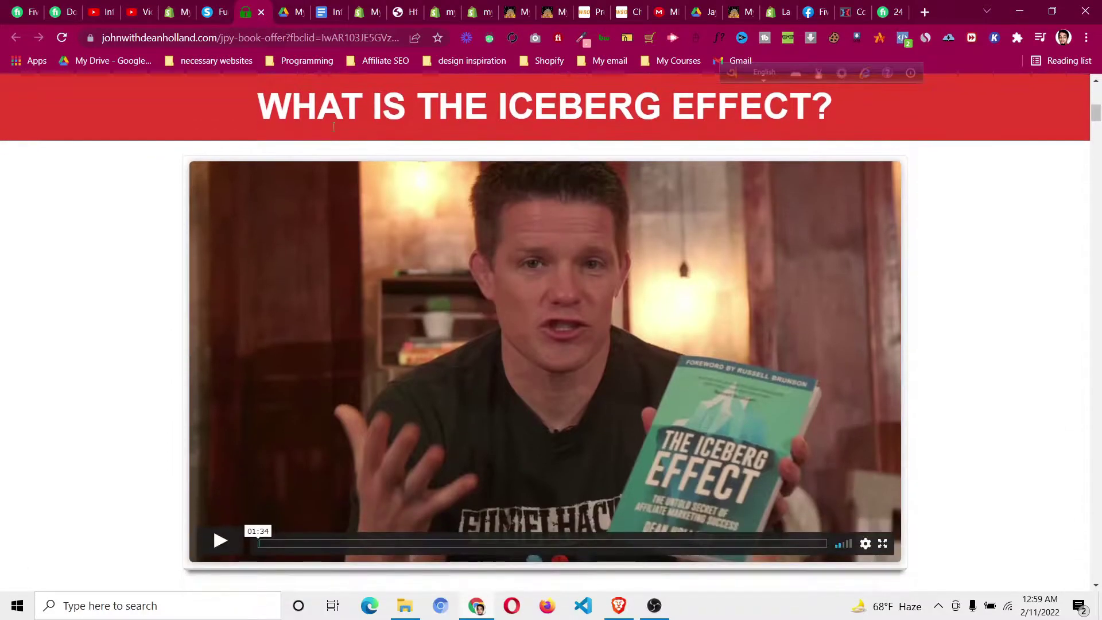
{"action": "left_click", "coordinate": [215, 12]}
{"action": "left_click", "coordinate": [580, 102]}
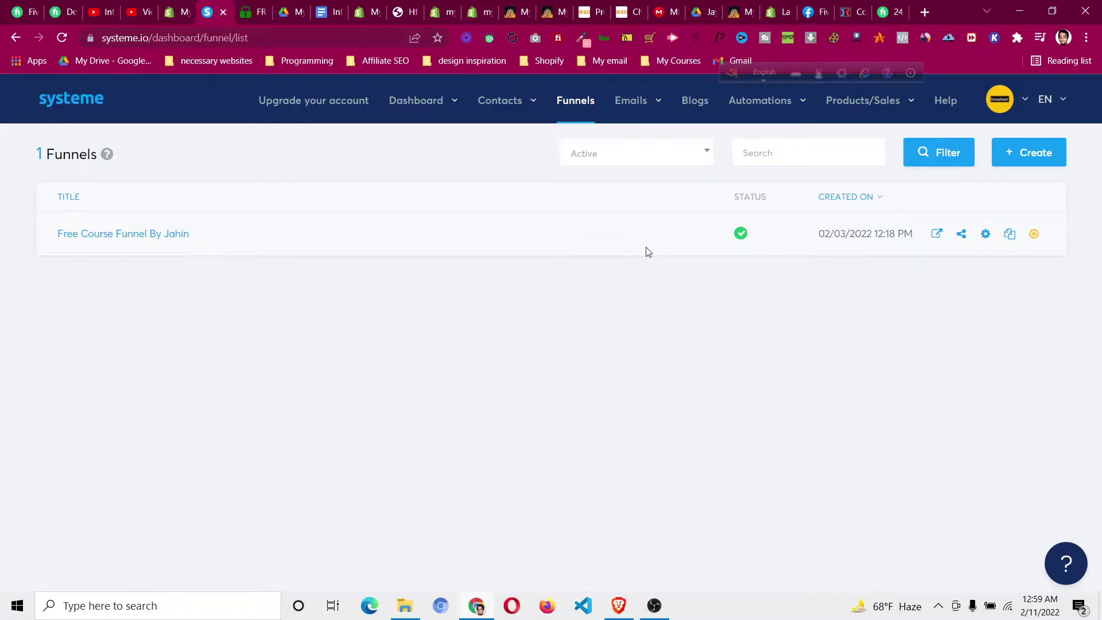
- Create a new Sell-type funnel named 'Free ebook funnel'
{"action": "left_click", "coordinate": [1049, 153]}
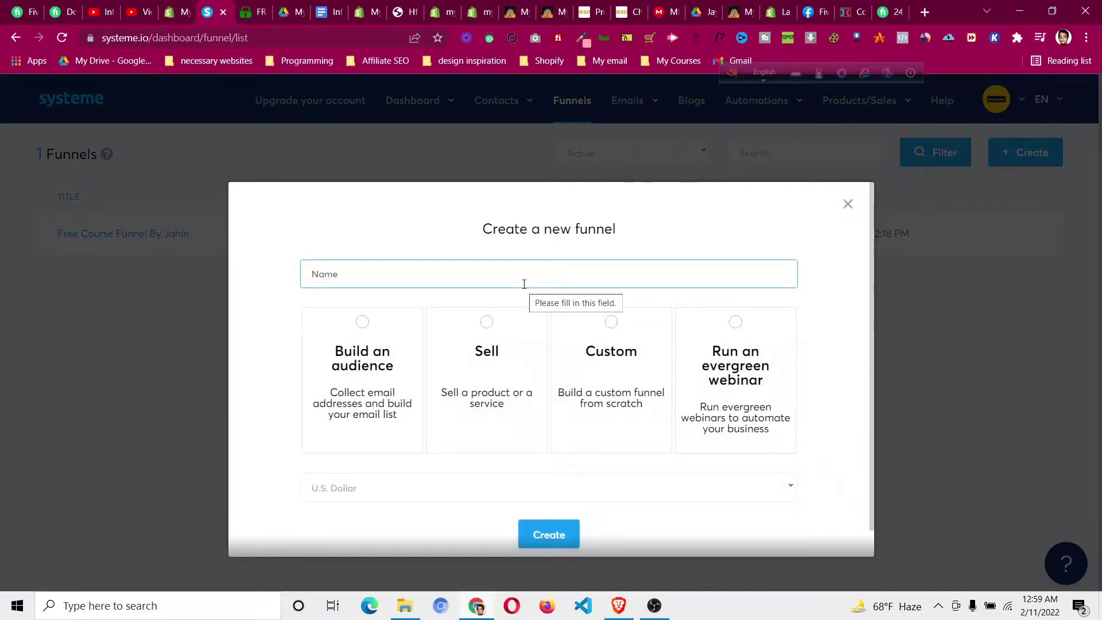
{"action": "type", "text": "Free ebo"}
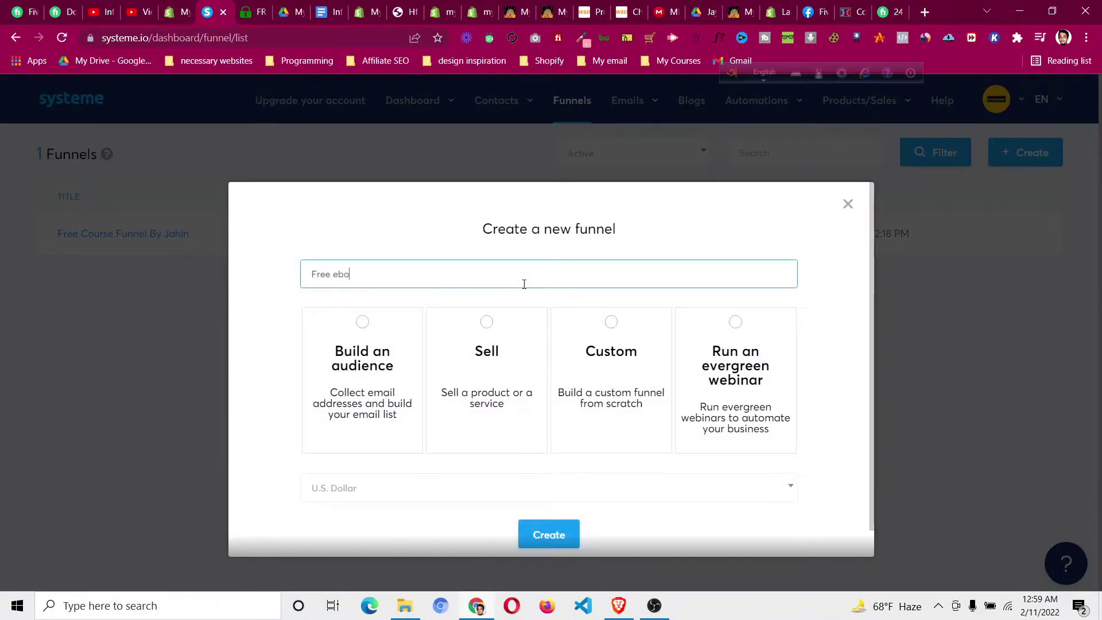
{"action": "type", "text": "ok funnel"}
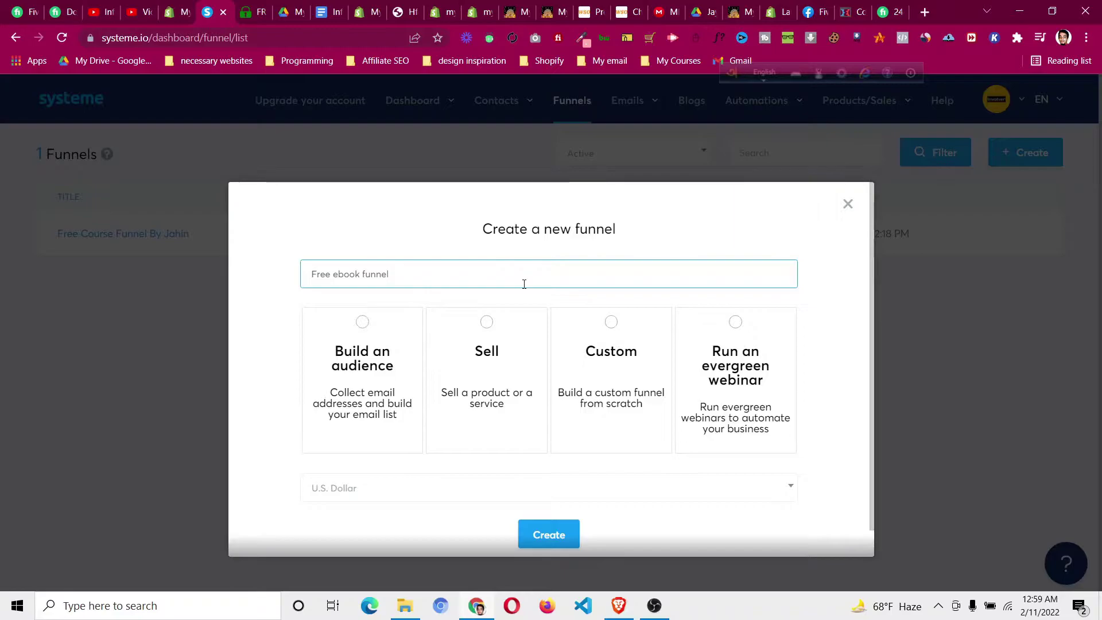
{"action": "left_click", "coordinate": [528, 365]}
{"action": "left_click", "coordinate": [381, 368]}
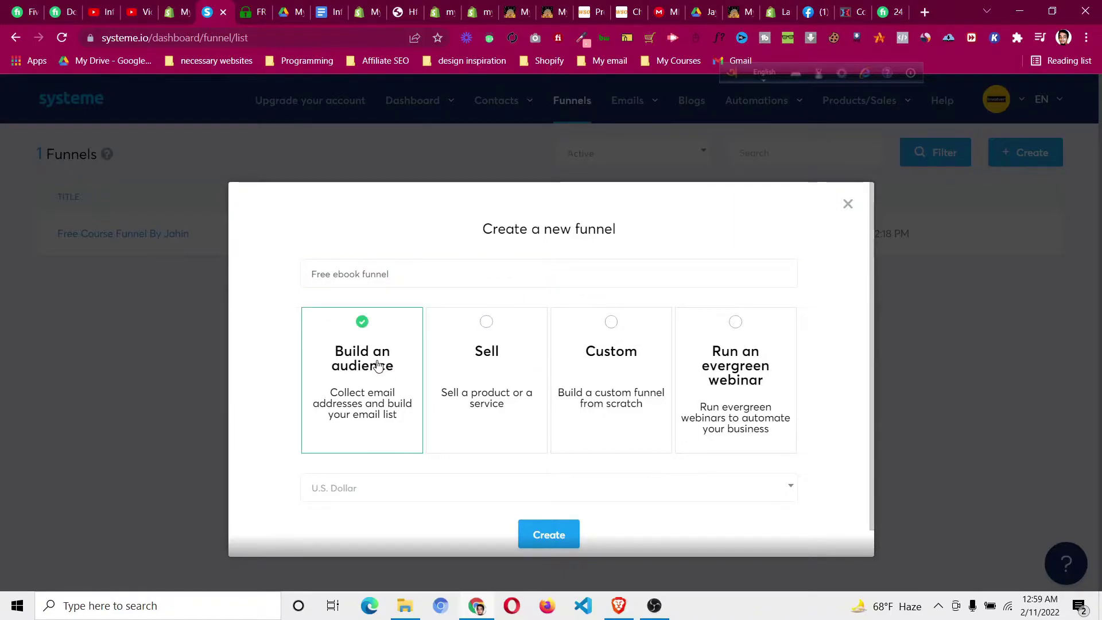
{"action": "left_click", "coordinate": [458, 367]}
{"action": "scroll", "coordinate": [513, 381], "scroll_direction": "down", "scroll_amount": 1}
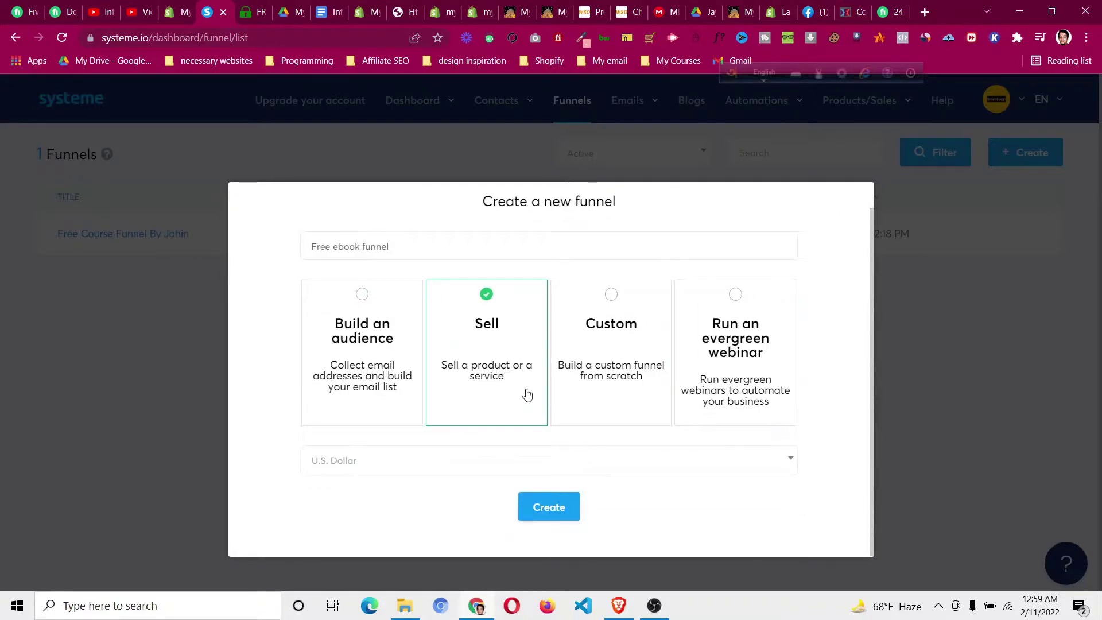
{"action": "left_click", "coordinate": [561, 508]}
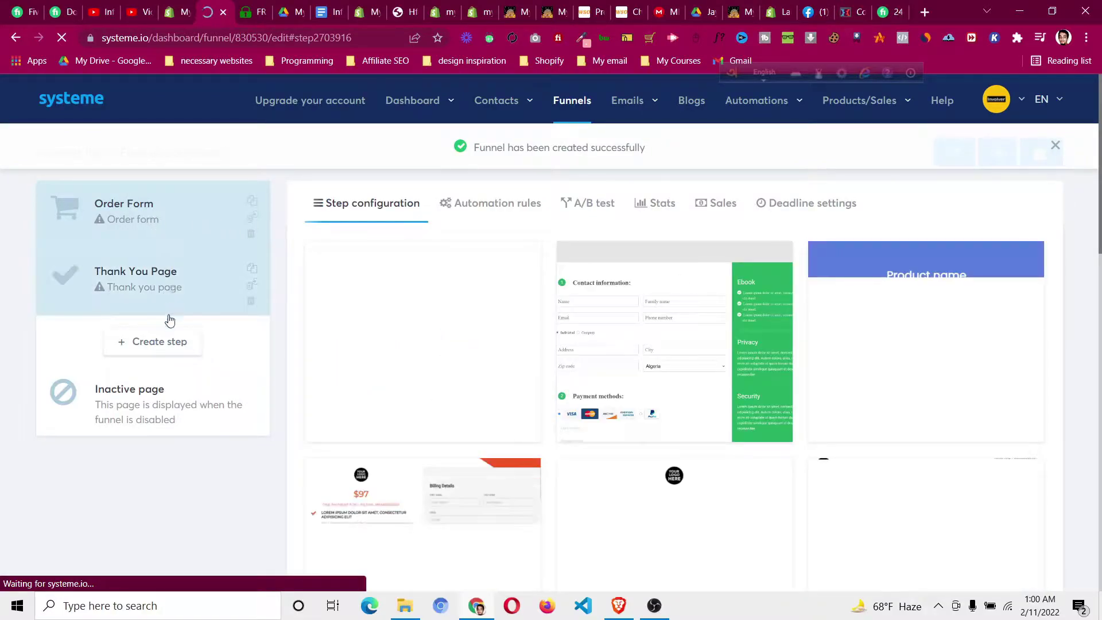
- Add a funnel step named Sales Page with the Sales page type
{"action": "left_click", "coordinate": [171, 344]}
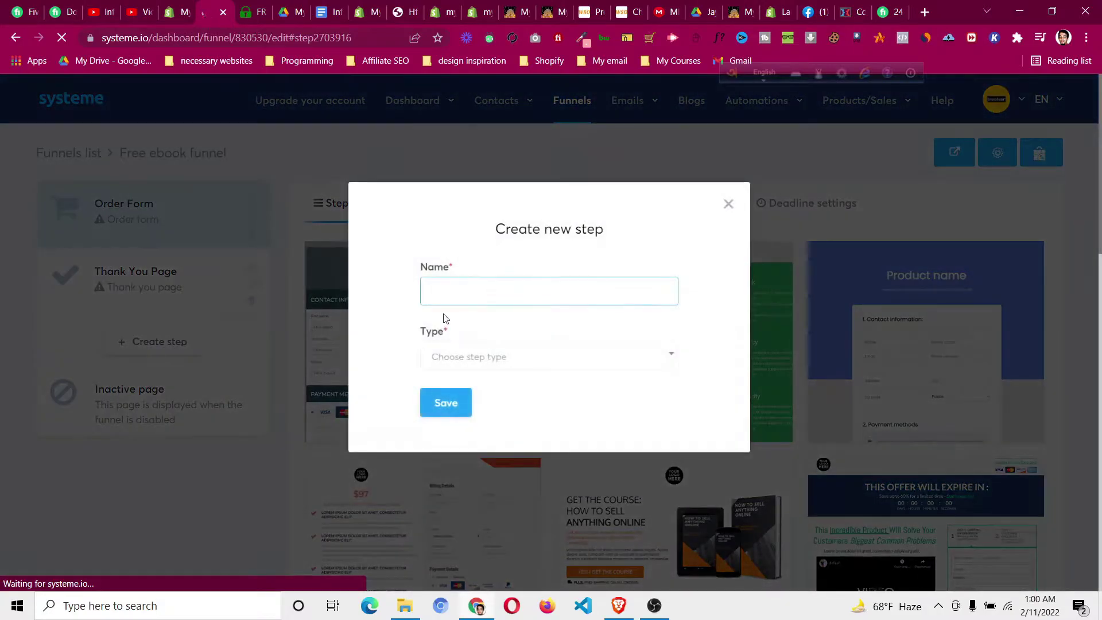
{"action": "type", "text": "Sales Page"}
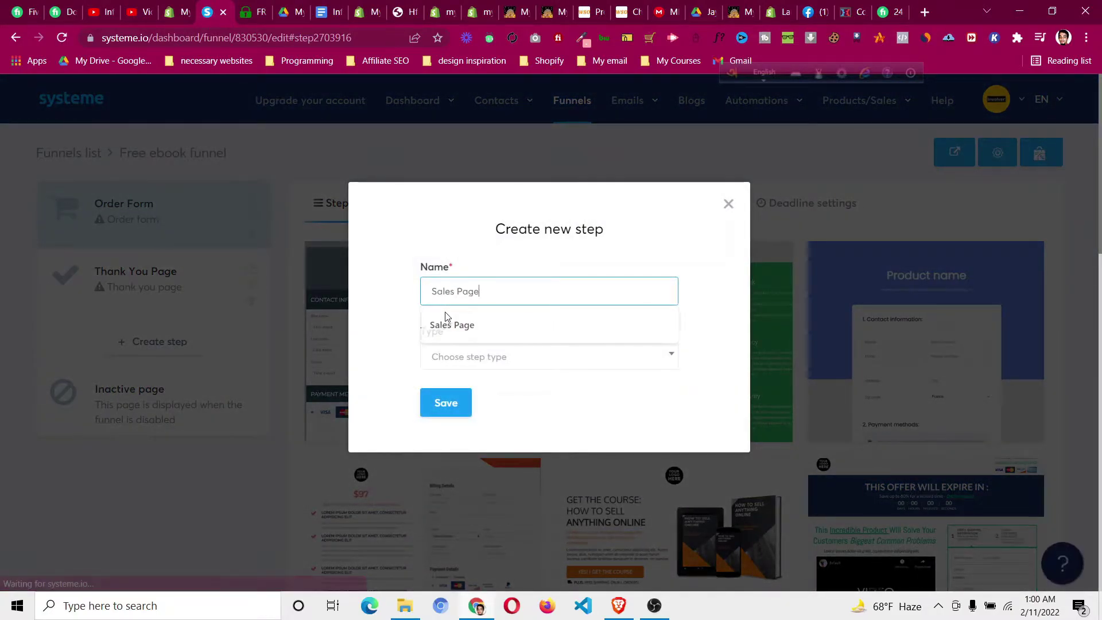
{"action": "left_click", "coordinate": [448, 323]}
{"action": "left_click", "coordinate": [491, 358]}
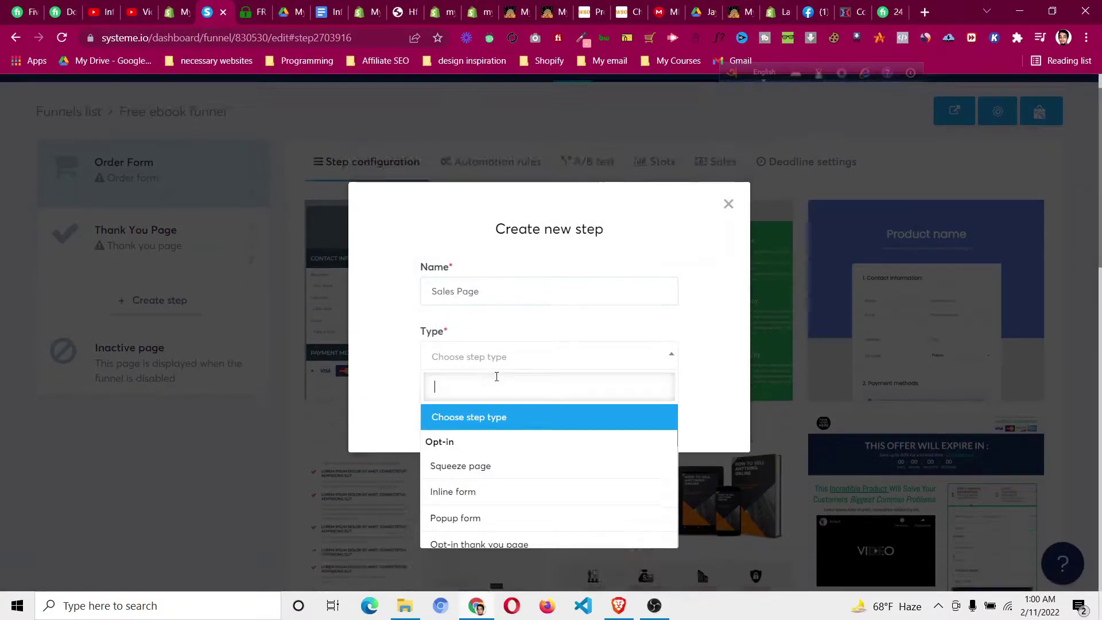
{"action": "scroll", "coordinate": [497, 436], "scroll_direction": "down", "scroll_amount": 5}
{"action": "left_click", "coordinate": [499, 450]}
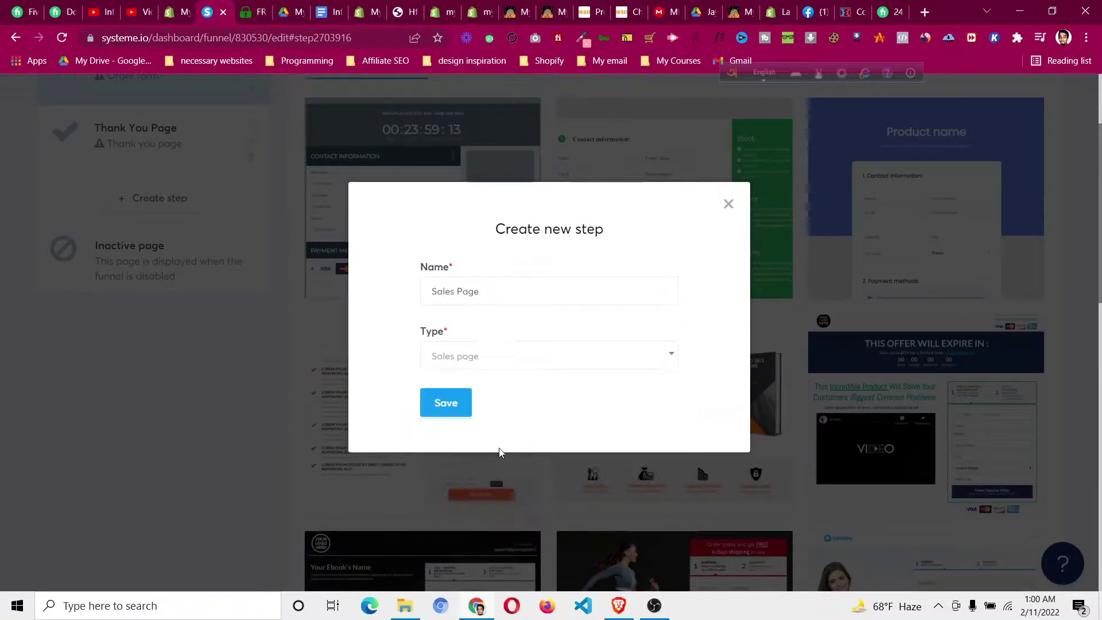
{"action": "left_click", "coordinate": [446, 403]}
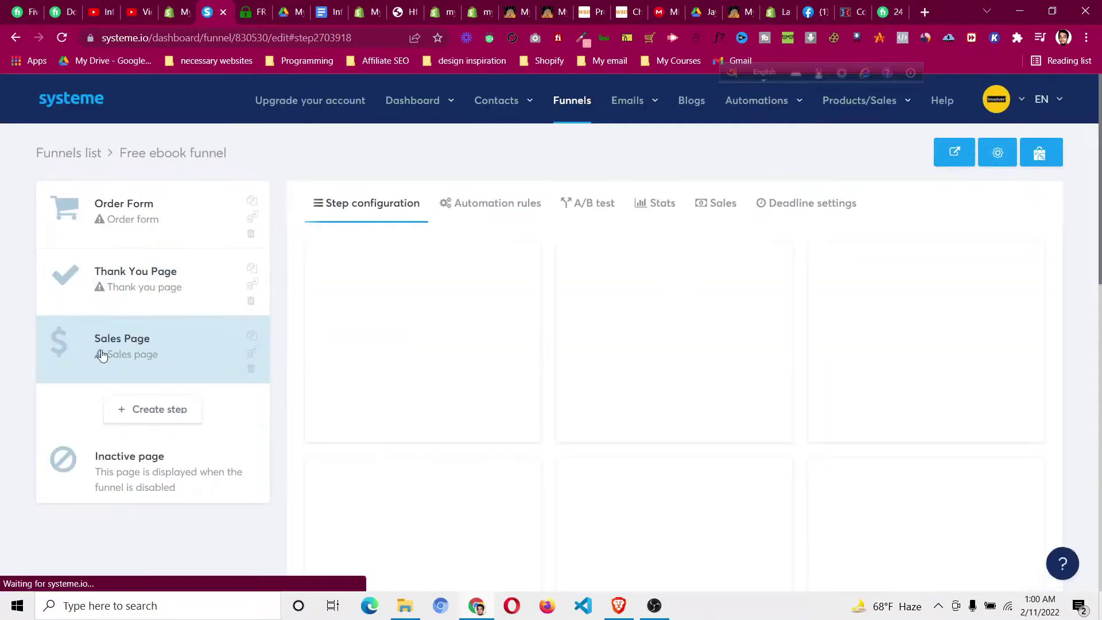
- Move the Sales Page step to the top of the funnel and save it with the blank template
{"action": "left_click_drag", "start_coordinate": [102, 354], "coordinate": [110, 221]}
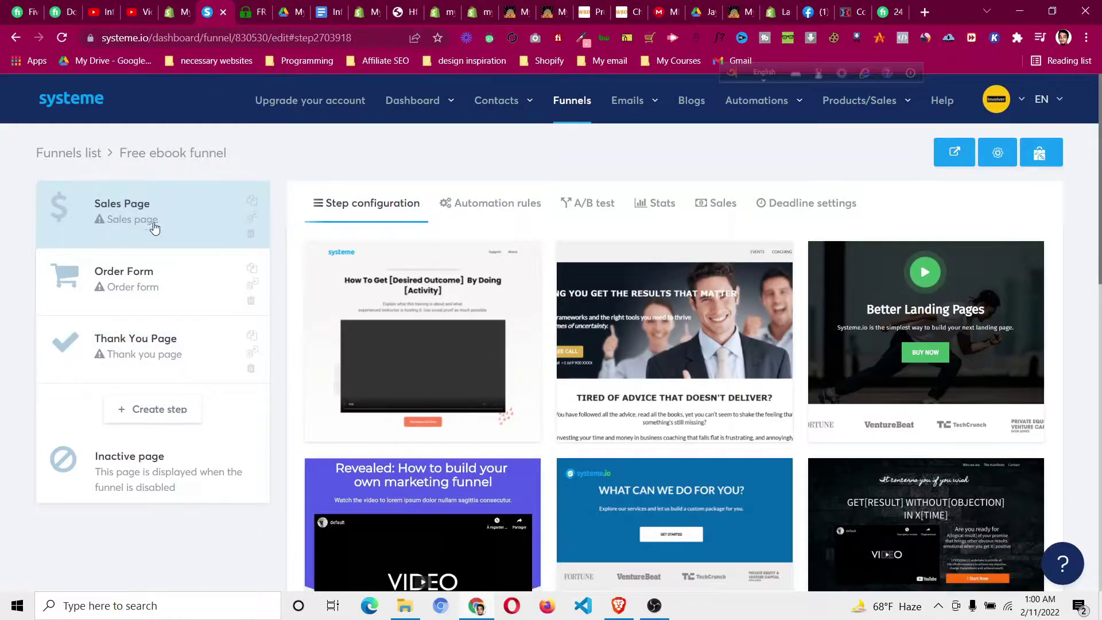
{"action": "scroll", "coordinate": [1065, 247], "scroll_direction": "down", "scroll_amount": 5}
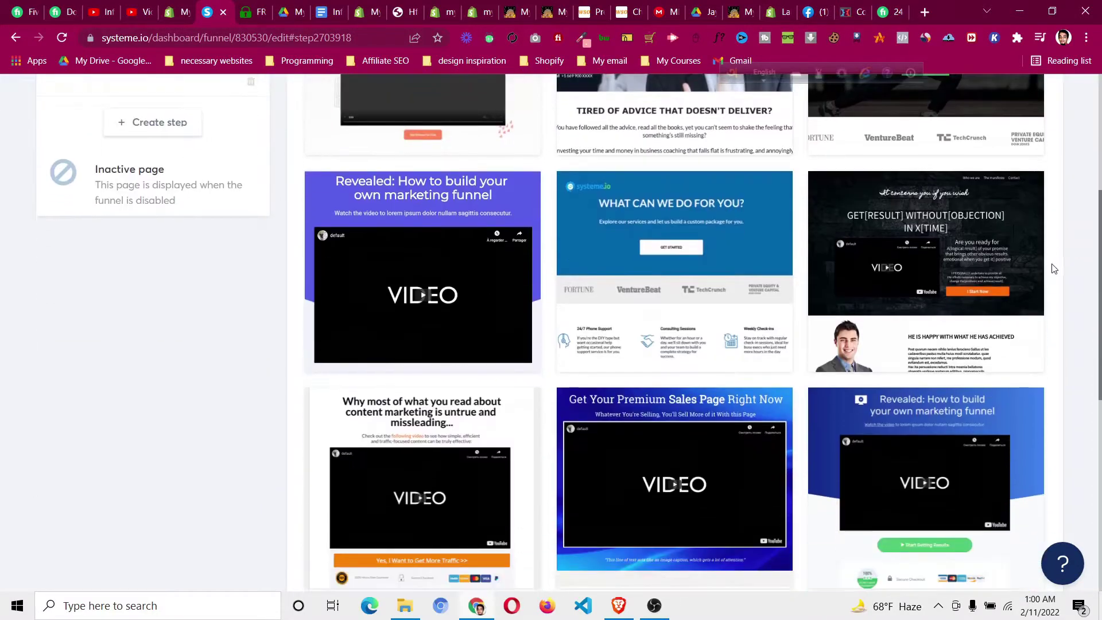
{"action": "scroll", "coordinate": [1053, 269], "scroll_direction": "down", "scroll_amount": 8}
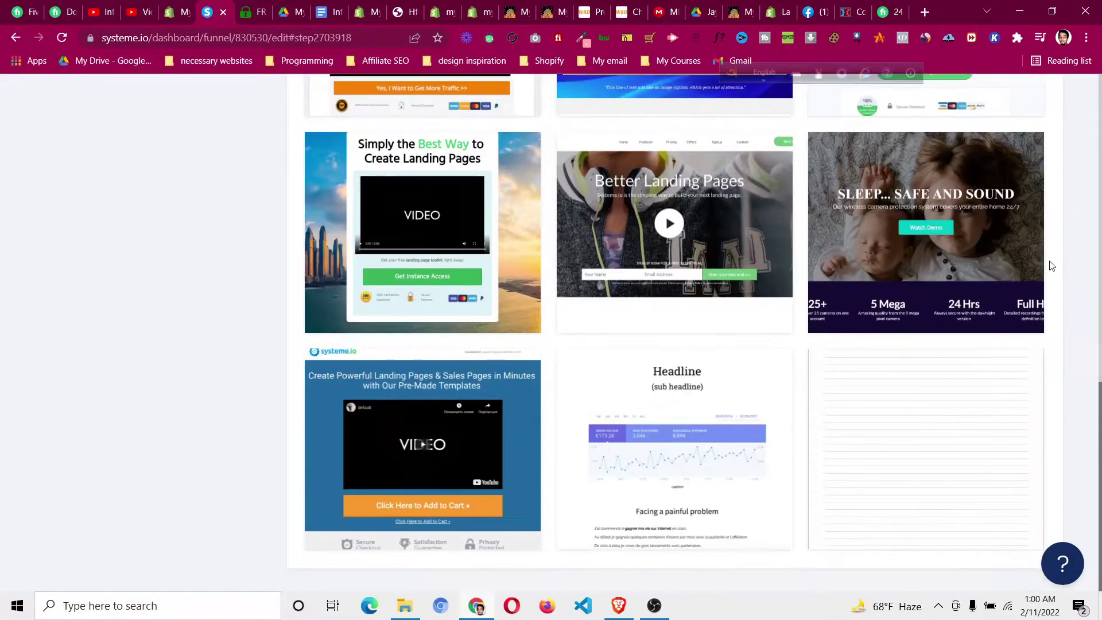
{"action": "mouse_move", "coordinate": [907, 408]}
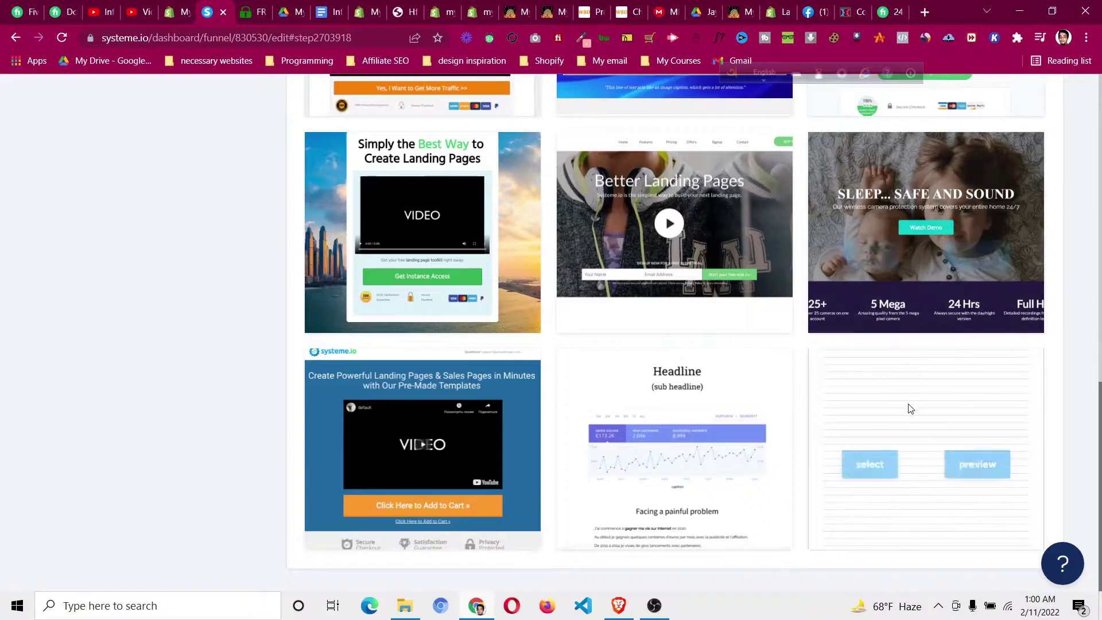
{"action": "left_click", "coordinate": [878, 461]}
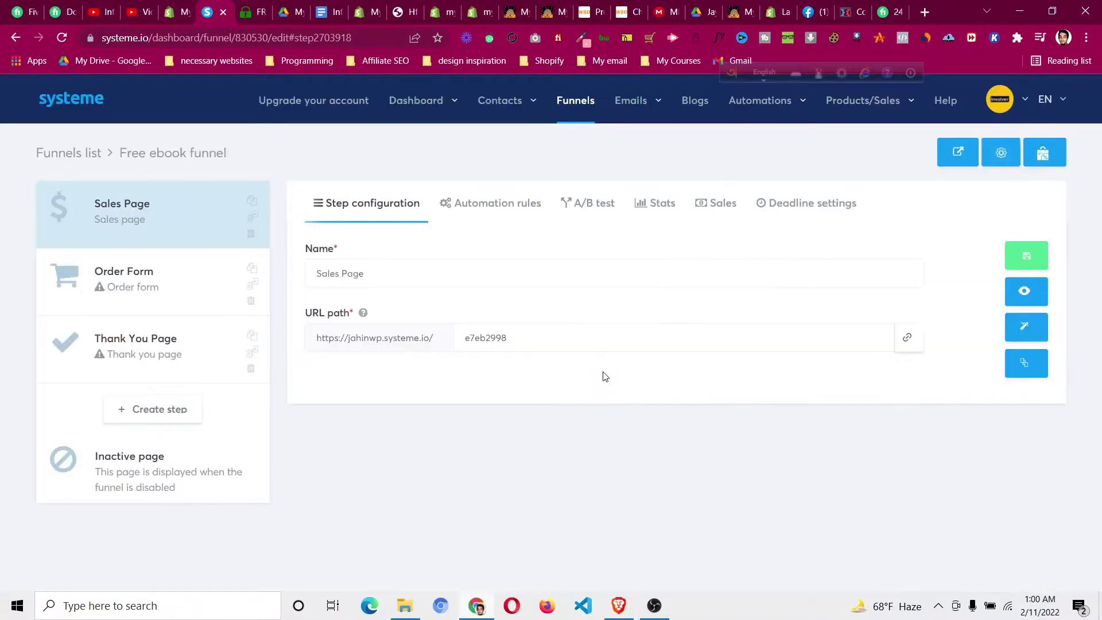
{"action": "left_click", "coordinate": [1027, 257]}
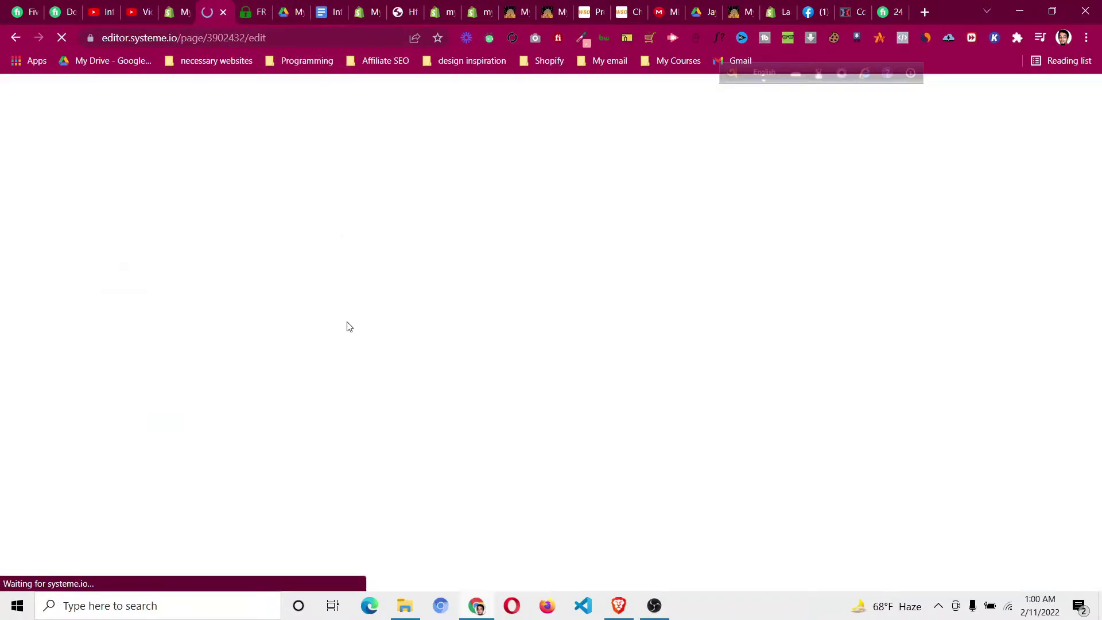
- Copy the red banner's hex colour #e43b2c from the Iceberg Effect page using DevTools
{"action": "left_click", "coordinate": [244, 6]}
{"action": "scroll", "coordinate": [611, 284], "scroll_direction": "up", "scroll_amount": 10}
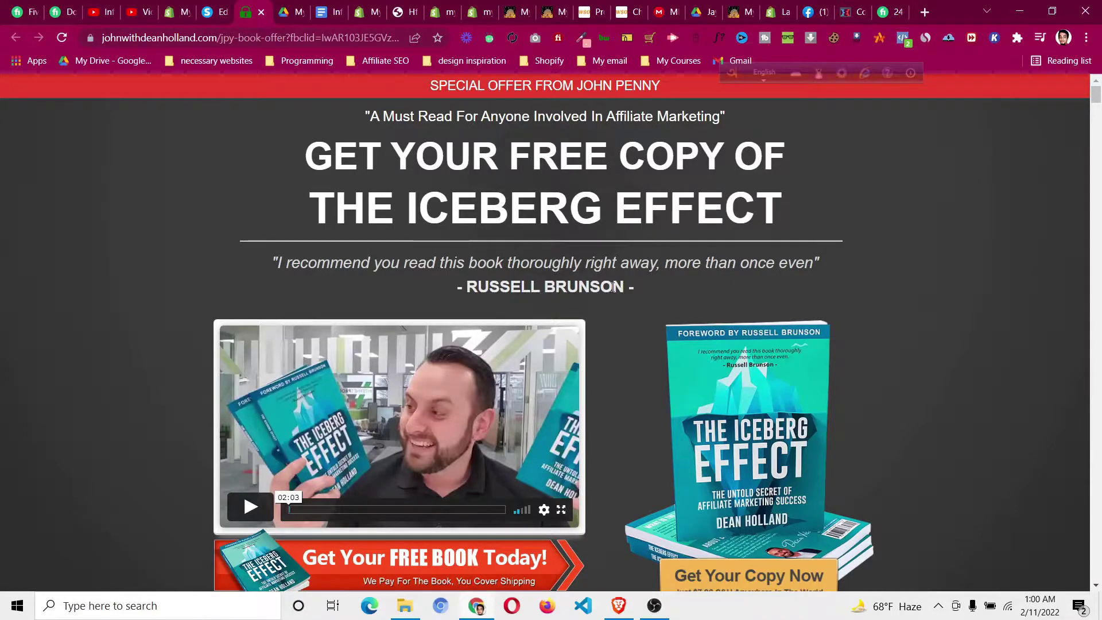
{"action": "right_click", "coordinate": [103, 95]}
{"action": "left_click", "coordinate": [144, 363]}
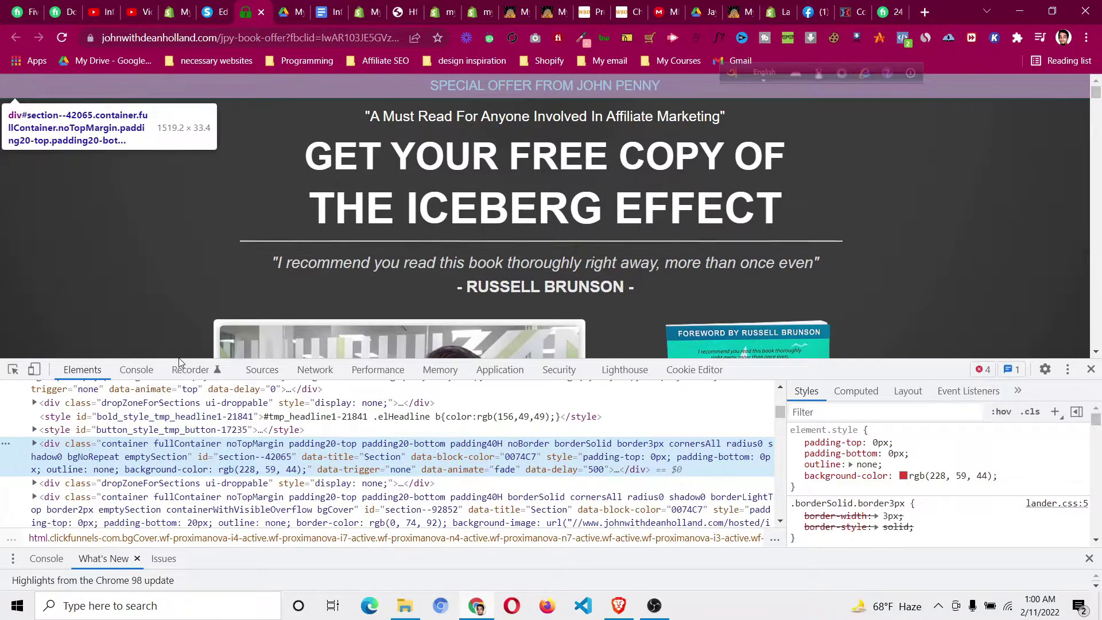
{"action": "left_click", "coordinate": [903, 476]}
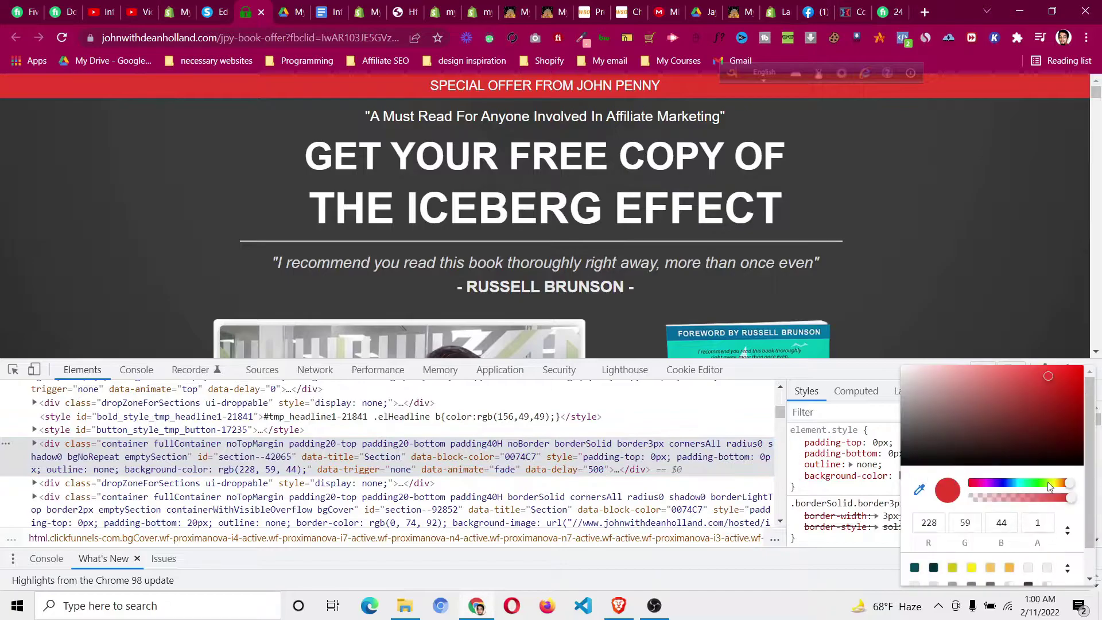
{"action": "left_click", "coordinate": [1067, 532]}
{"action": "left_click_drag", "start_coordinate": [1015, 521], "coordinate": [964, 522]}
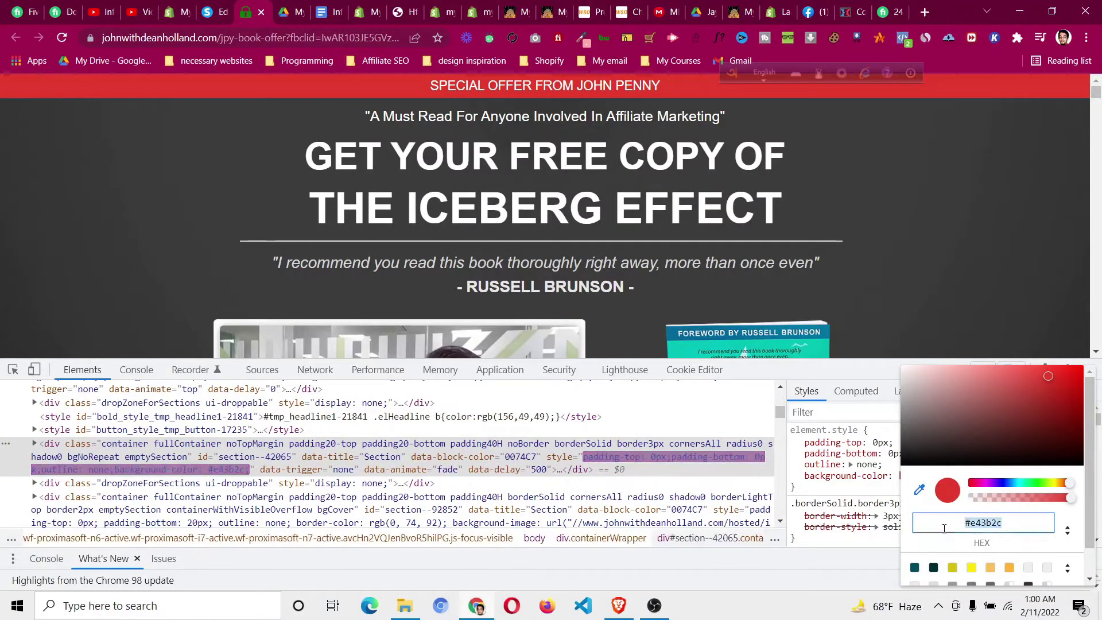
{"action": "right_click", "coordinate": [964, 522]}
{"action": "left_click", "coordinate": [983, 400]}
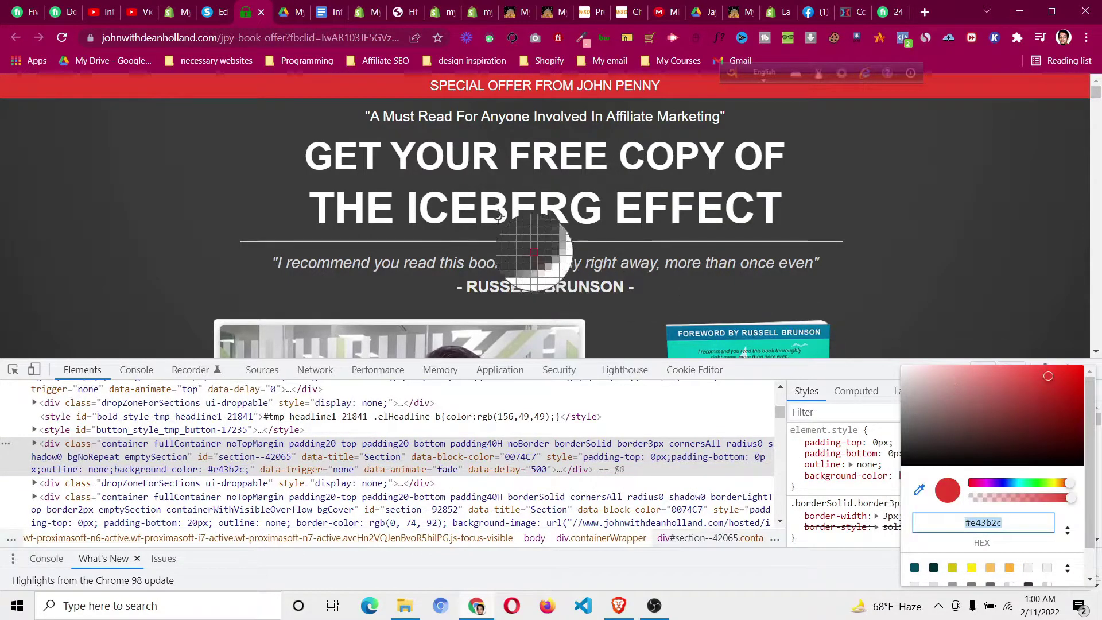
- Sample the red banner colour on the original page again, then return to the systeme.io editor
{"action": "left_click", "coordinate": [202, 8]}
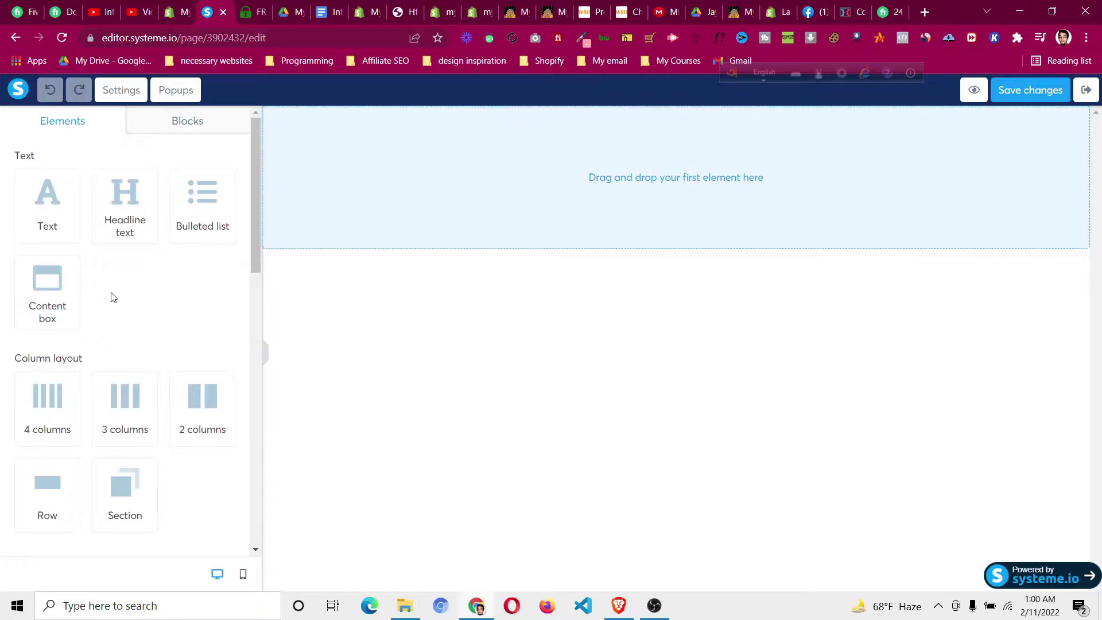
{"action": "left_click", "coordinate": [241, 8]}
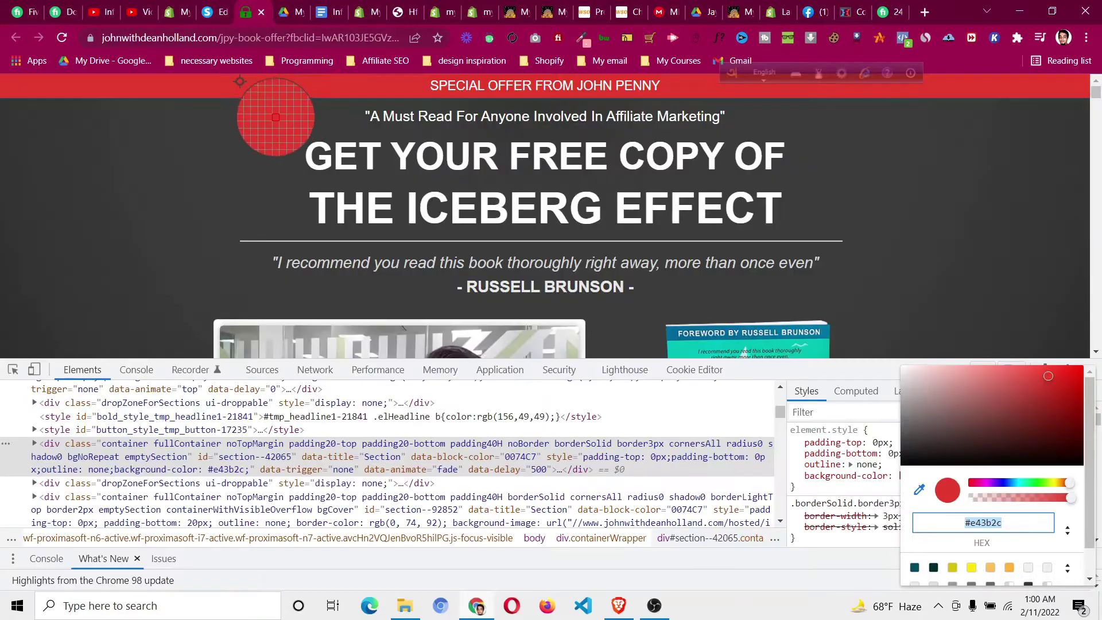
{"action": "left_click", "coordinate": [460, 322]}
{"action": "key", "text": "ctrl+shift+Tab"}
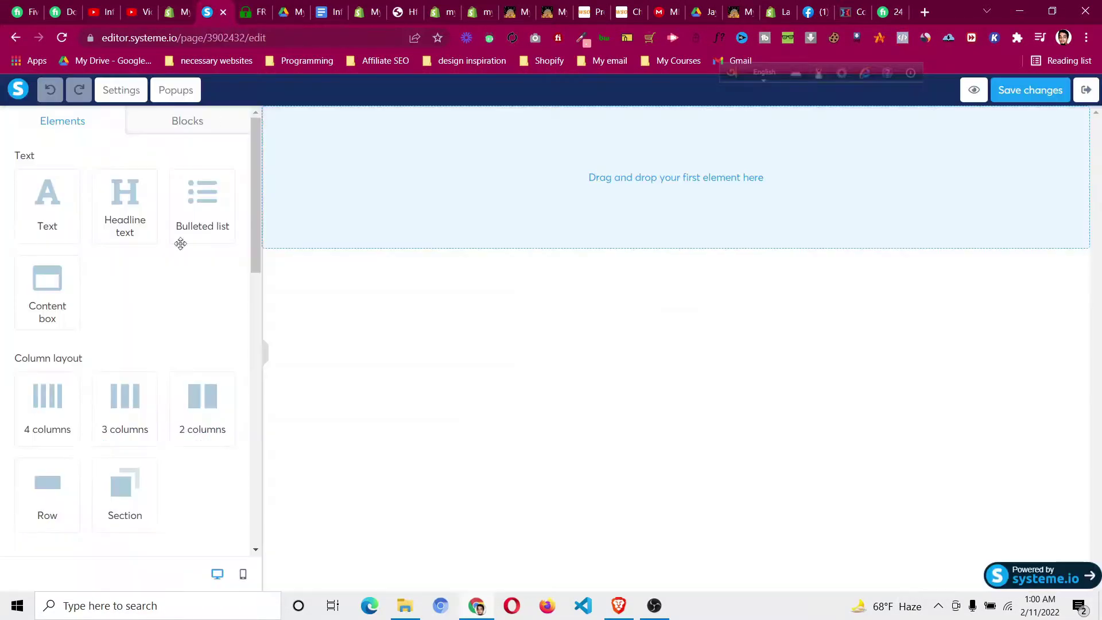
- Add a section to the empty page and set its background colour to #e43b2c
{"action": "left_click_drag", "start_coordinate": [117, 500], "coordinate": [390, 196]}
{"action": "left_click", "coordinate": [386, 128]}
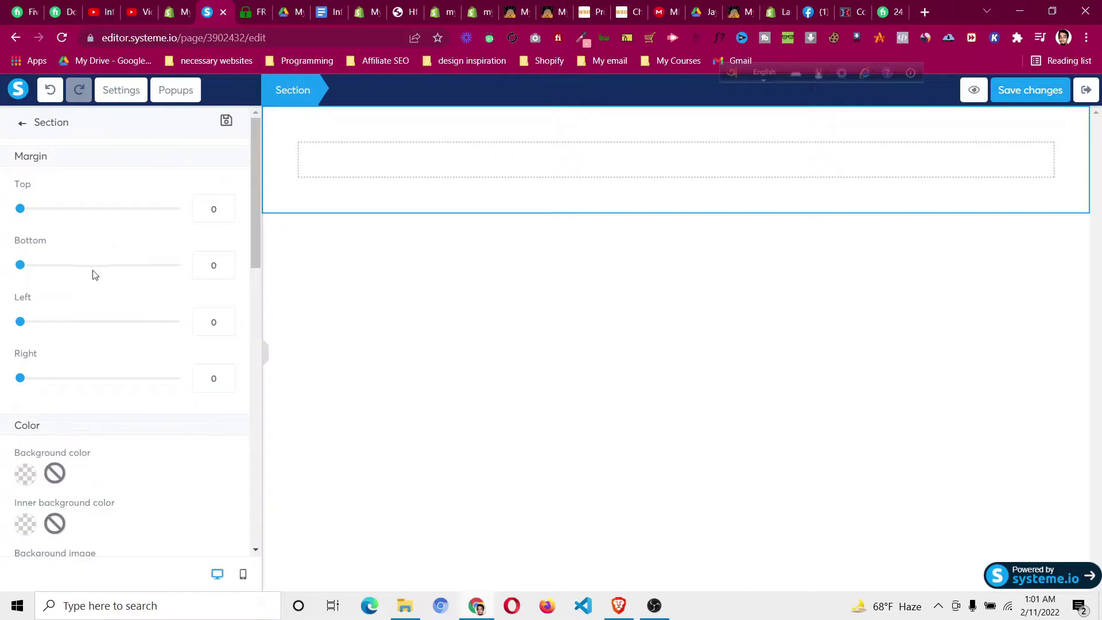
{"action": "scroll", "coordinate": [94, 276], "scroll_direction": "down", "scroll_amount": 3}
{"action": "left_click", "coordinate": [29, 334]}
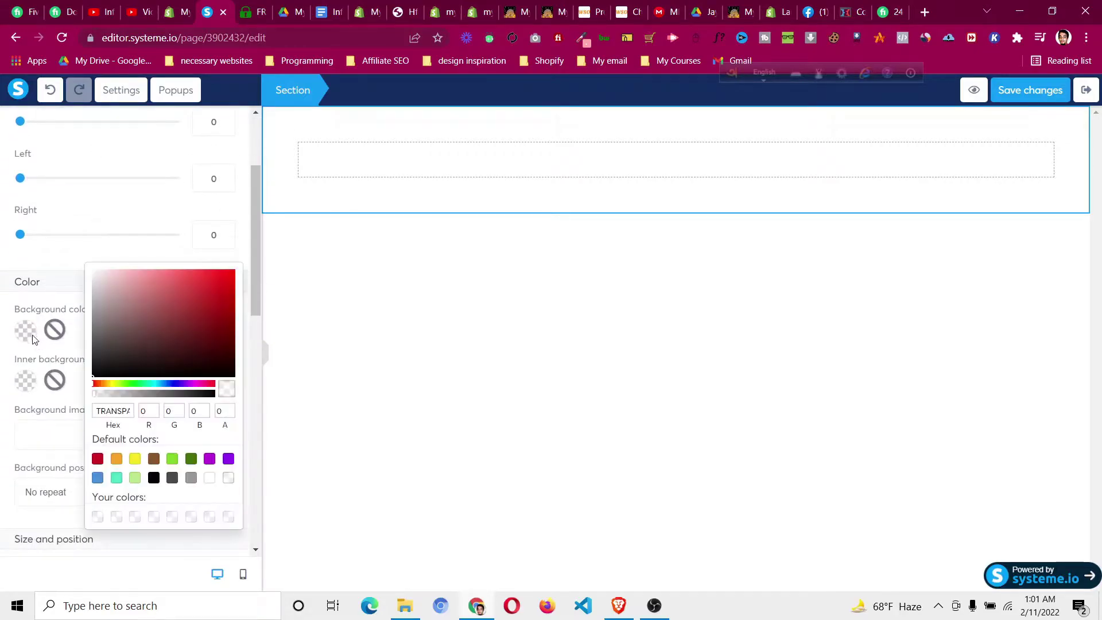
{"action": "double_click", "coordinate": [117, 411]}
{"action": "key", "text": "ctrl+v"}
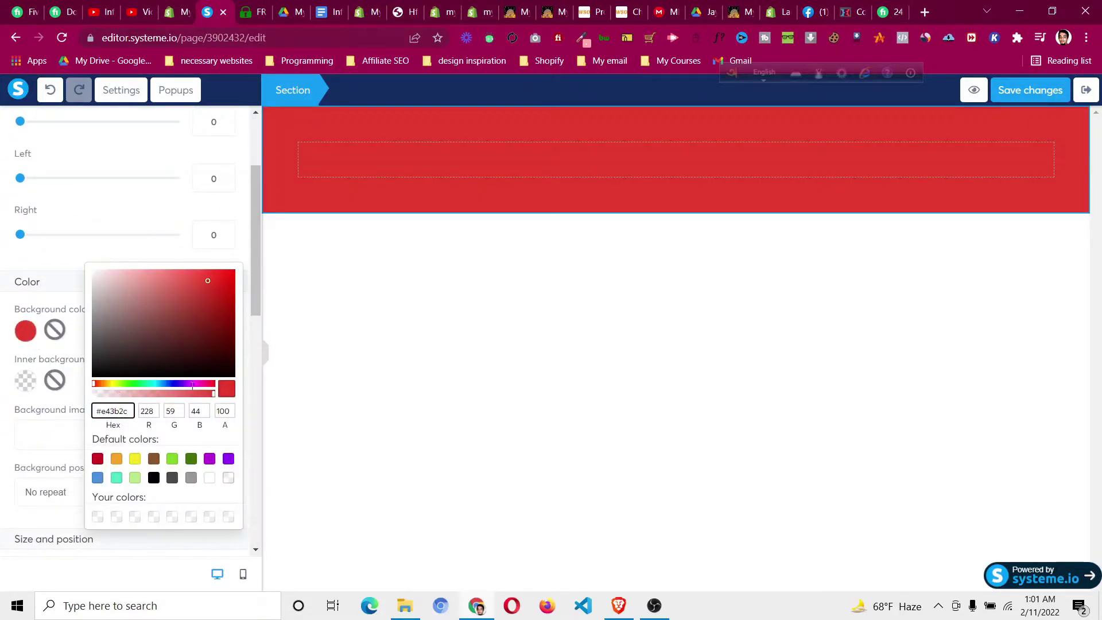
{"action": "left_click", "coordinate": [81, 259]}
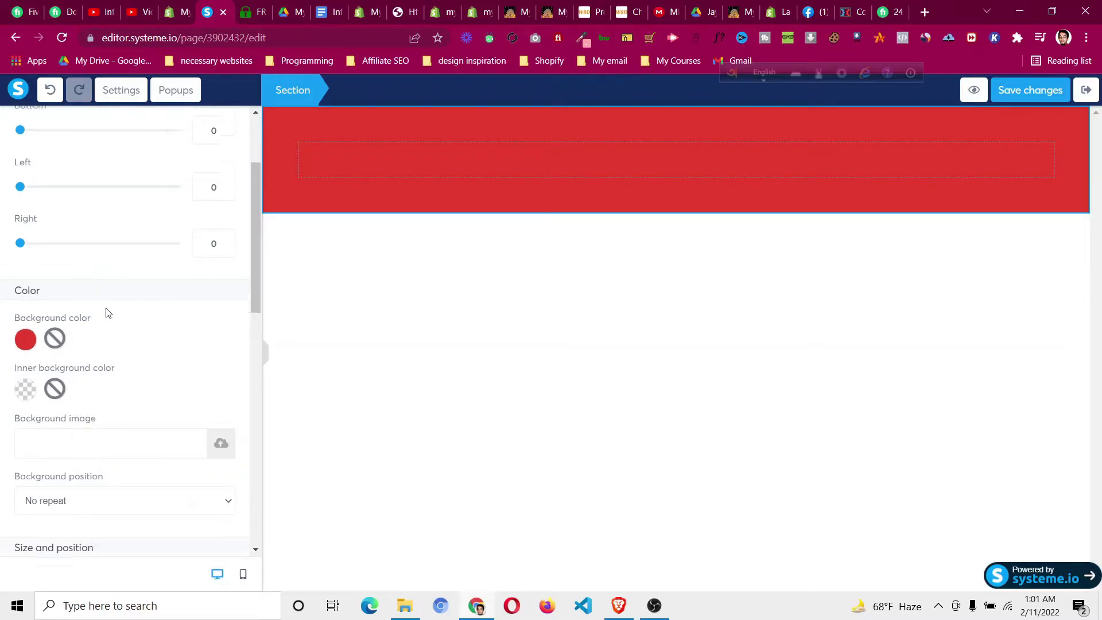
- Set the section's top and bottom padding to 0
{"action": "scroll", "coordinate": [108, 313], "scroll_direction": "up", "scroll_amount": 3}
{"action": "scroll", "coordinate": [128, 290], "scroll_direction": "down", "scroll_amount": 5}
{"action": "scroll", "coordinate": [132, 301], "scroll_direction": "up", "scroll_amount": 4}
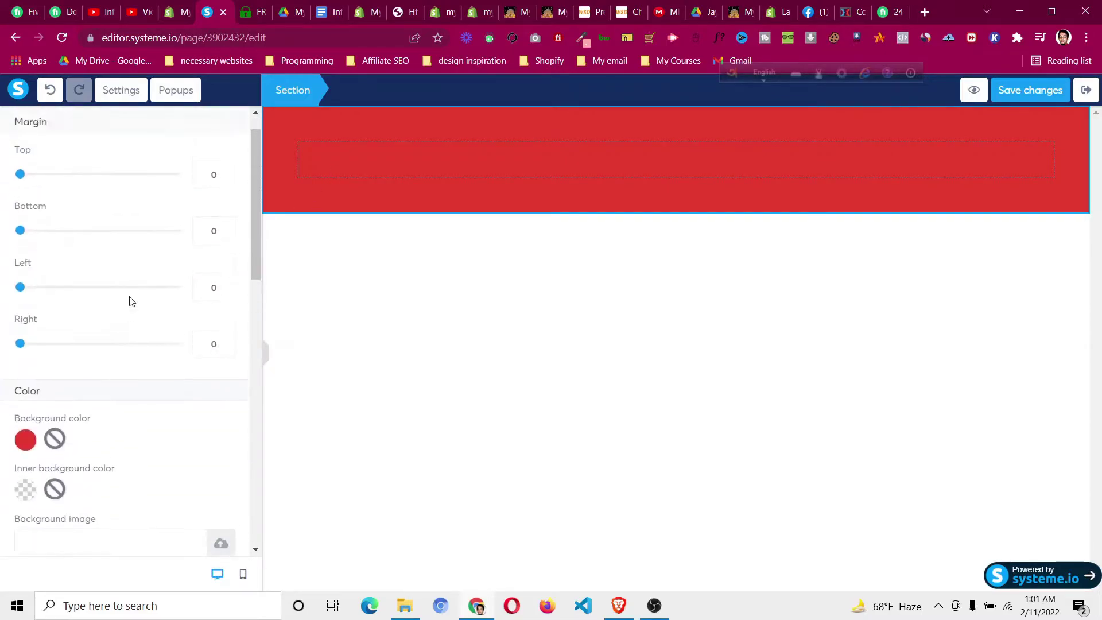
{"action": "scroll", "coordinate": [129, 301], "scroll_direction": "down", "scroll_amount": 8}
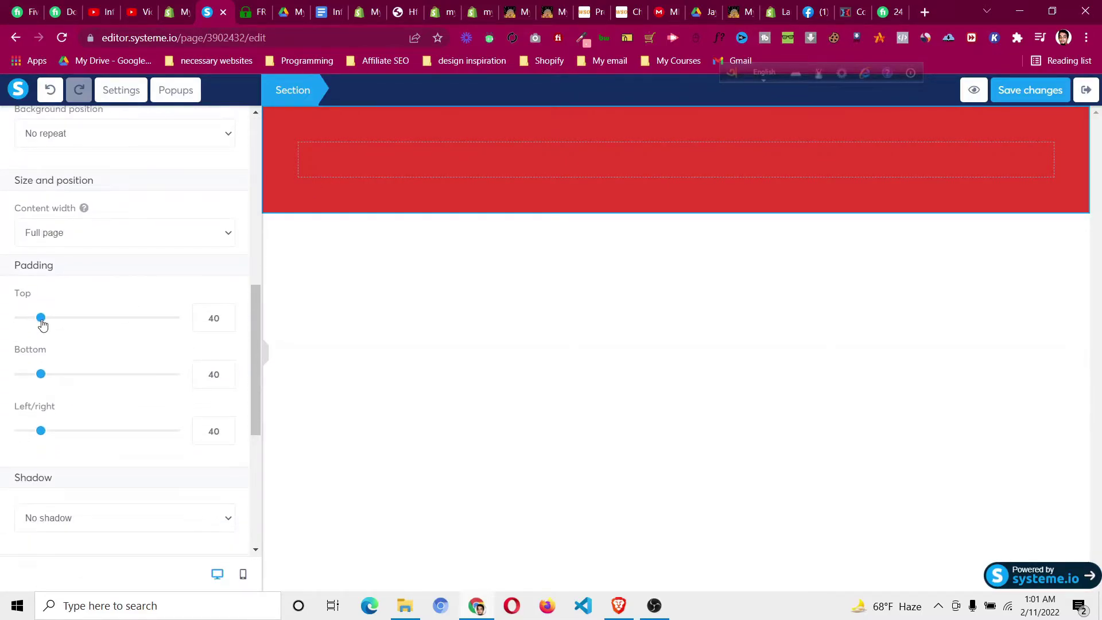
{"action": "left_click_drag", "start_coordinate": [41, 317], "coordinate": [8, 318]}
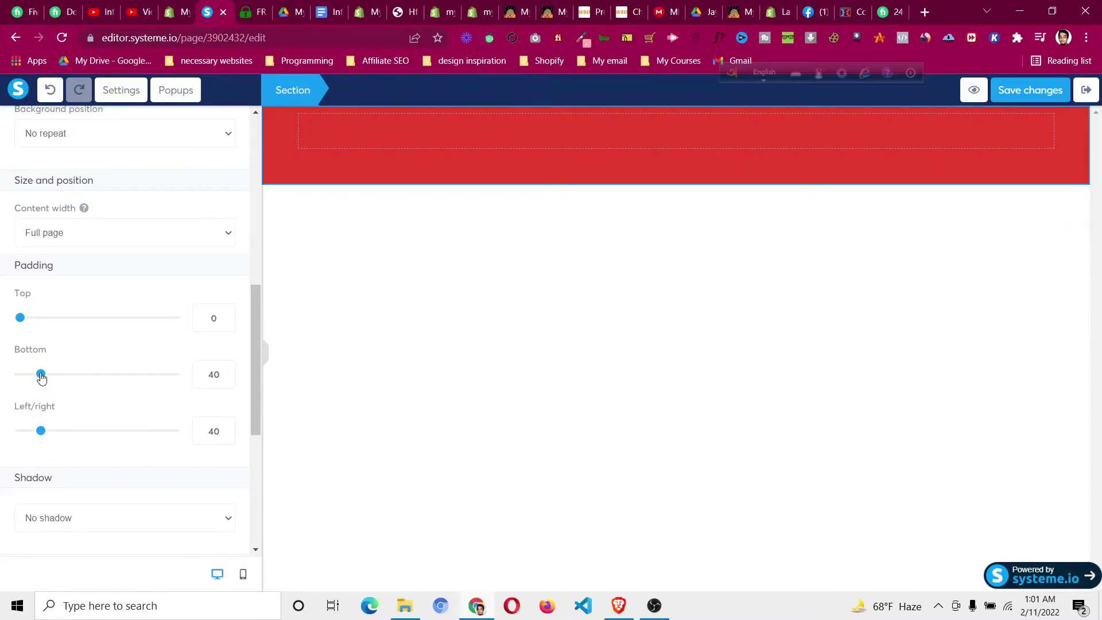
{"action": "left_click_drag", "start_coordinate": [41, 374], "coordinate": [8, 374]}
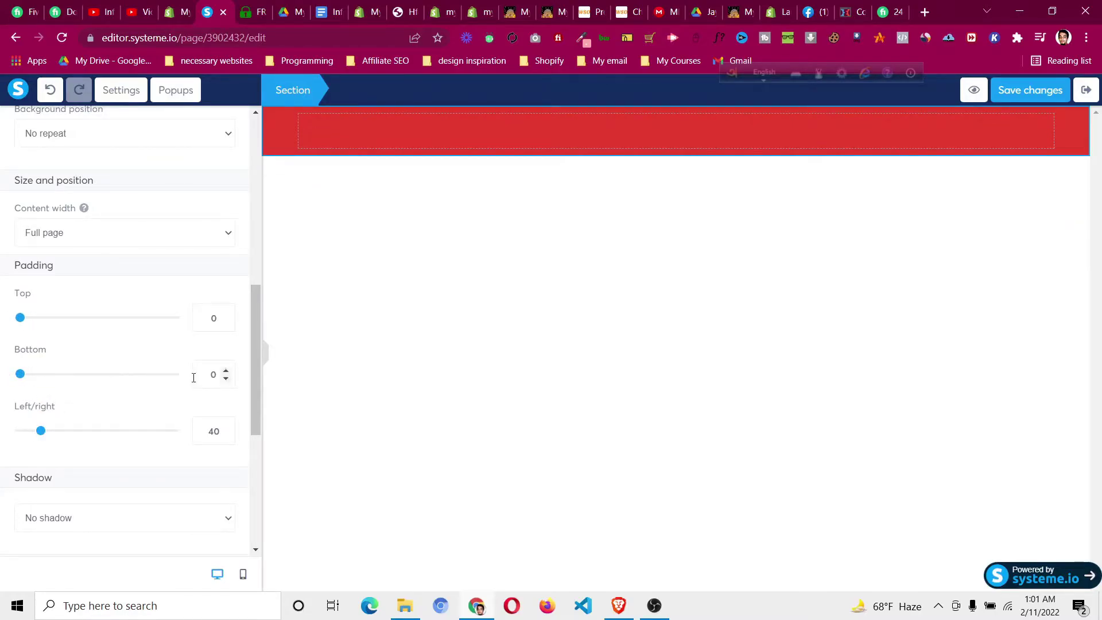
- Copy the special-offer banner text from the original sales page
{"action": "left_click", "coordinate": [249, 11]}
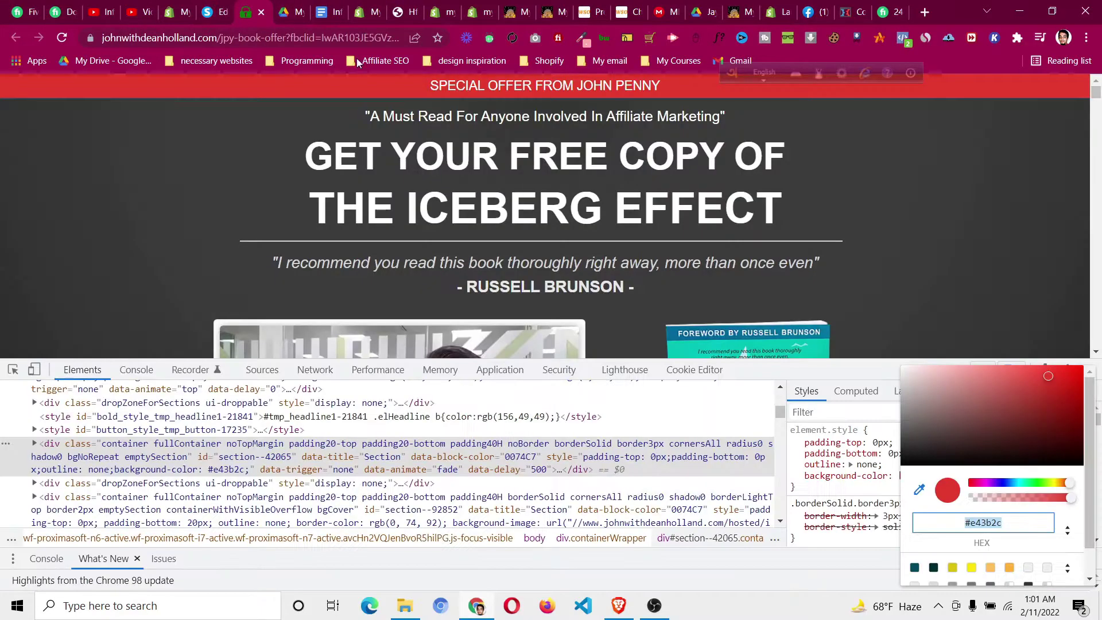
{"action": "key", "text": "Escape"}
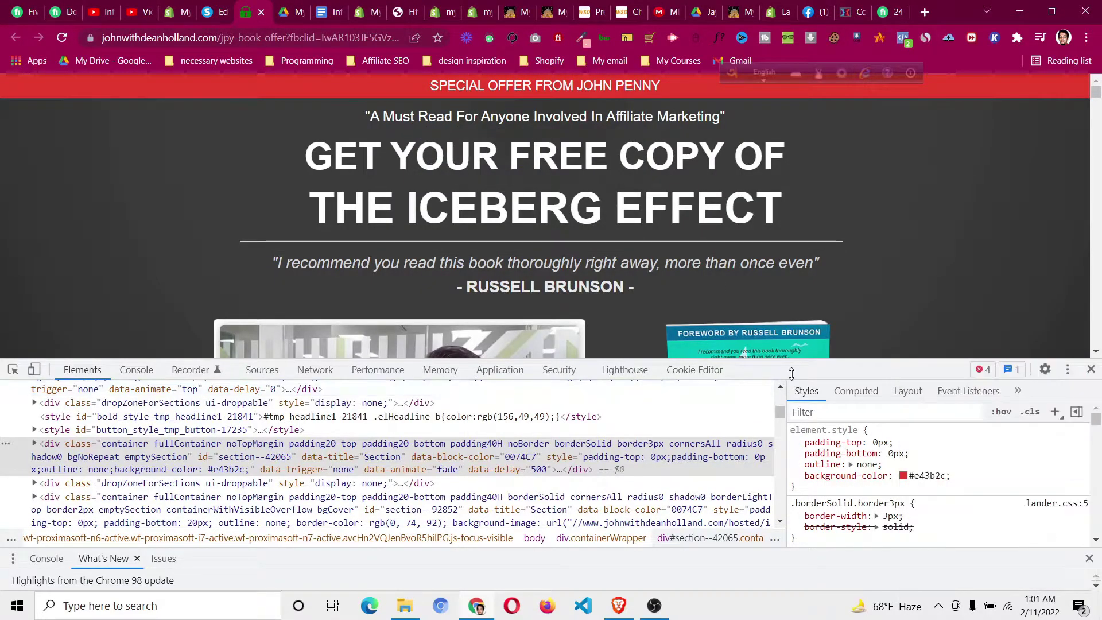
{"action": "triple_click", "coordinate": [502, 87]}
{"action": "right_click", "coordinate": [503, 90]}
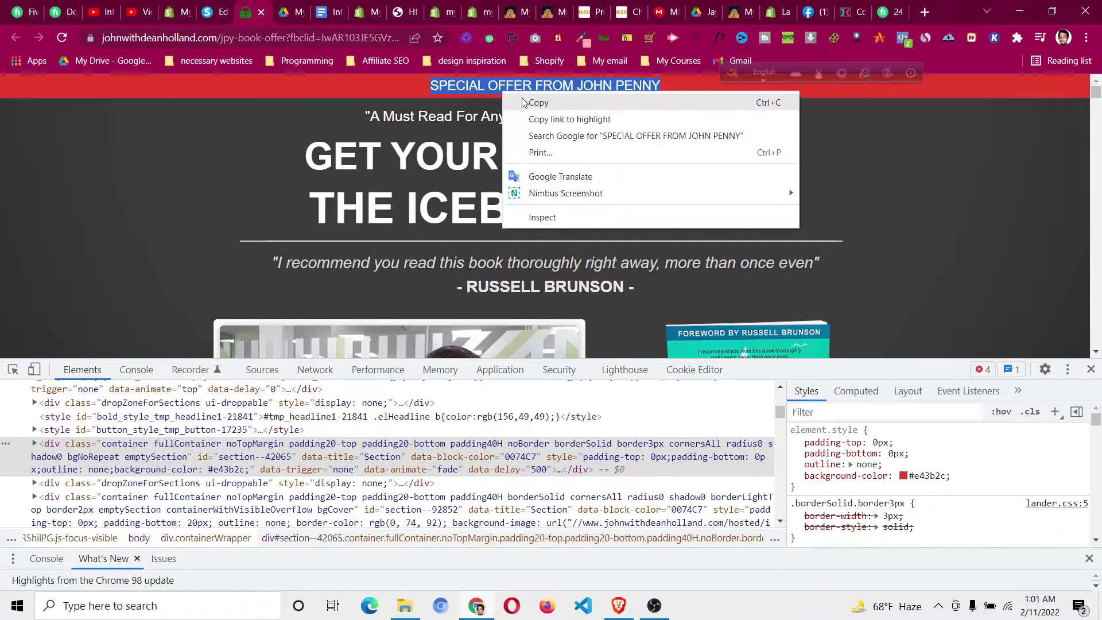
{"action": "left_click", "coordinate": [550, 100]}
{"action": "left_click", "coordinate": [216, 12]}
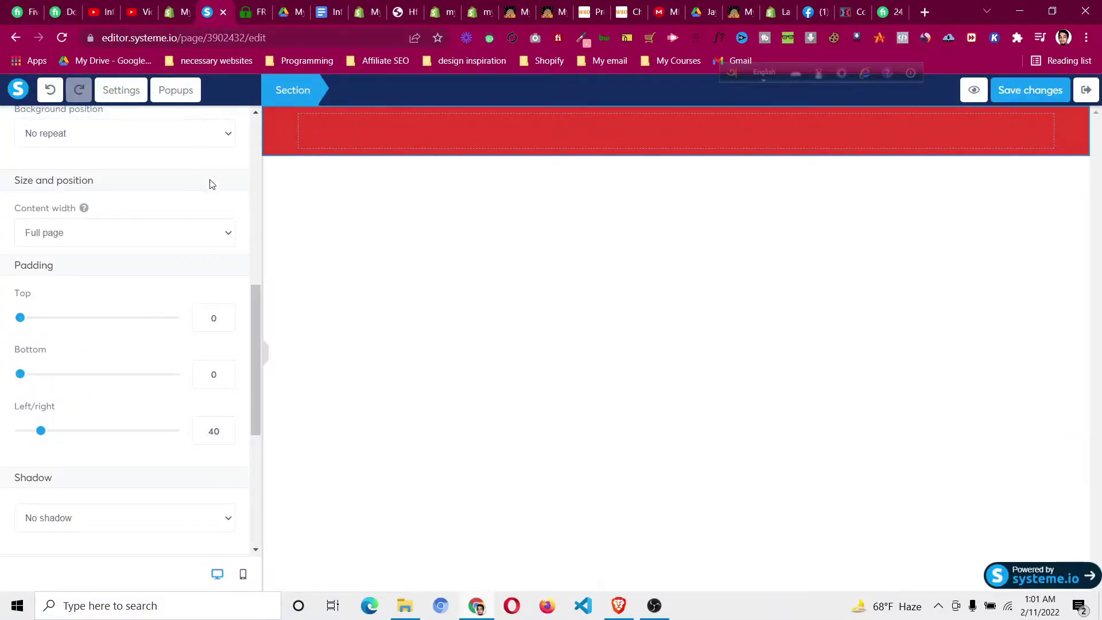
{"action": "scroll", "coordinate": [212, 184], "scroll_direction": "up", "scroll_amount": 5}
{"action": "left_click", "coordinate": [25, 129]}
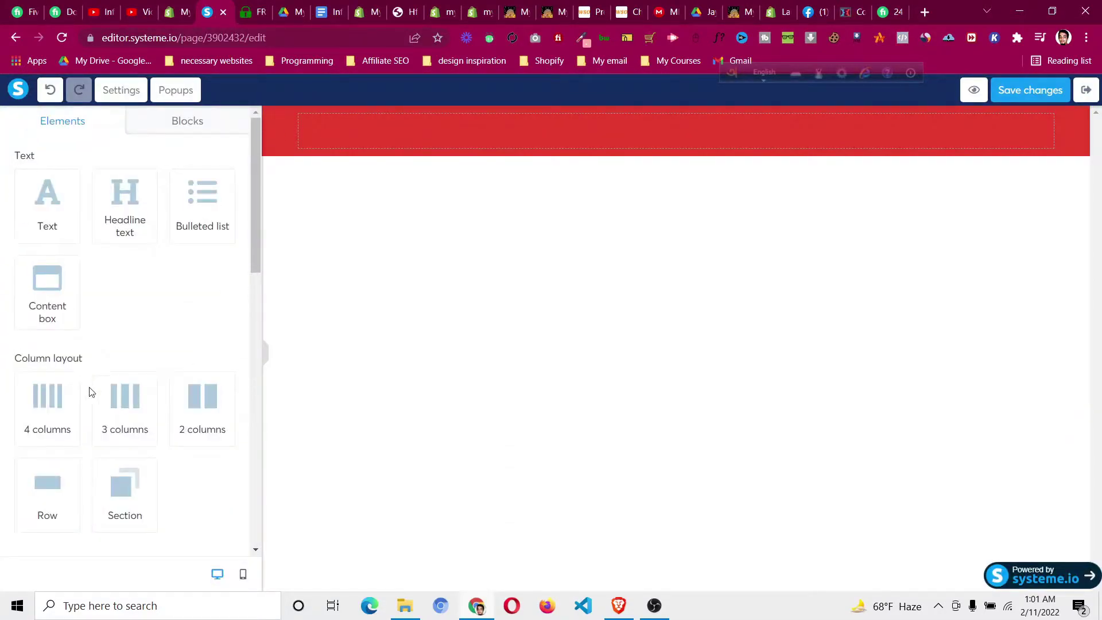
- Place a headline in the red section and replace its placeholder with the banner text
{"action": "left_click_drag", "start_coordinate": [123, 201], "coordinate": [531, 138]}
{"action": "left_click", "coordinate": [670, 138]}
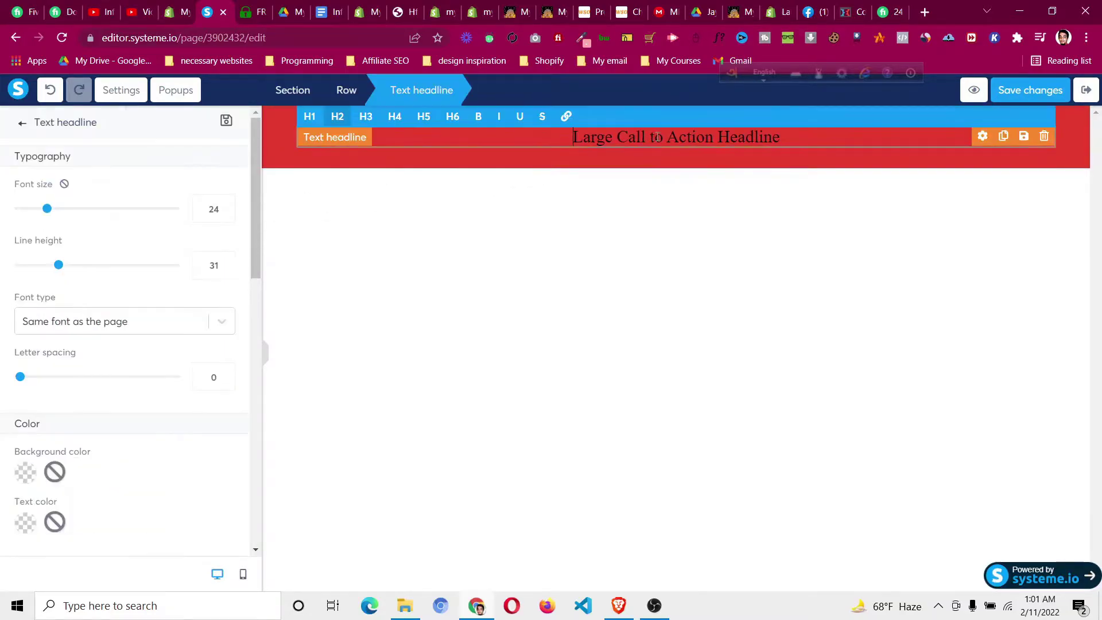
{"action": "triple_click", "coordinate": [698, 138]}
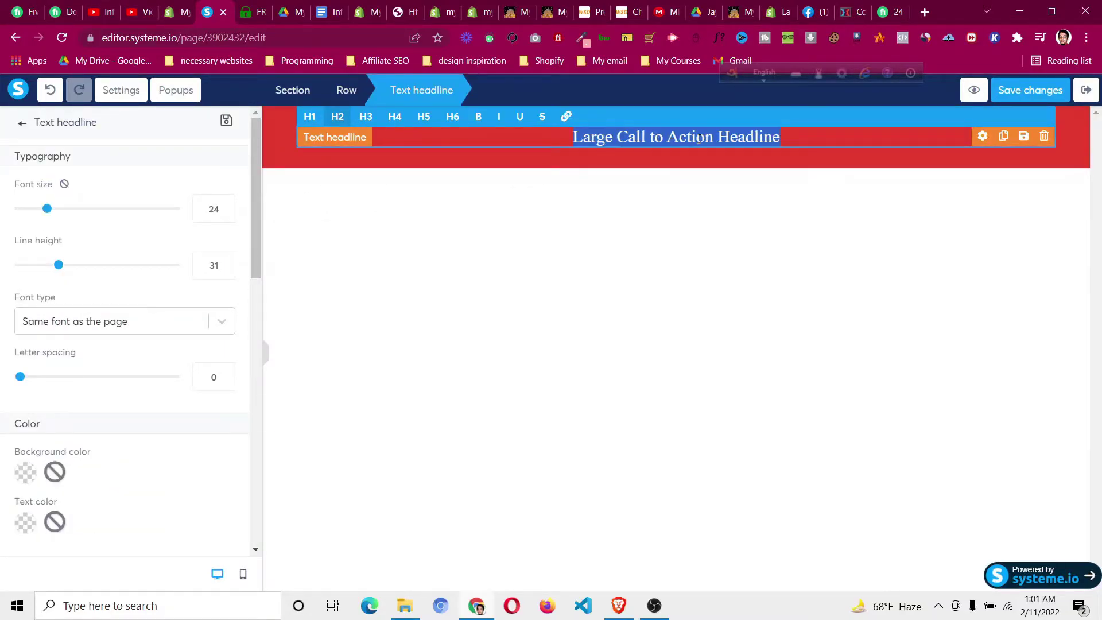
{"action": "key", "text": "BackSpace"}
{"action": "key", "text": "ctrl+v"}
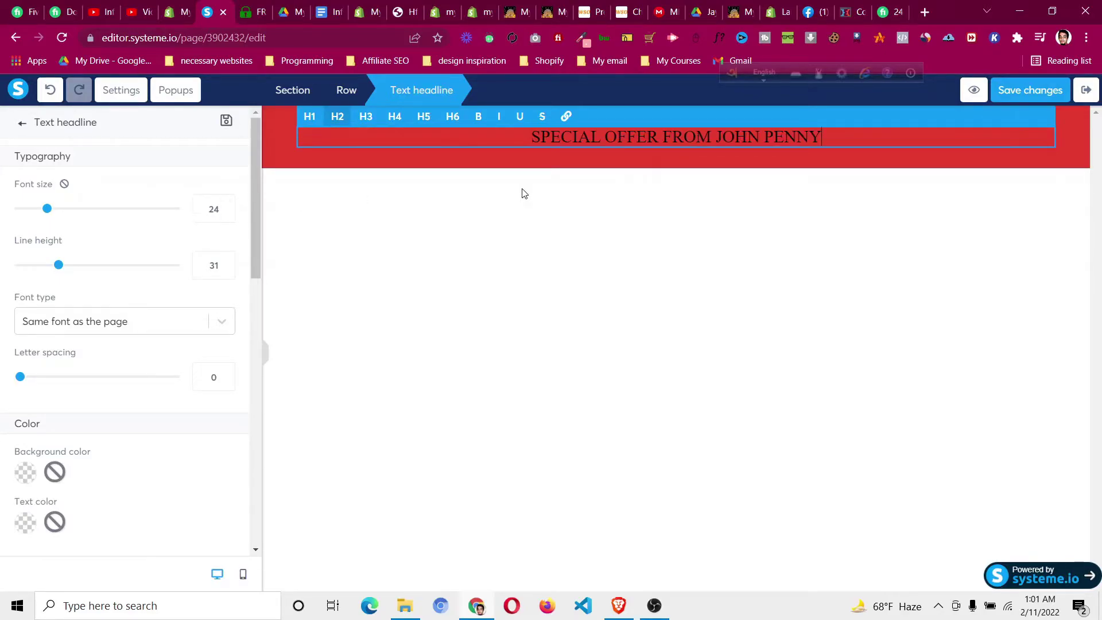
- Make the headline text white (FFFFFF)
{"action": "scroll", "coordinate": [88, 314], "scroll_direction": "down", "scroll_amount": 1}
{"action": "left_click", "coordinate": [25, 451]}
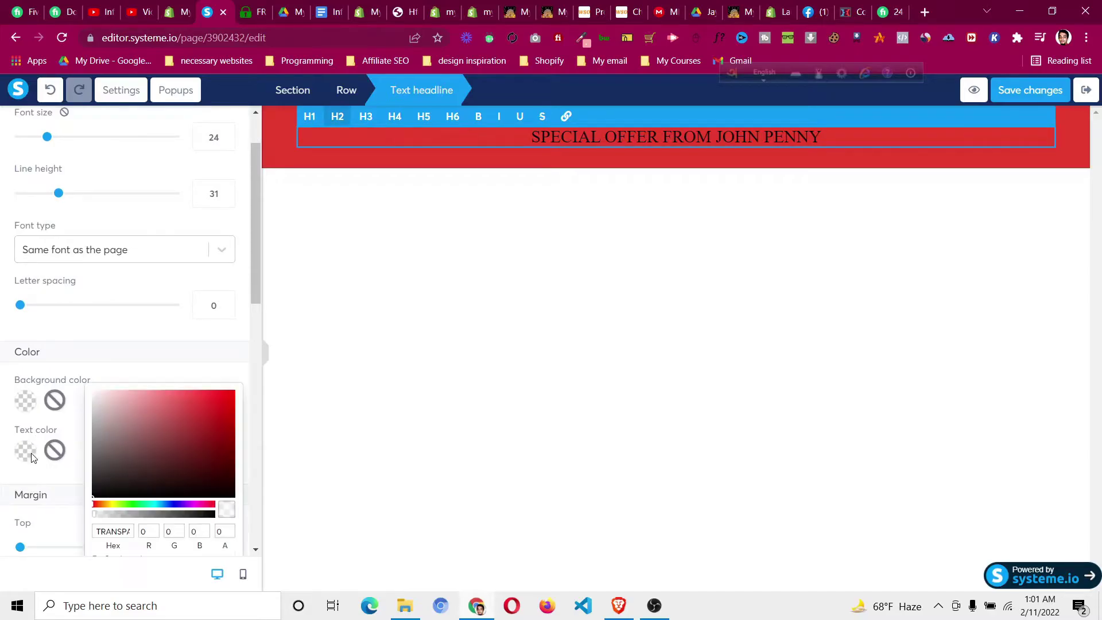
{"action": "left_click_drag", "start_coordinate": [144, 445], "coordinate": [93, 390]}
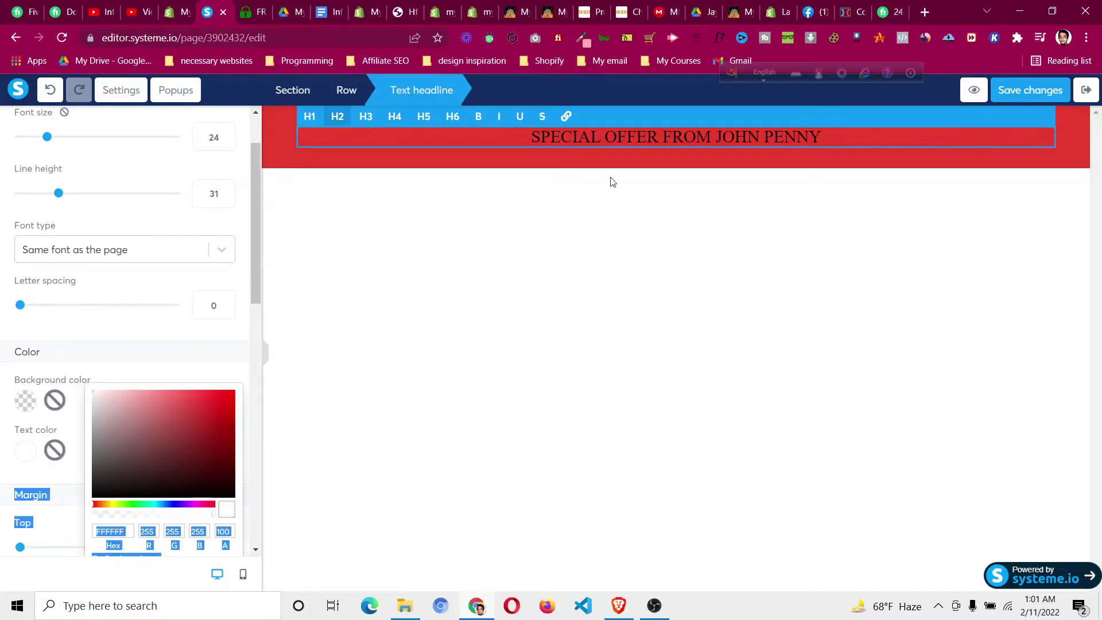
{"action": "left_click", "coordinate": [655, 133]}
{"action": "key", "text": "ctrl+a"}
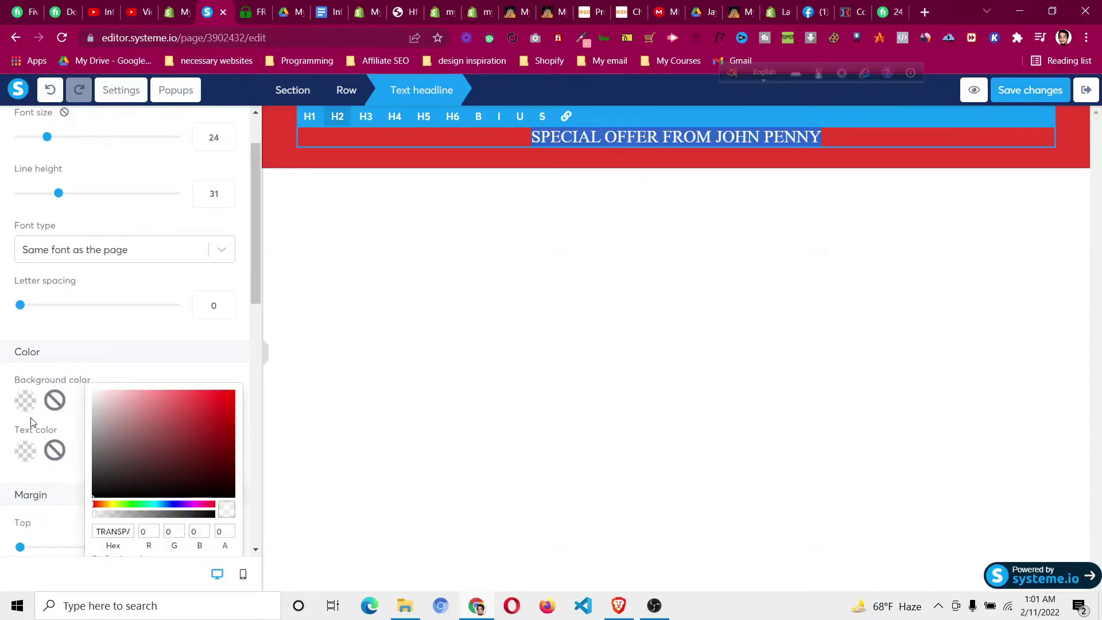
{"action": "left_click_drag", "start_coordinate": [123, 418], "coordinate": [93, 391]}
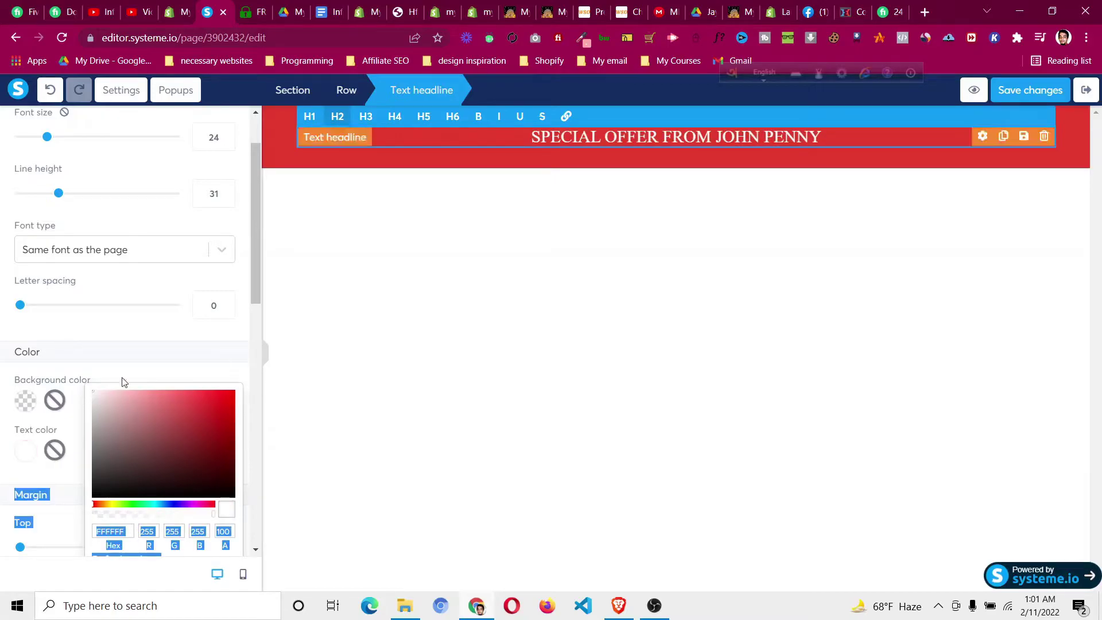
{"action": "left_click", "coordinate": [527, 253]}
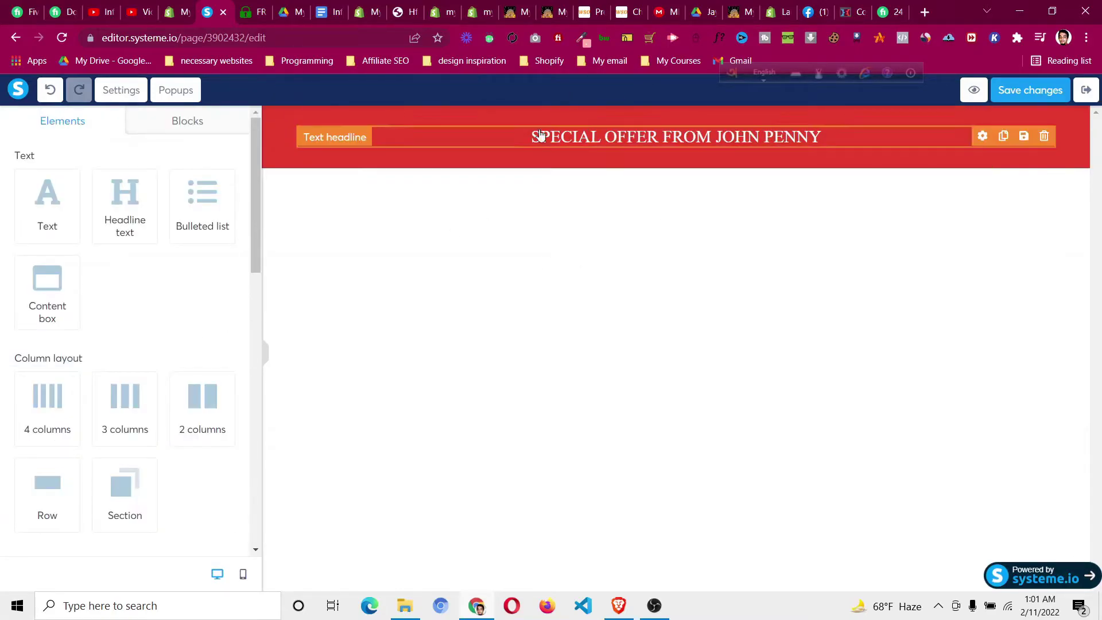
- Remove the headline row's top padding and reduce its bottom padding to 6
{"action": "left_click", "coordinate": [505, 121]}
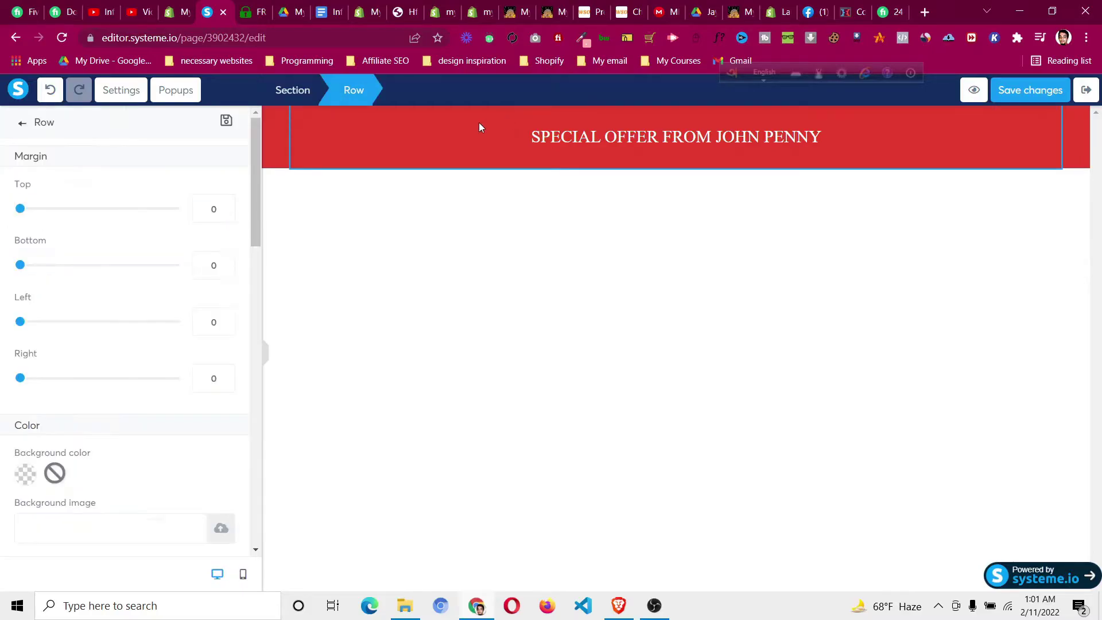
{"action": "scroll", "coordinate": [194, 292], "scroll_direction": "down", "scroll_amount": 6}
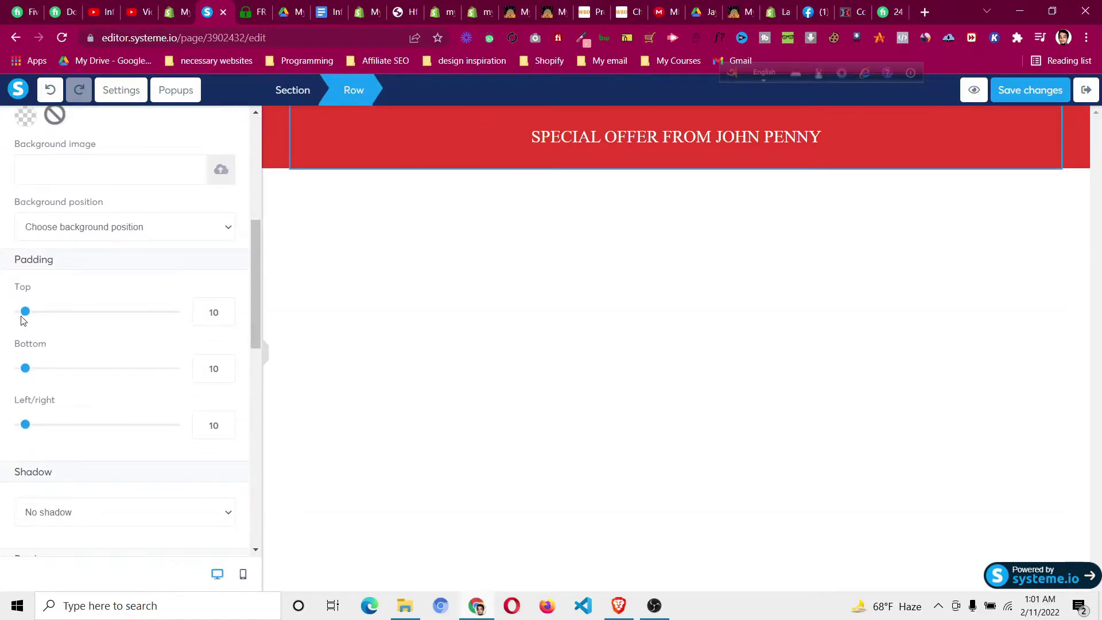
{"action": "left_click_drag", "start_coordinate": [24, 312], "coordinate": [3, 322]}
{"action": "left_click_drag", "start_coordinate": [25, 369], "coordinate": [3, 374]}
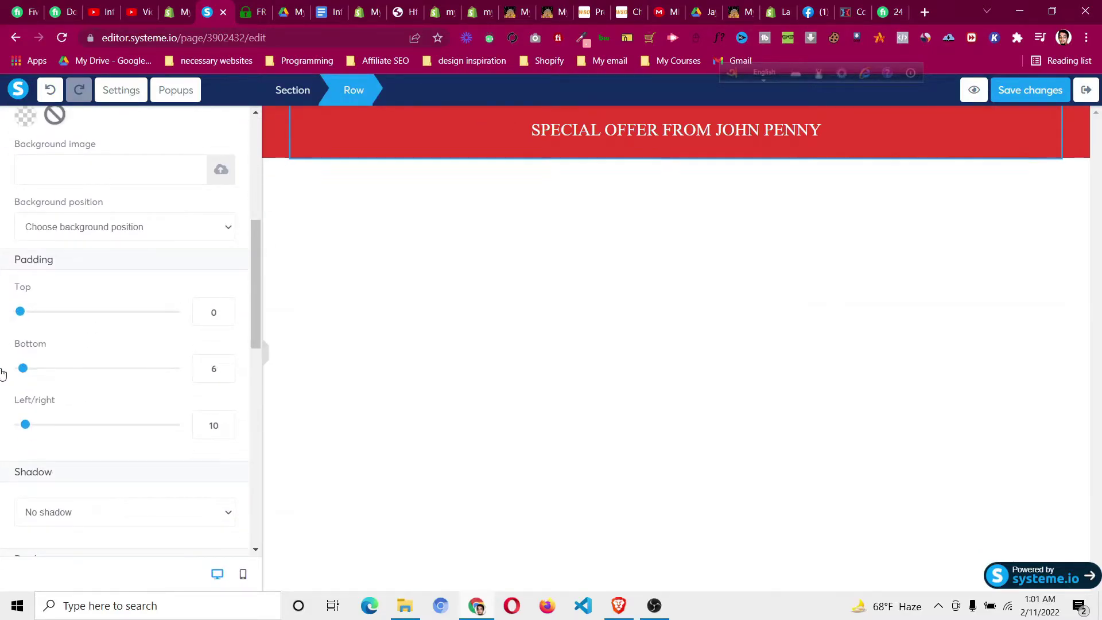
{"action": "left_click", "coordinate": [619, 236]}
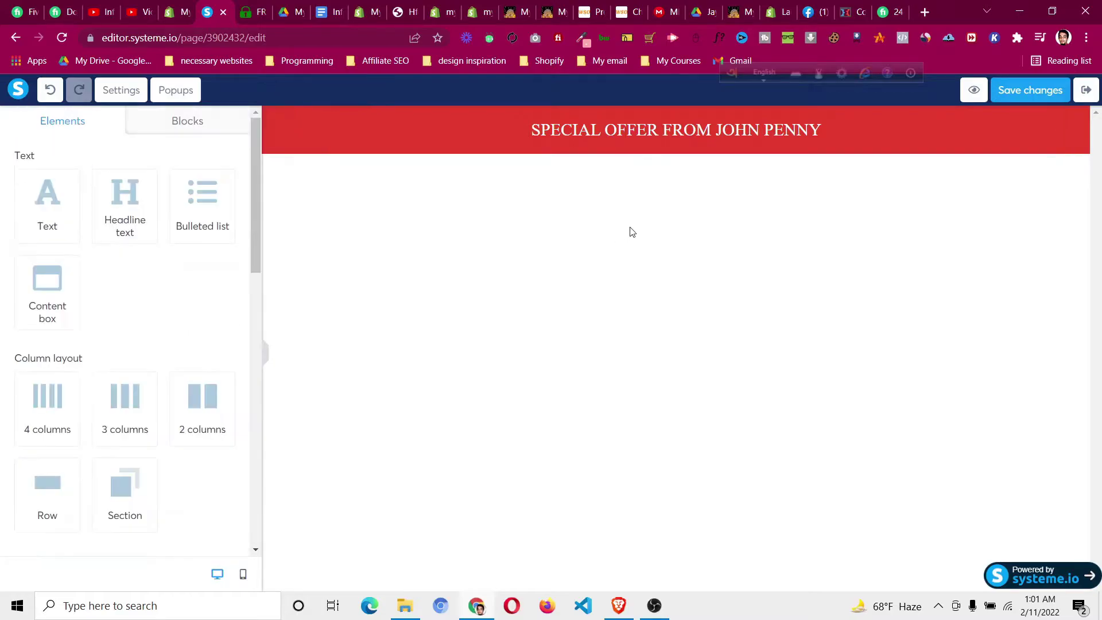
- Reduce the special-offer headline to font size 20 with line height 26
{"action": "left_click", "coordinate": [677, 135]}
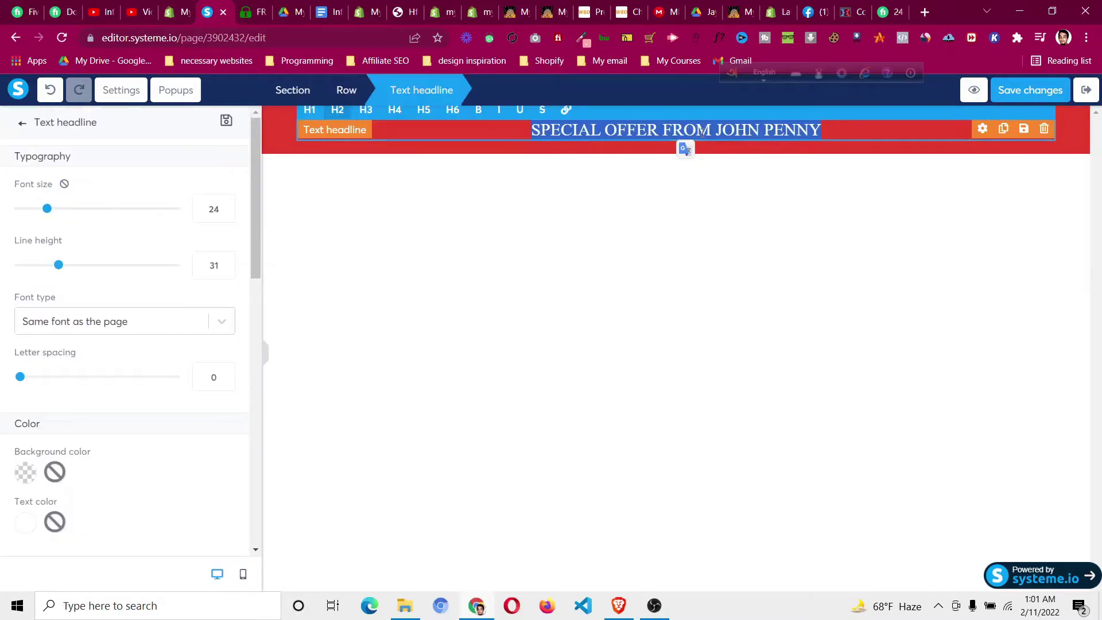
{"action": "left_click", "coordinate": [264, 4]}
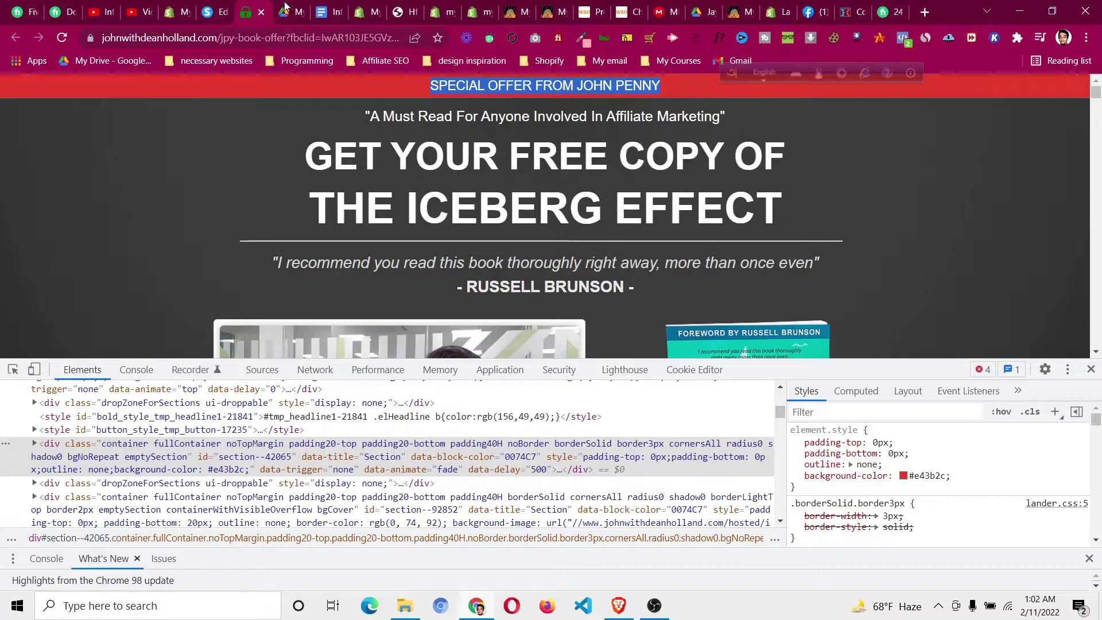
{"action": "left_click", "coordinate": [201, 4]}
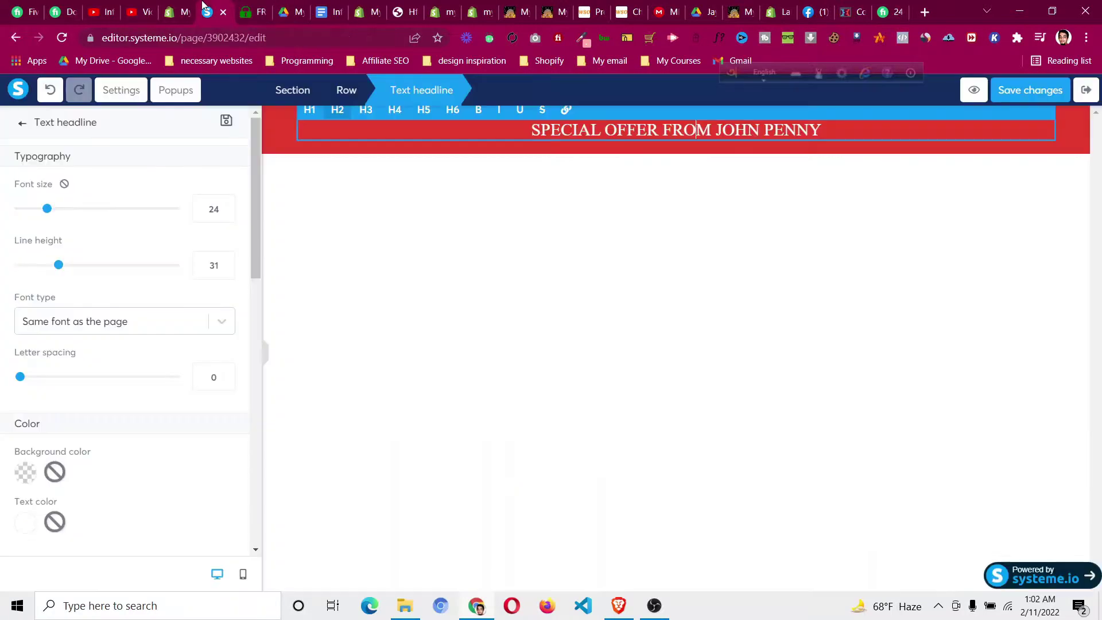
{"action": "left_click", "coordinate": [214, 216]}
{"action": "scroll", "coordinate": [213, 216], "scroll_direction": "down", "scroll_amount": 4}
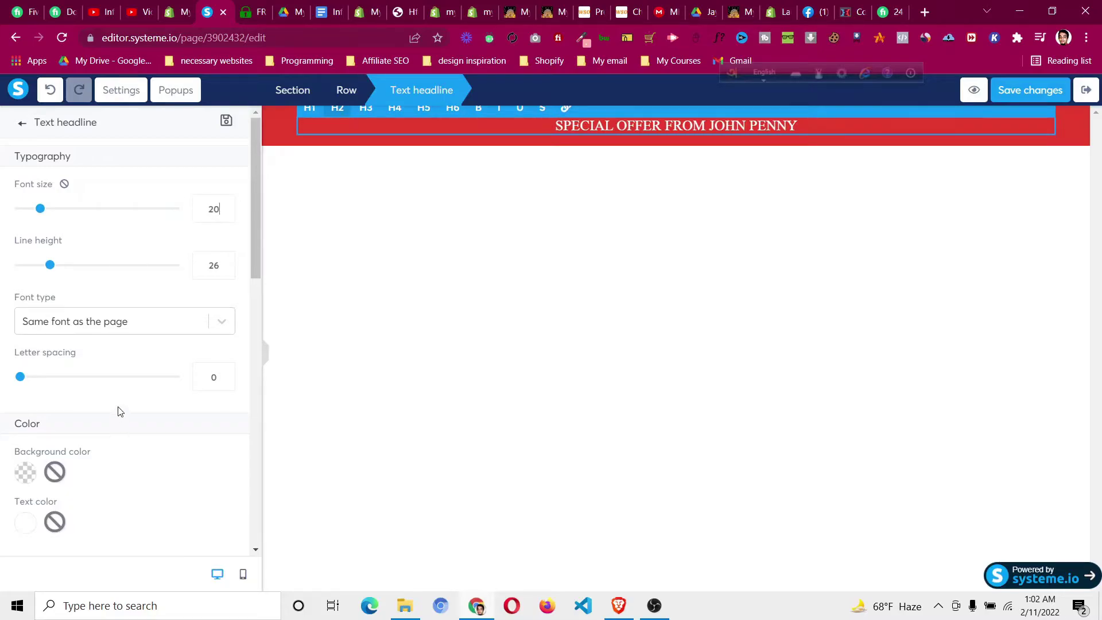
{"action": "left_click", "coordinate": [520, 217]}
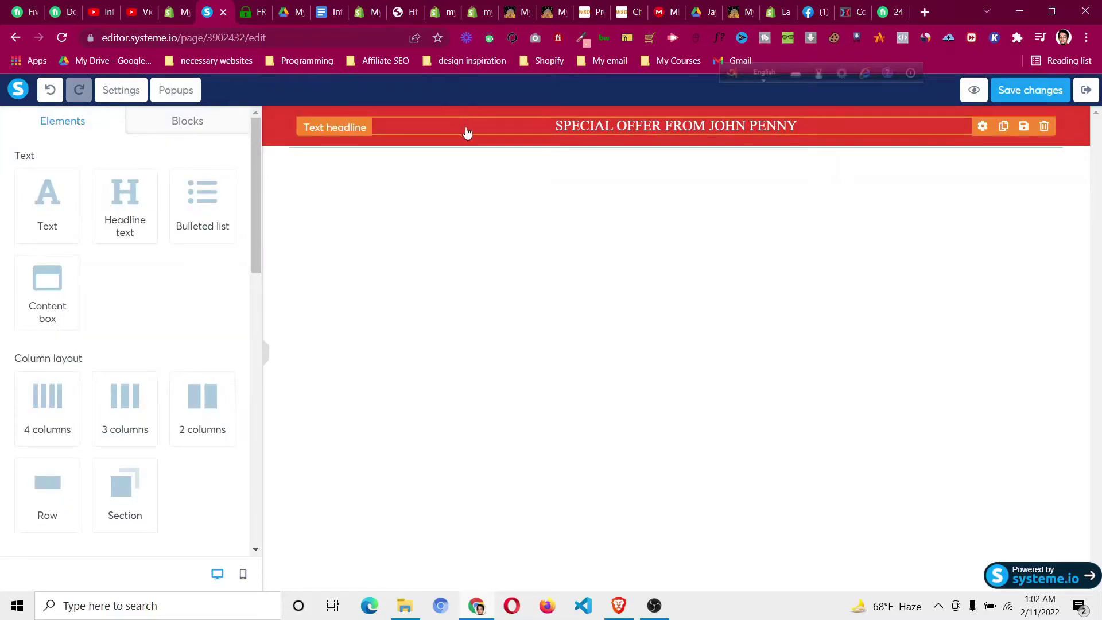
- Keep the page's default font type and compare the headline with the reference page
{"action": "left_click", "coordinate": [594, 127]}
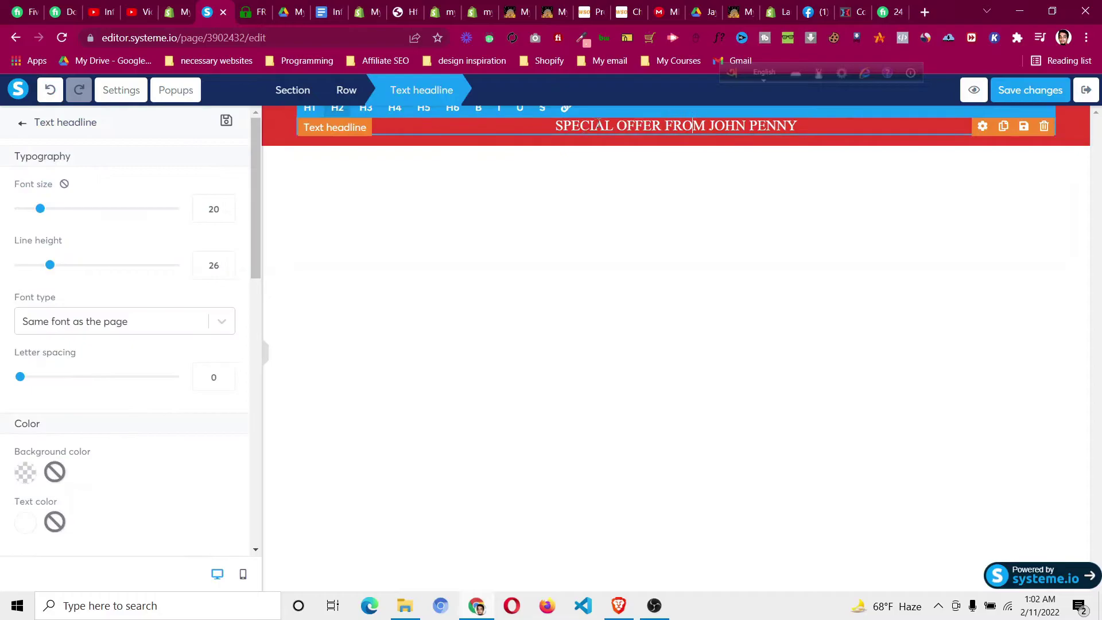
{"action": "left_click", "coordinate": [122, 320]}
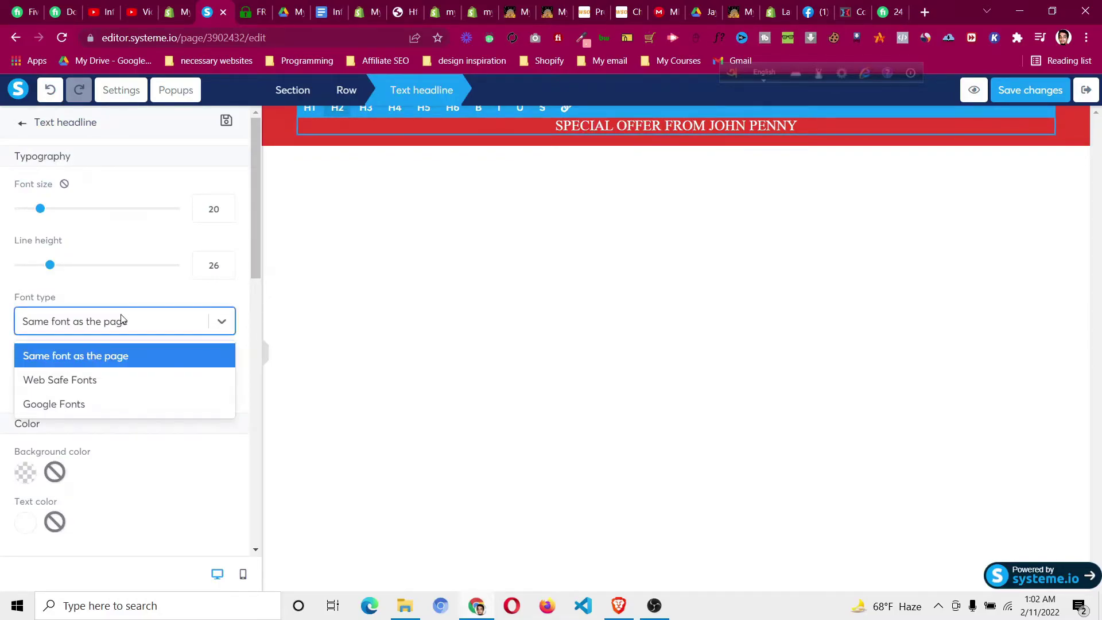
{"action": "left_click", "coordinate": [113, 327]}
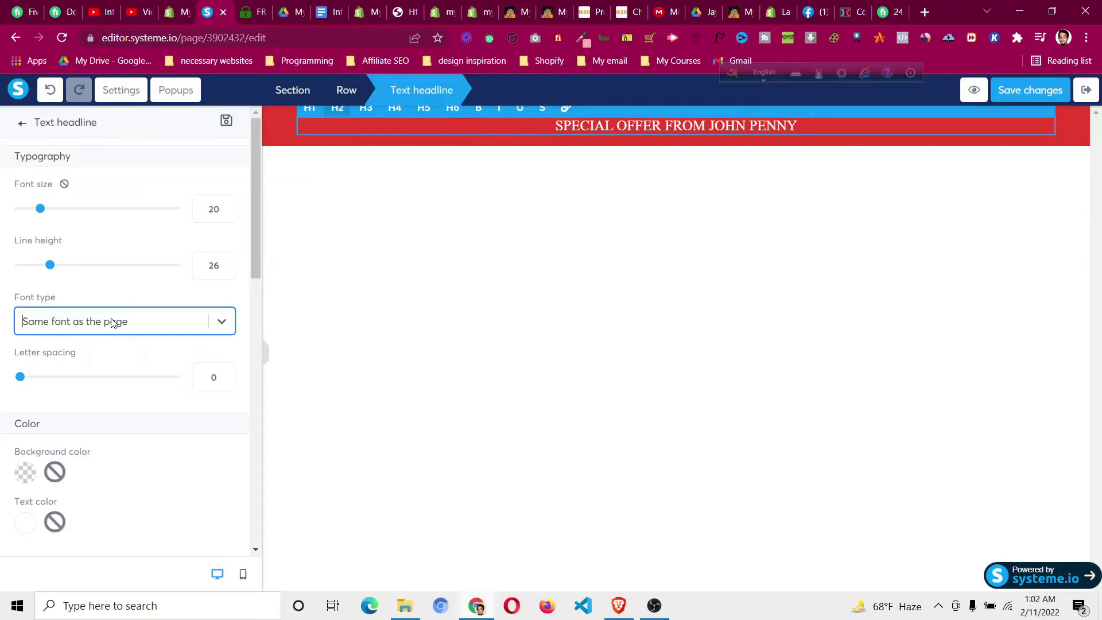
{"action": "left_click", "coordinate": [344, 260]}
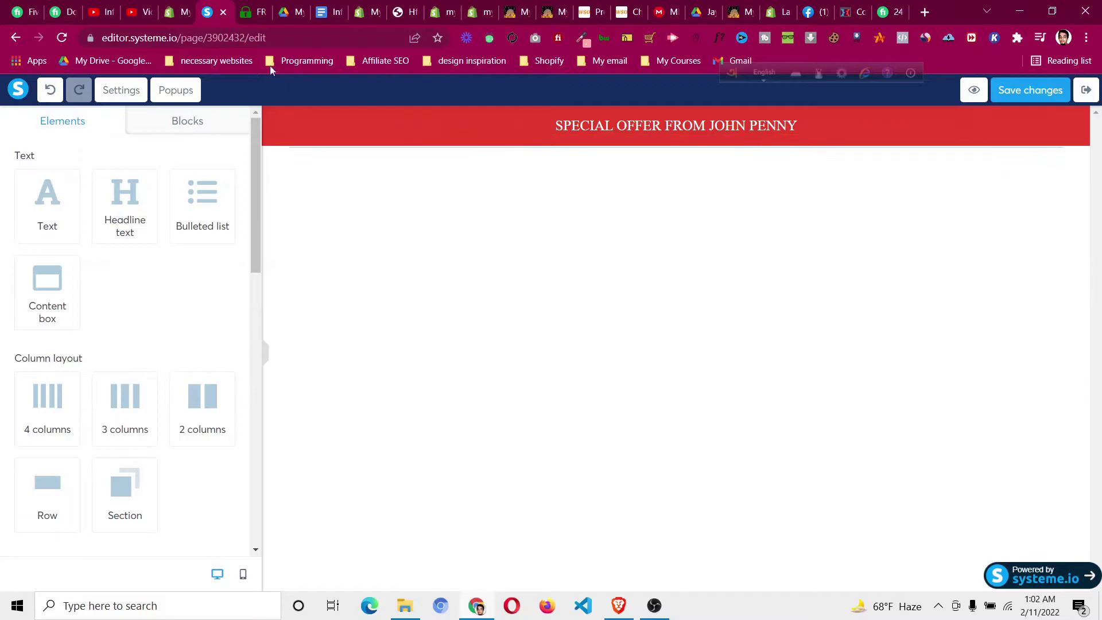
{"action": "left_click", "coordinate": [251, 12]}
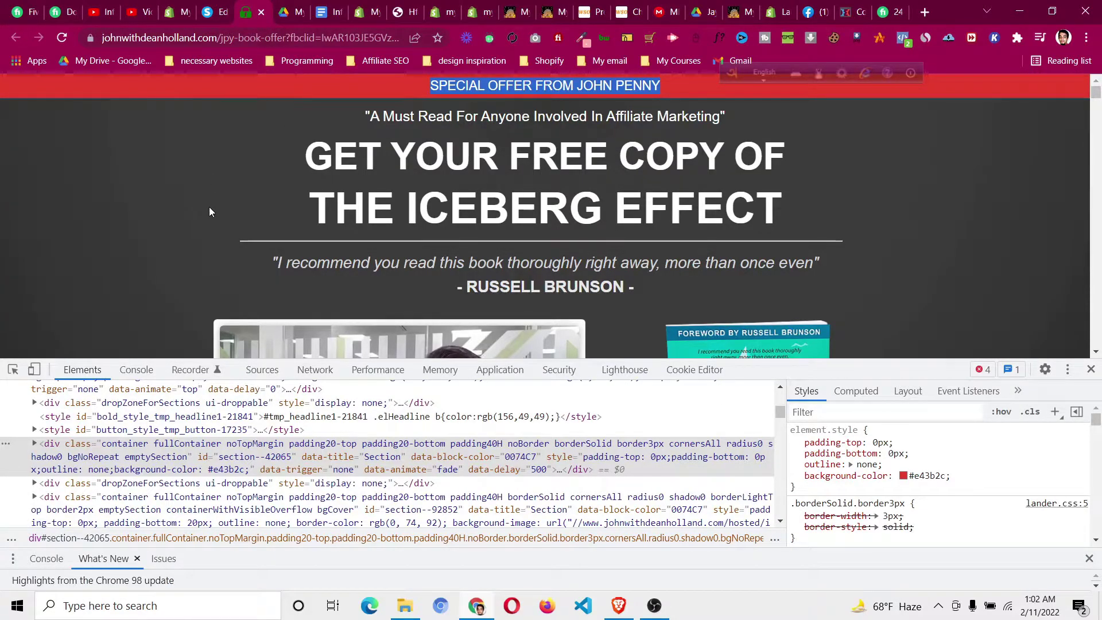
{"action": "scroll", "coordinate": [209, 206], "scroll_direction": "down", "scroll_amount": 1}
{"action": "scroll", "coordinate": [209, 206], "scroll_direction": "up", "scroll_amount": 1}
- Drop a new section below the red banner and select it
{"action": "left_click", "coordinate": [213, 11]}
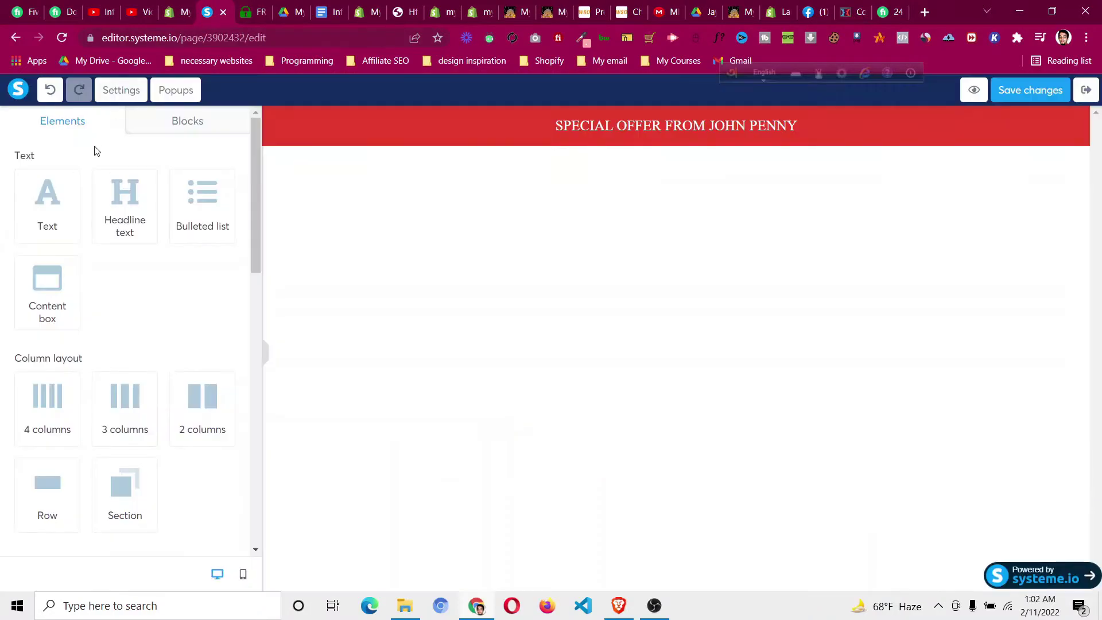
{"action": "left_click_drag", "start_coordinate": [106, 514], "coordinate": [501, 199]}
{"action": "left_click_drag", "start_coordinate": [119, 481], "coordinate": [522, 153]}
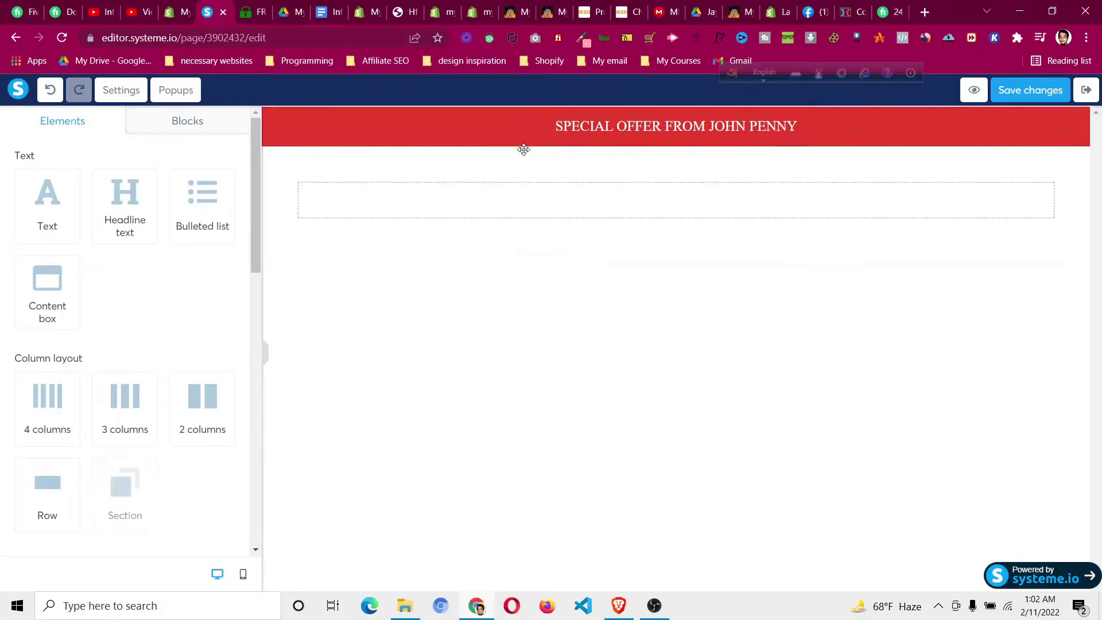
{"action": "left_click", "coordinate": [276, 188]}
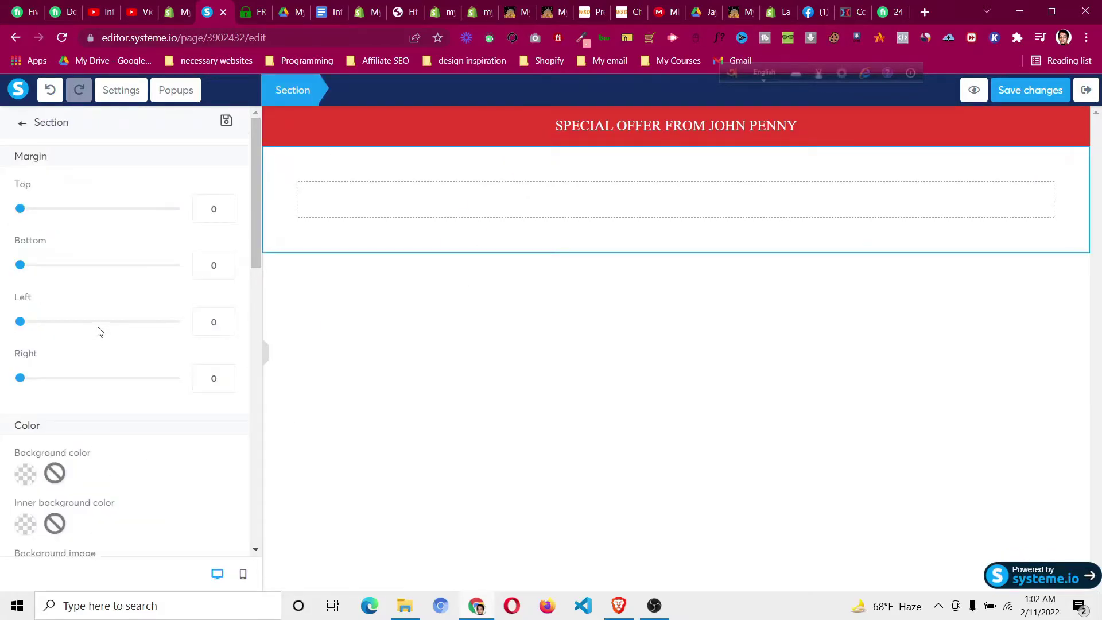
- Upload download2.png and set it as the section's background image
{"action": "scroll", "coordinate": [100, 332], "scroll_direction": "down", "scroll_amount": 3}
{"action": "left_click", "coordinate": [223, 370]}
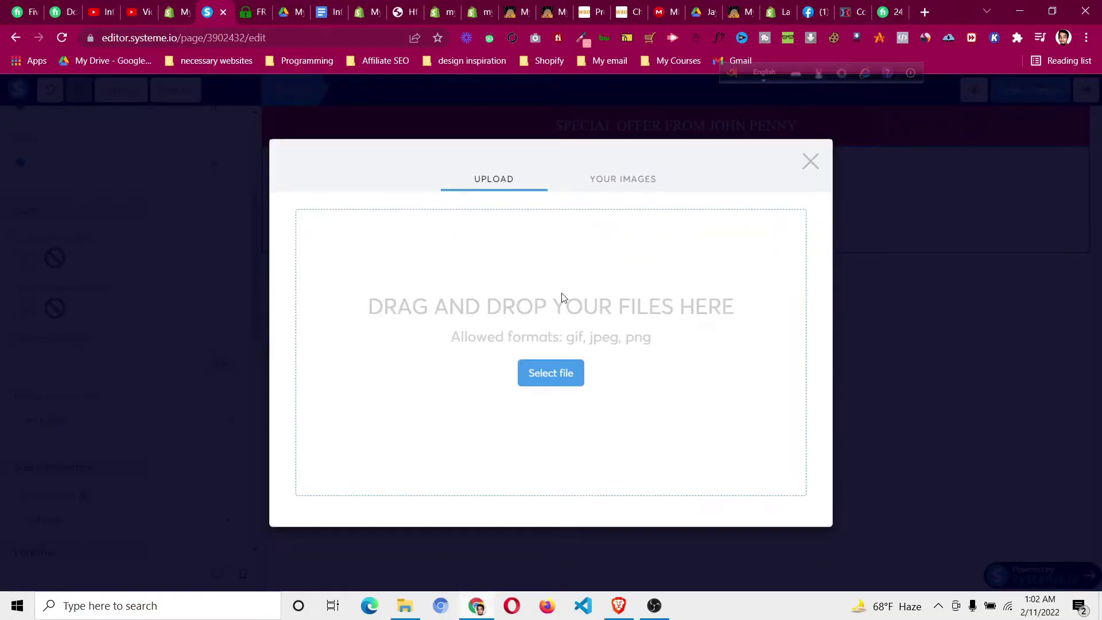
{"action": "left_click", "coordinate": [561, 380]}
{"action": "left_click", "coordinate": [168, 143]}
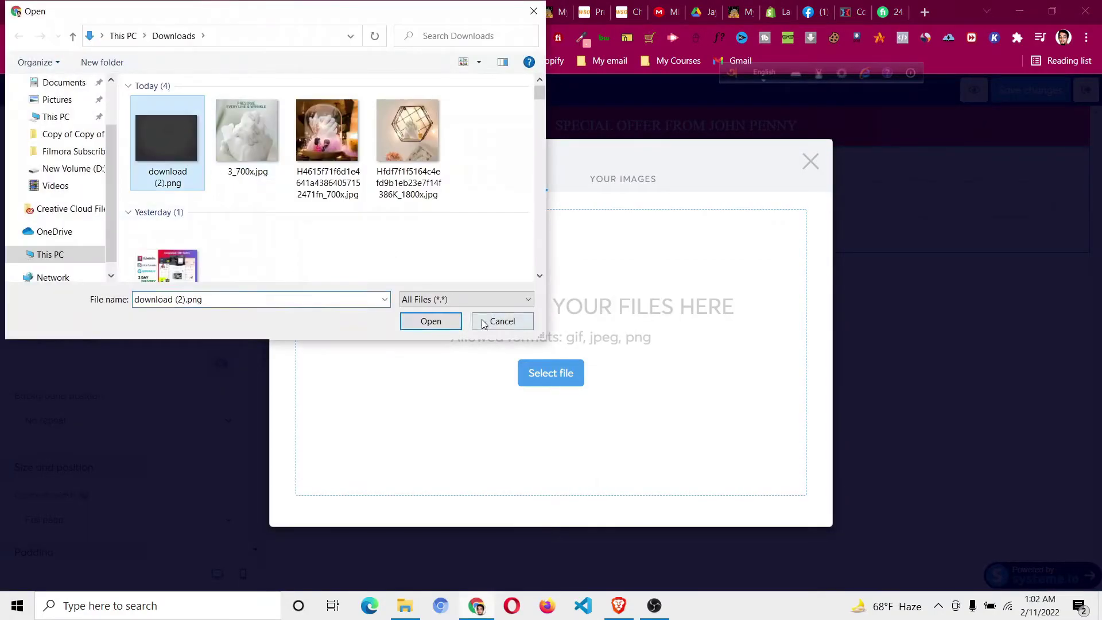
{"action": "left_click", "coordinate": [445, 319]}
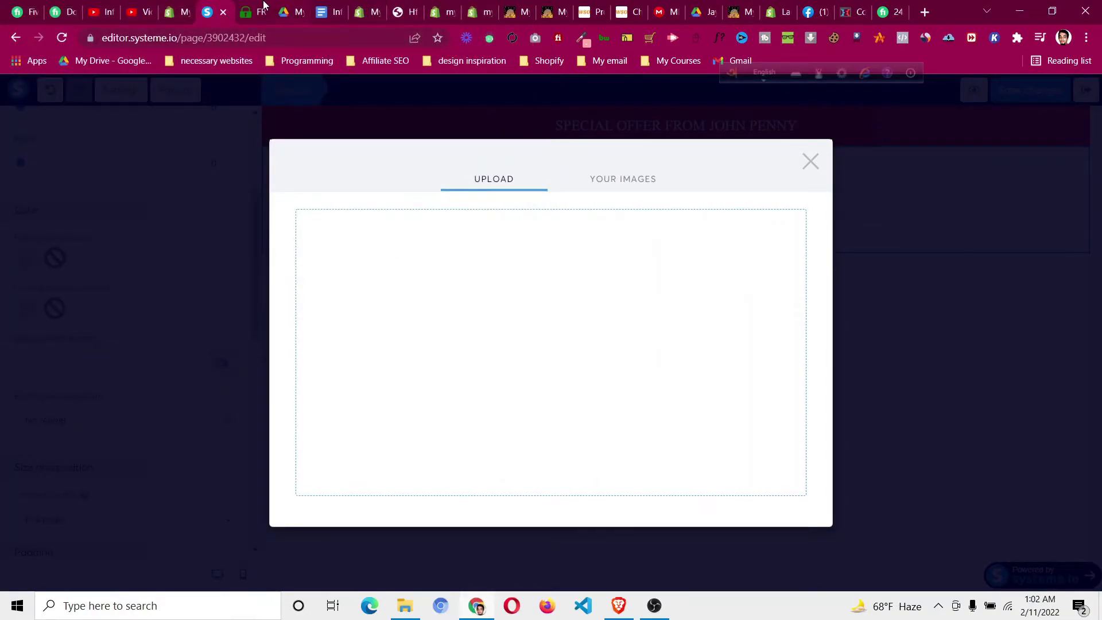
{"action": "left_click", "coordinate": [264, 7]}
{"action": "scroll", "coordinate": [84, 222], "scroll_direction": "down", "scroll_amount": 9}
{"action": "scroll", "coordinate": [84, 221], "scroll_direction": "up", "scroll_amount": 6}
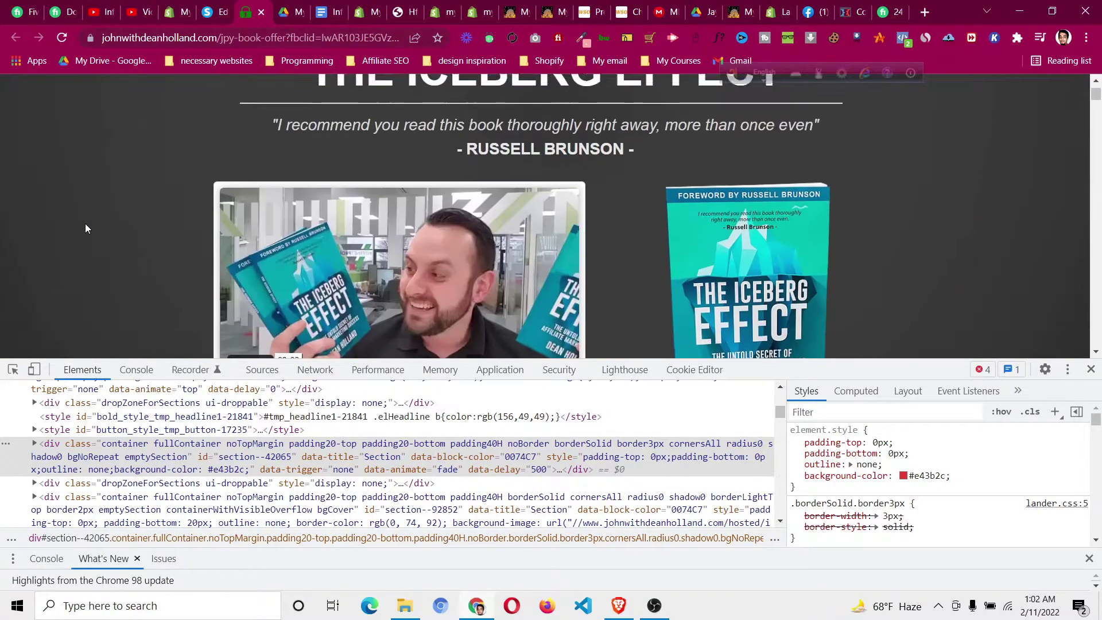
{"action": "scroll", "coordinate": [84, 228], "scroll_direction": "up", "scroll_amount": 3}
{"action": "left_click", "coordinate": [224, 7]}
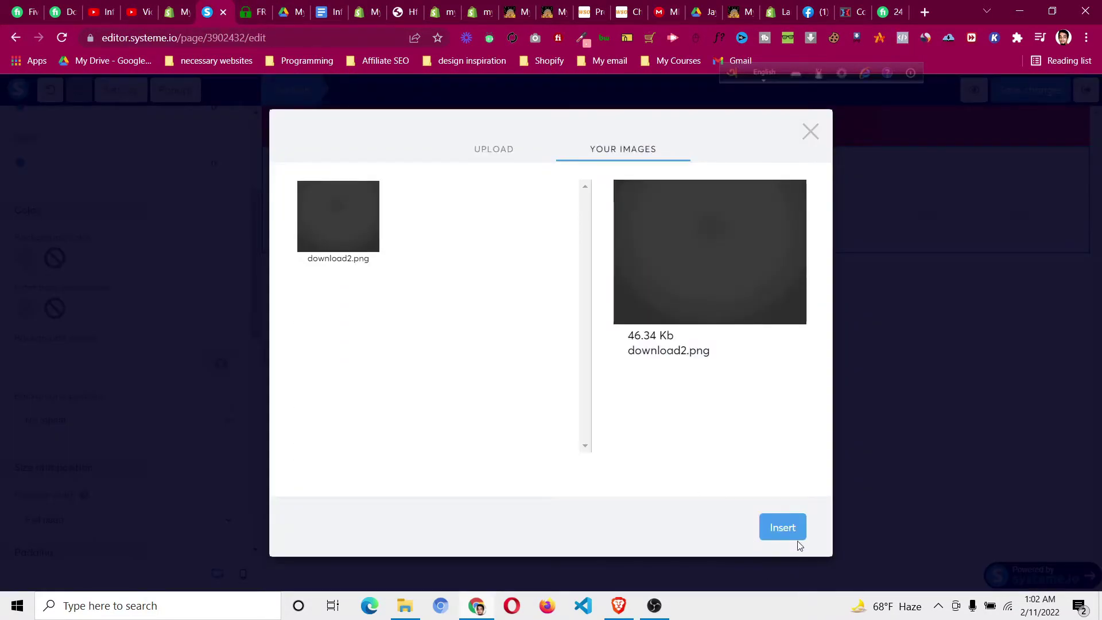
{"action": "left_click", "coordinate": [783, 530]}
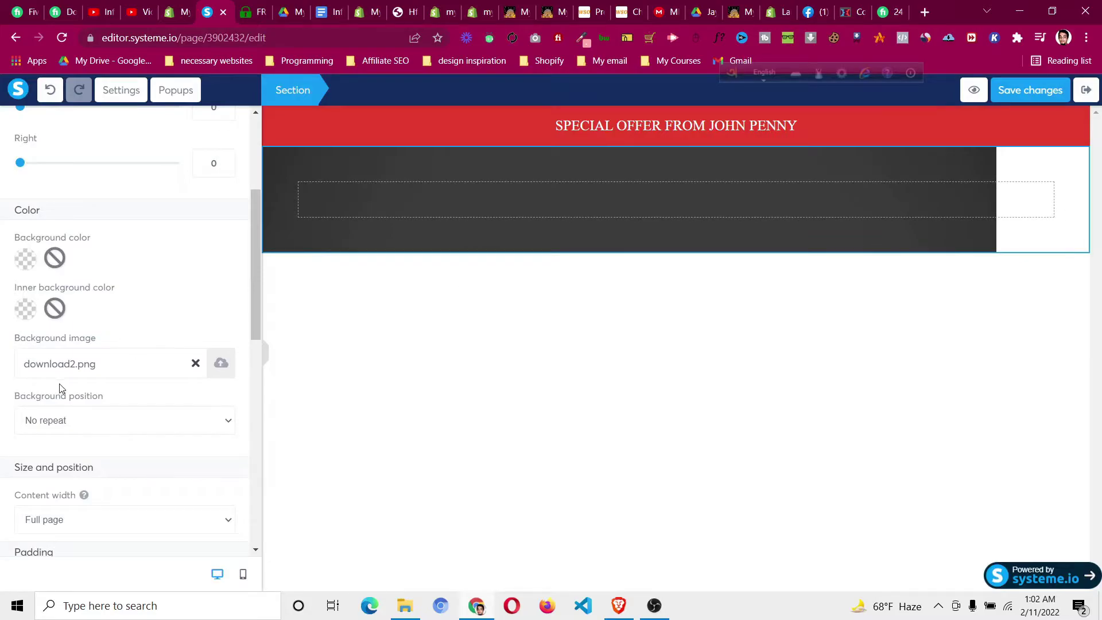
- Set the background position to Repeat and the content width to Wide
{"action": "left_click", "coordinate": [126, 432]}
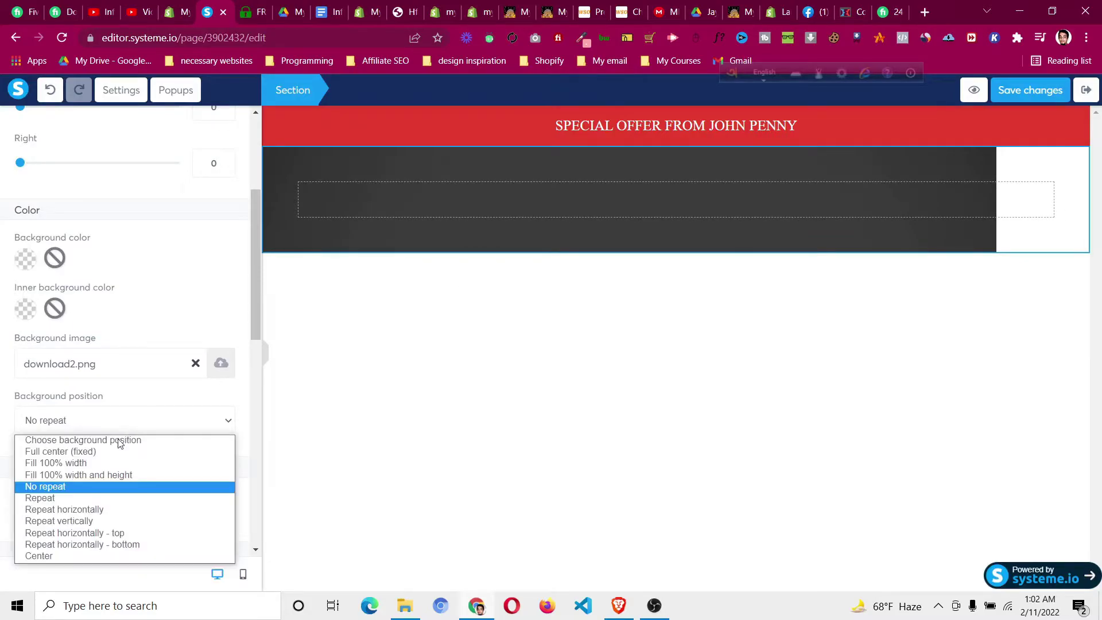
{"action": "left_click", "coordinate": [117, 500]}
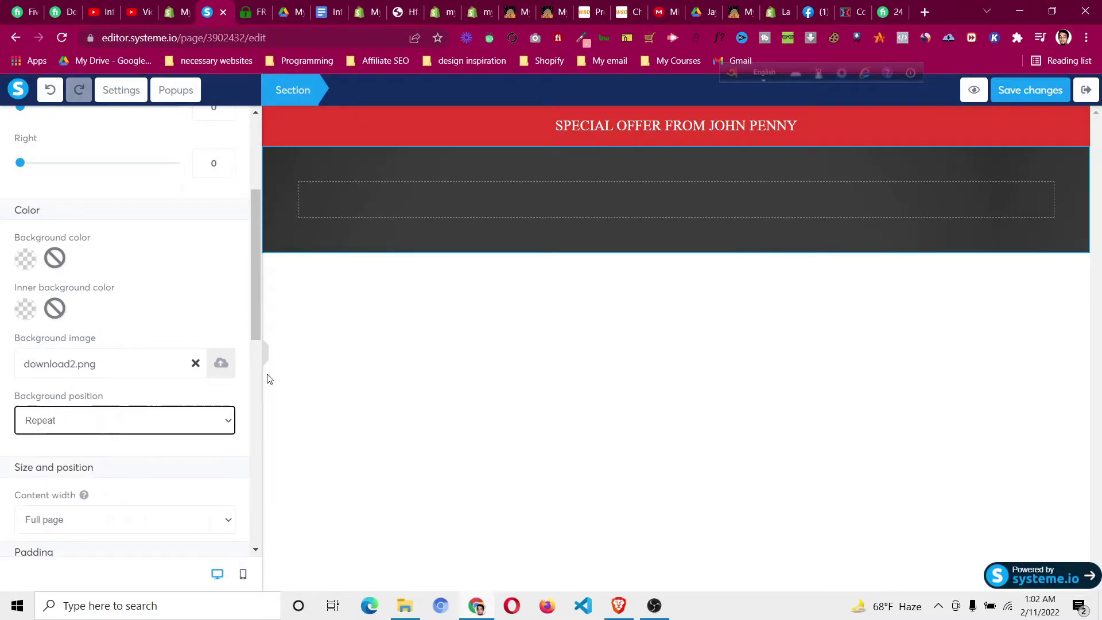
{"action": "left_click", "coordinate": [167, 528]}
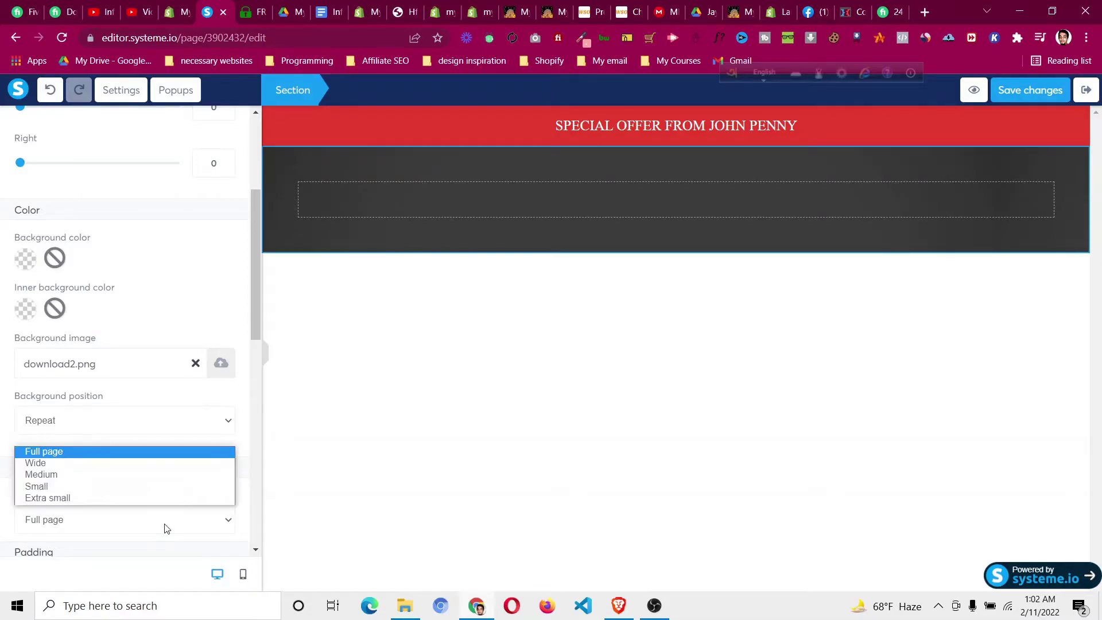
{"action": "left_click", "coordinate": [134, 465]}
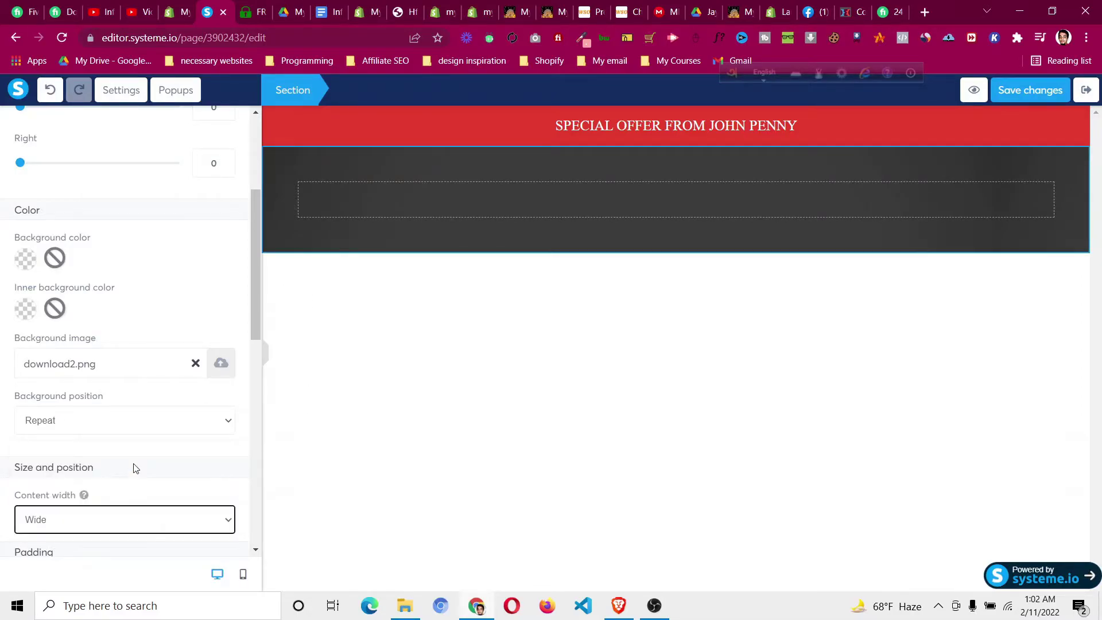
- Copy the 'A Must Read For Anyone Involved In Affiliate Marketing' quote from the reference page
{"action": "left_click", "coordinate": [257, 12]}
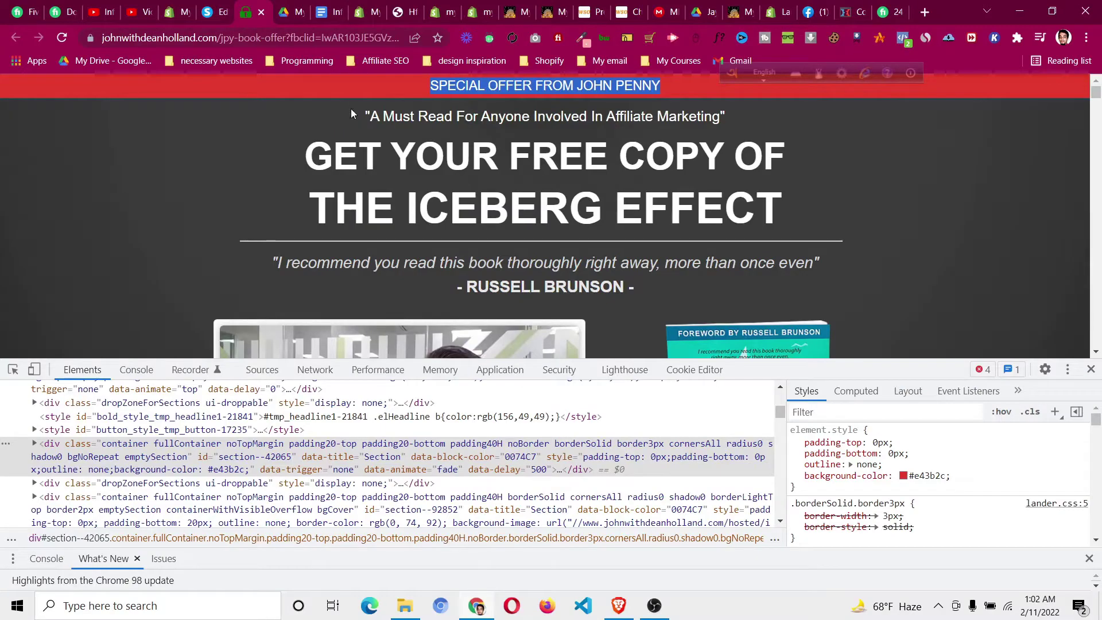
{"action": "triple_click", "coordinate": [692, 120]}
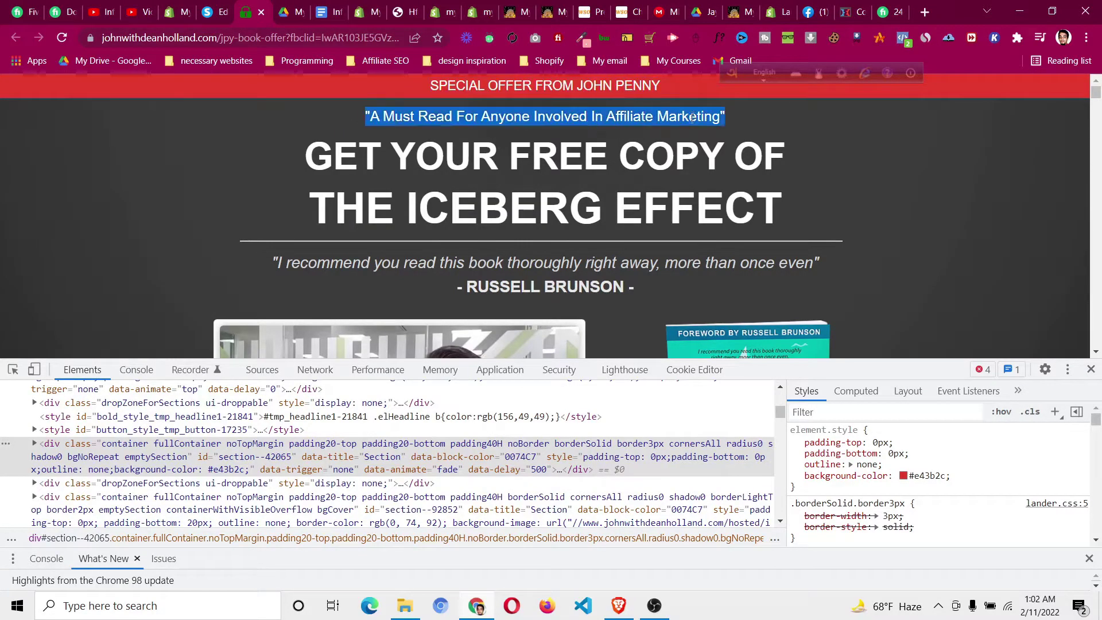
{"action": "right_click", "coordinate": [692, 120]}
{"action": "left_click", "coordinate": [704, 127]}
{"action": "left_click", "coordinate": [222, 6]}
{"action": "scroll", "coordinate": [191, 137], "scroll_direction": "up", "scroll_amount": 3}
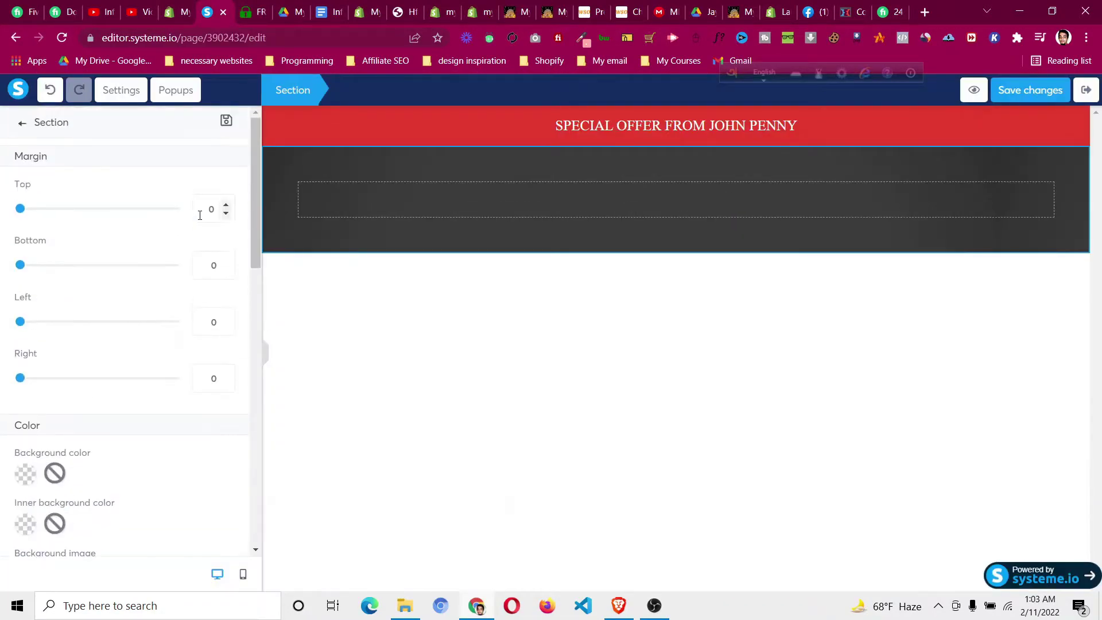
- Drop a headline into the dark section, paste the quote into it, and colour it white
{"action": "left_click", "coordinate": [23, 130]}
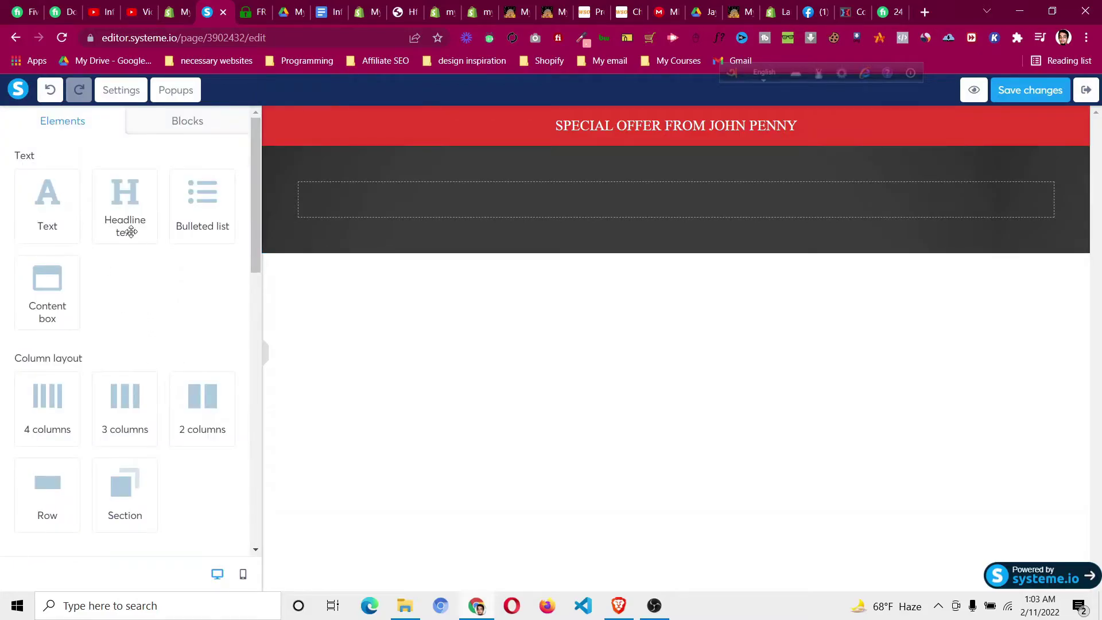
{"action": "left_click_drag", "start_coordinate": [131, 231], "coordinate": [474, 204]}
{"action": "left_click", "coordinate": [628, 207]}
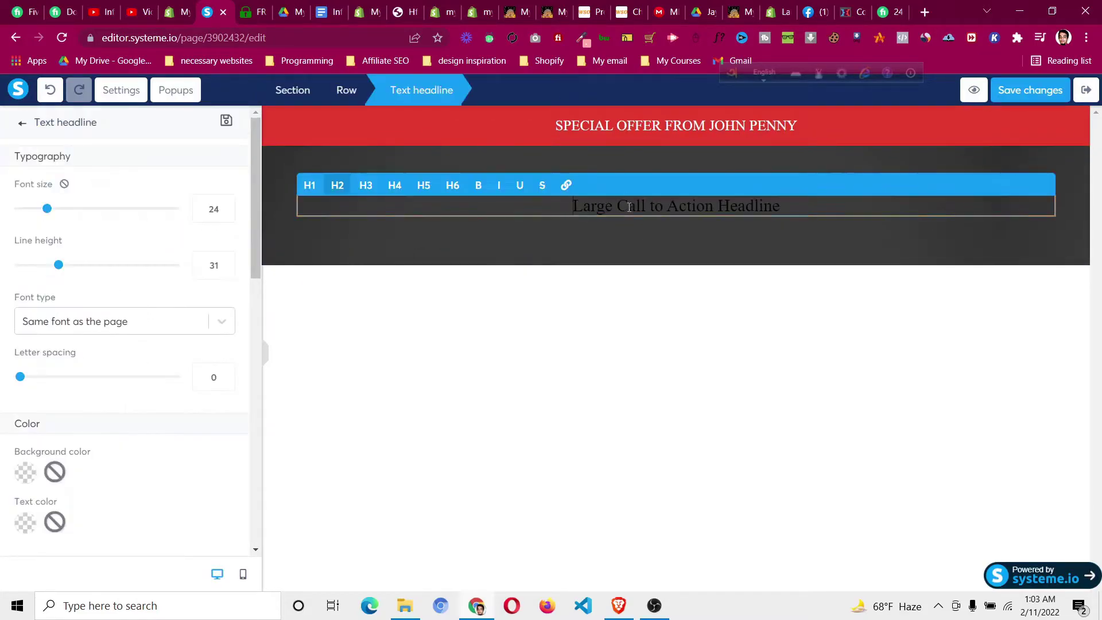
{"action": "key", "text": "ctrl+a"}
{"action": "key", "text": "ctrl+v"}
{"action": "key", "text": "ctrl+a"}
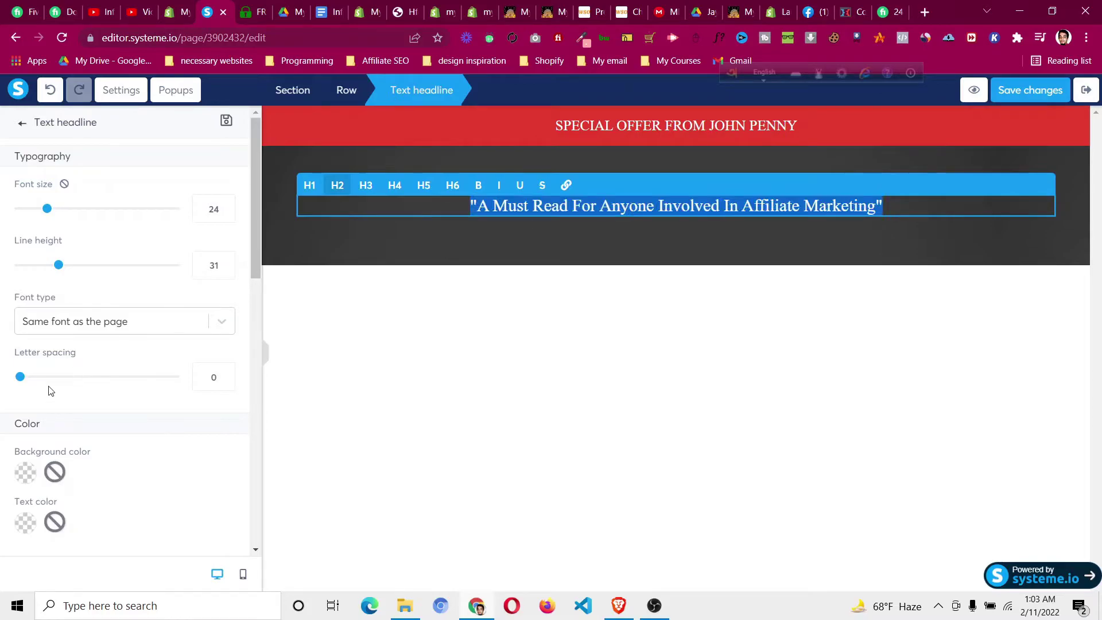
{"action": "left_click", "coordinate": [25, 522]}
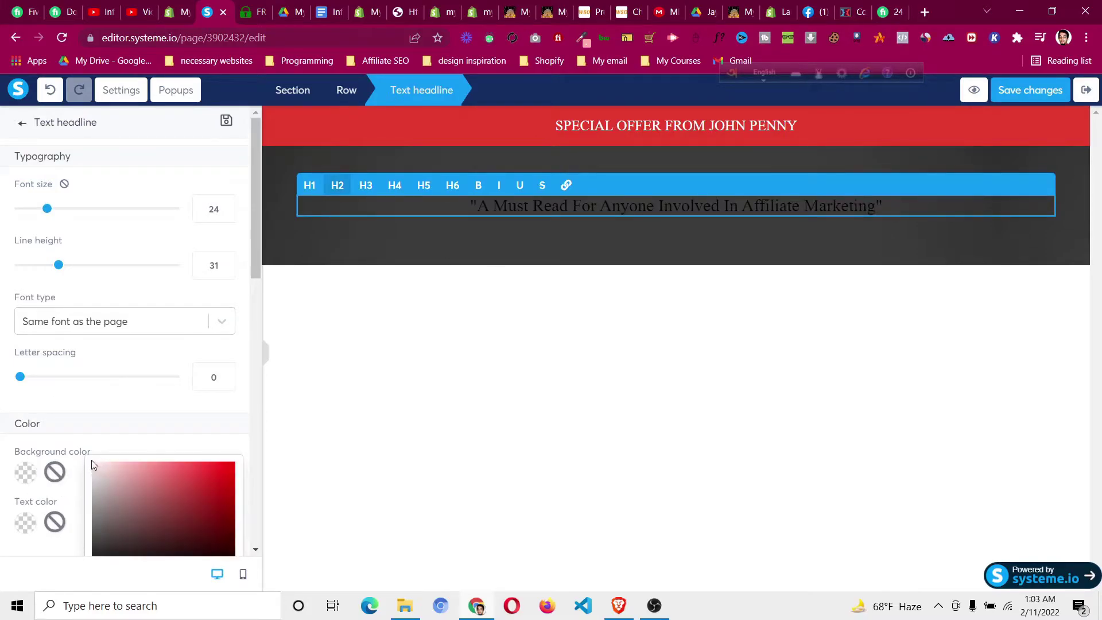
{"action": "left_click", "coordinate": [92, 464]}
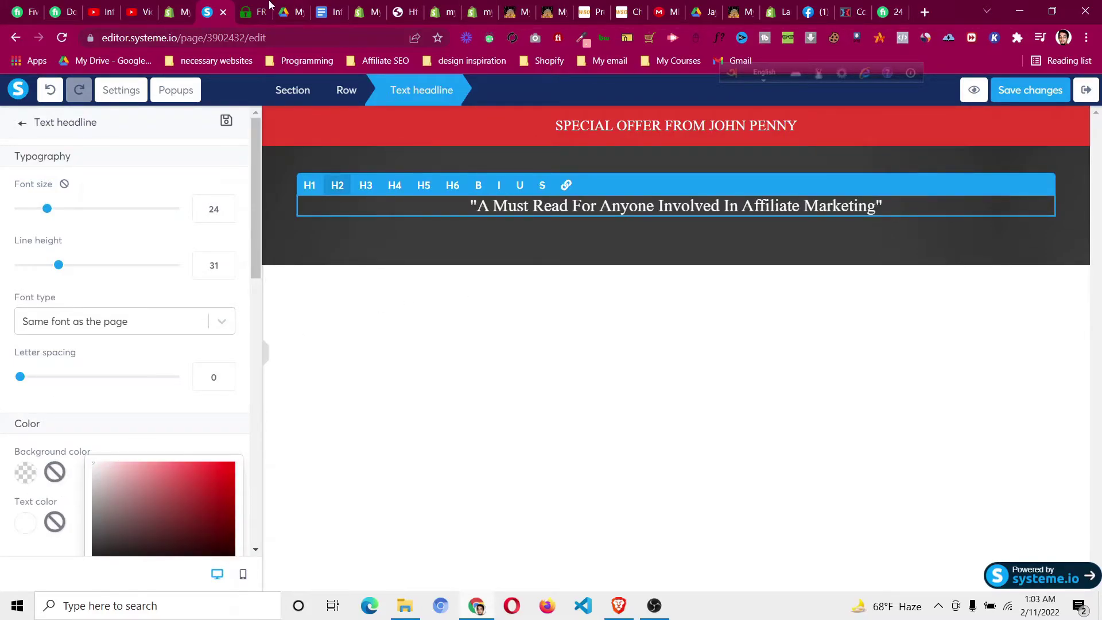
- Copy the 'GET YOUR FREE COPY OF THE ICEBERG EFFECT' headline from the reference page
{"action": "left_click", "coordinate": [270, 5]}
{"action": "left_click_drag", "start_coordinate": [306, 140], "coordinate": [783, 222]}
{"action": "right_click", "coordinate": [654, 197]}
{"action": "left_click", "coordinate": [674, 206]}
{"action": "left_click", "coordinate": [213, 12]}
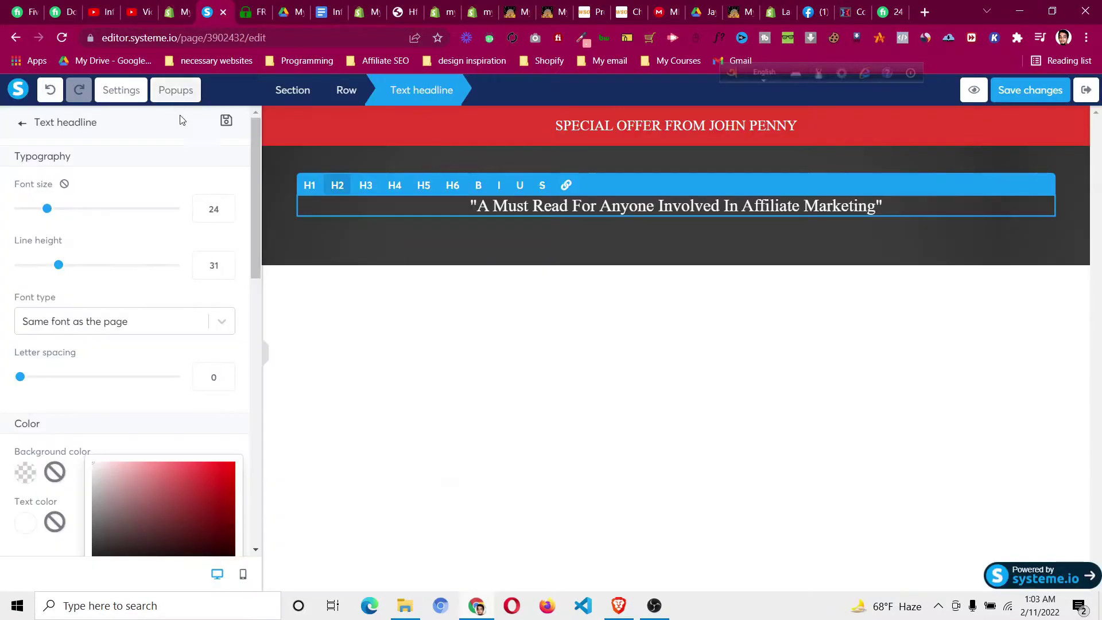
{"action": "left_click", "coordinate": [20, 126]}
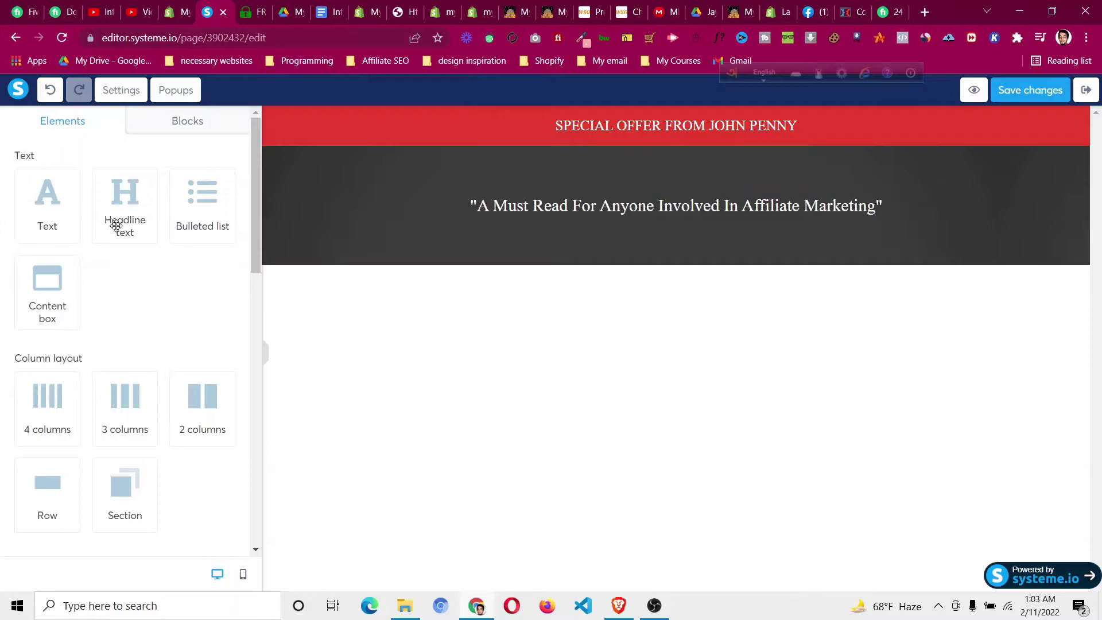
- Add a headline below the quote with the pasted Iceberg Effect text, at size 31 and white
{"action": "left_click_drag", "start_coordinate": [124, 206], "coordinate": [642, 229]}
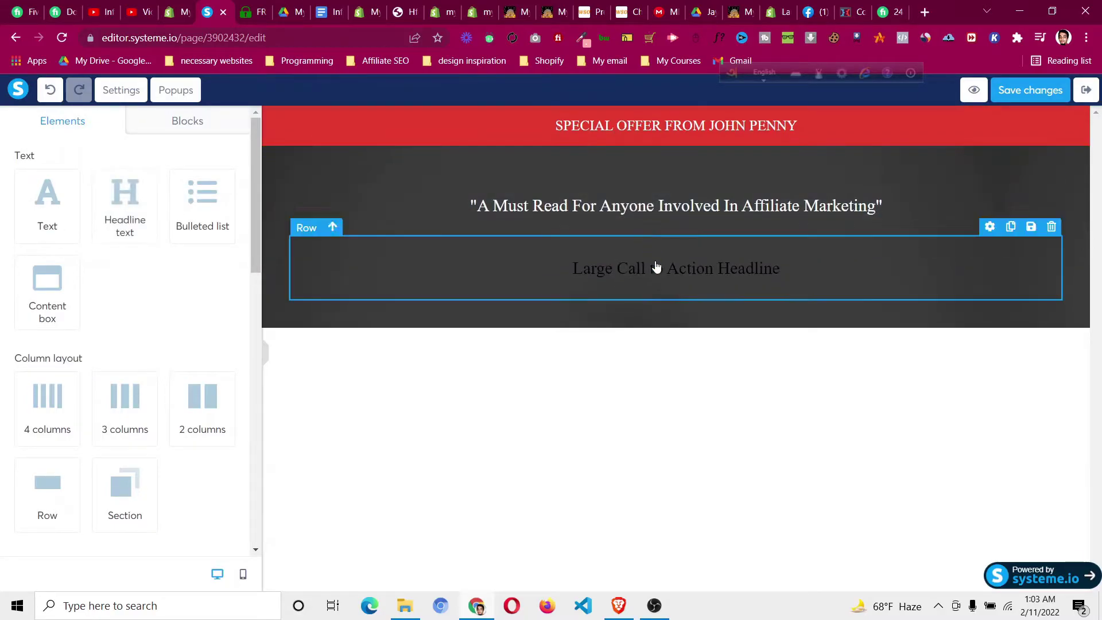
{"action": "left_click", "coordinate": [659, 274]}
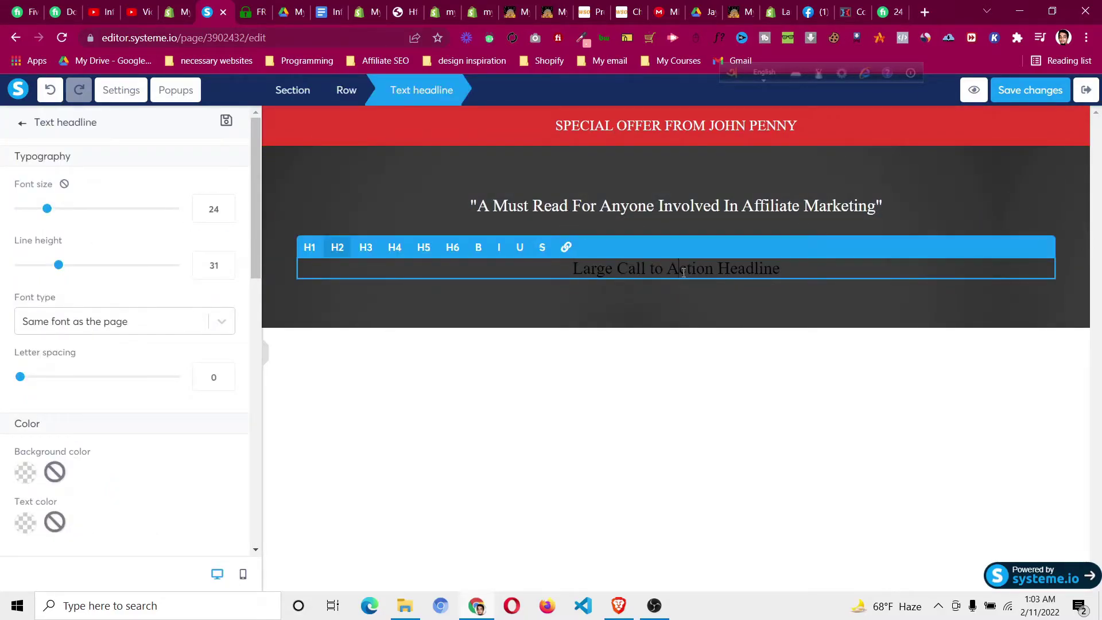
{"action": "key", "text": "ctrl+a"}
{"action": "key", "text": "ctrl+v"}
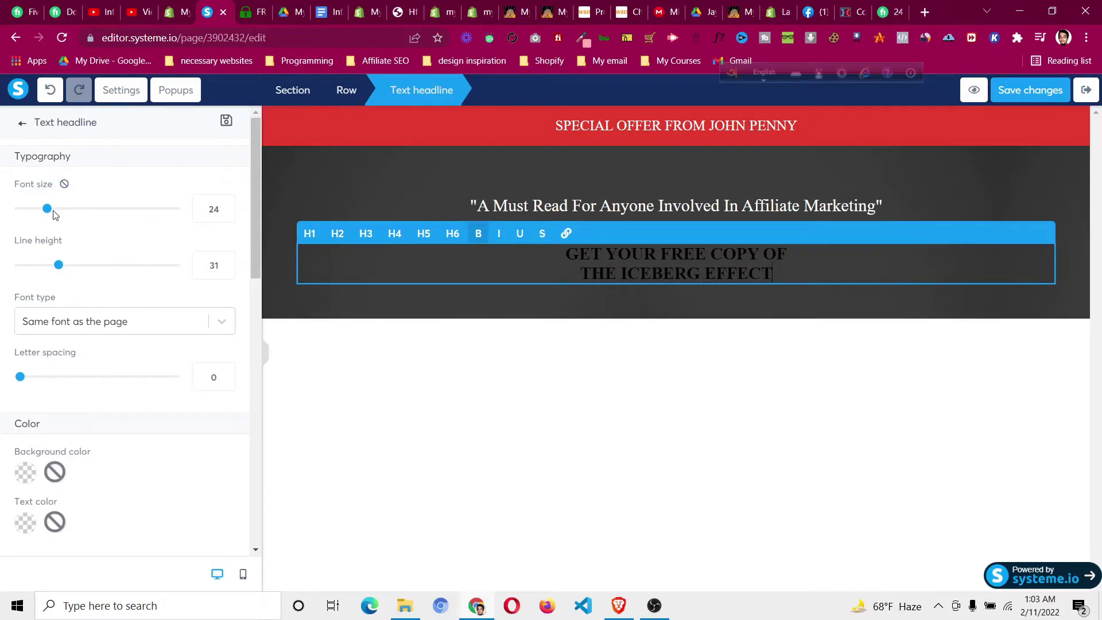
{"action": "left_click_drag", "start_coordinate": [52, 214], "coordinate": [59, 214]}
{"action": "triple_click", "coordinate": [591, 277]}
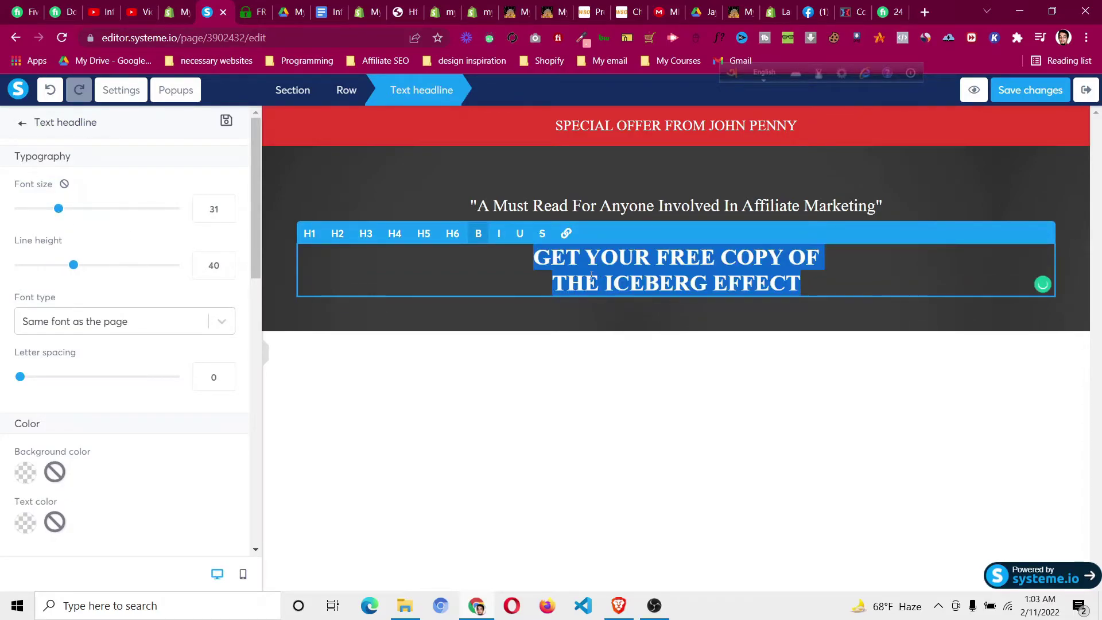
{"action": "left_click", "coordinate": [24, 521]}
{"action": "left_click", "coordinate": [92, 465]}
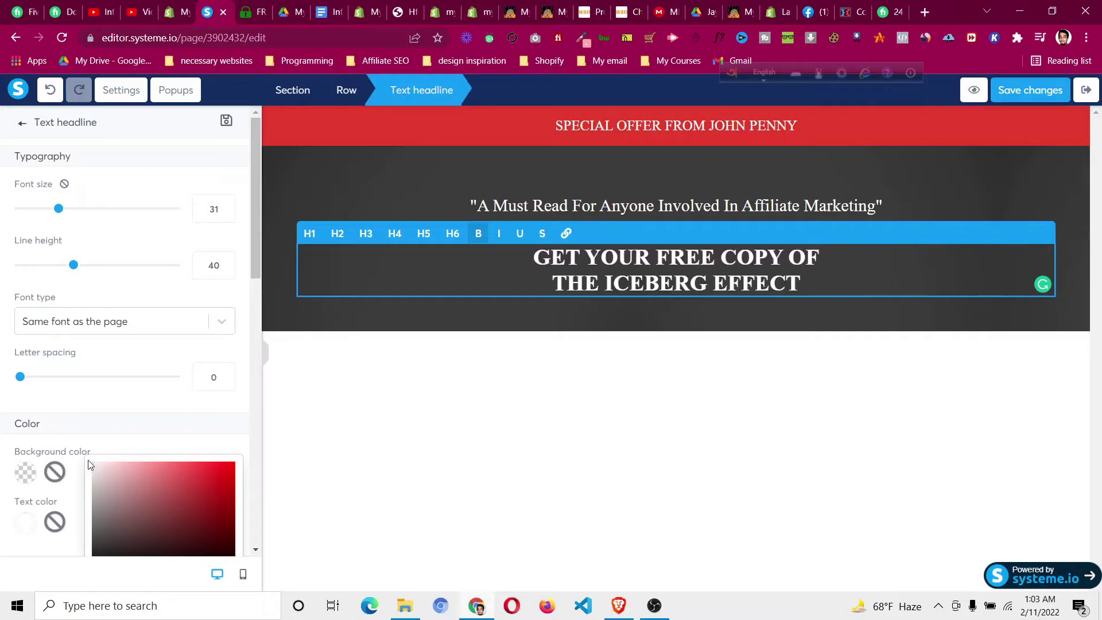
- Remove the top and bottom padding from the quote row and the headline row
{"action": "left_click", "coordinate": [625, 179]}
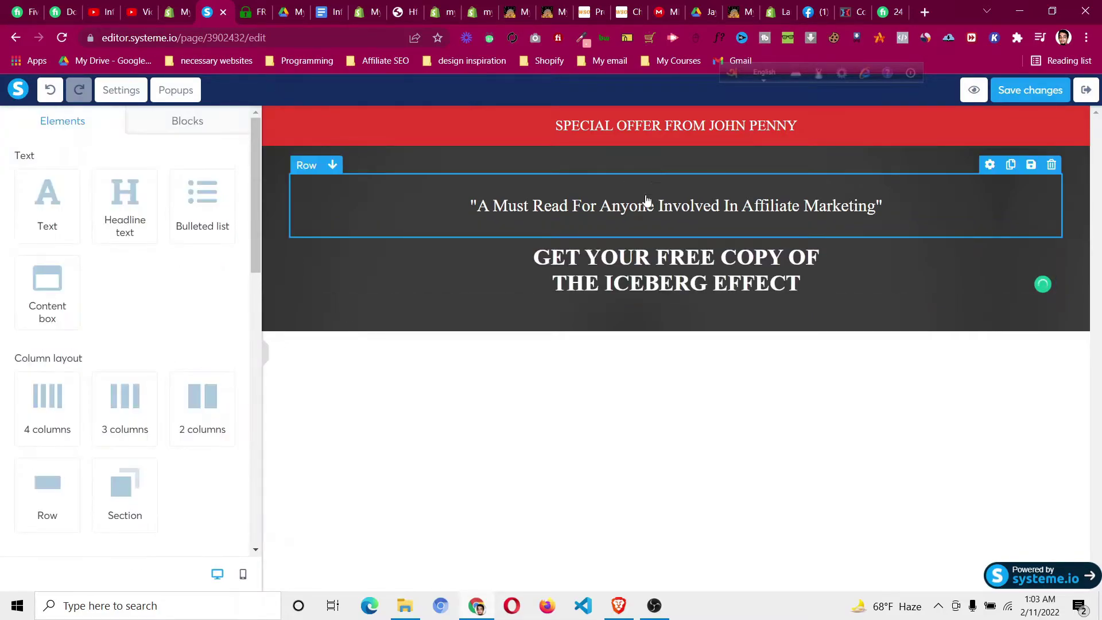
{"action": "left_click", "coordinate": [564, 234]}
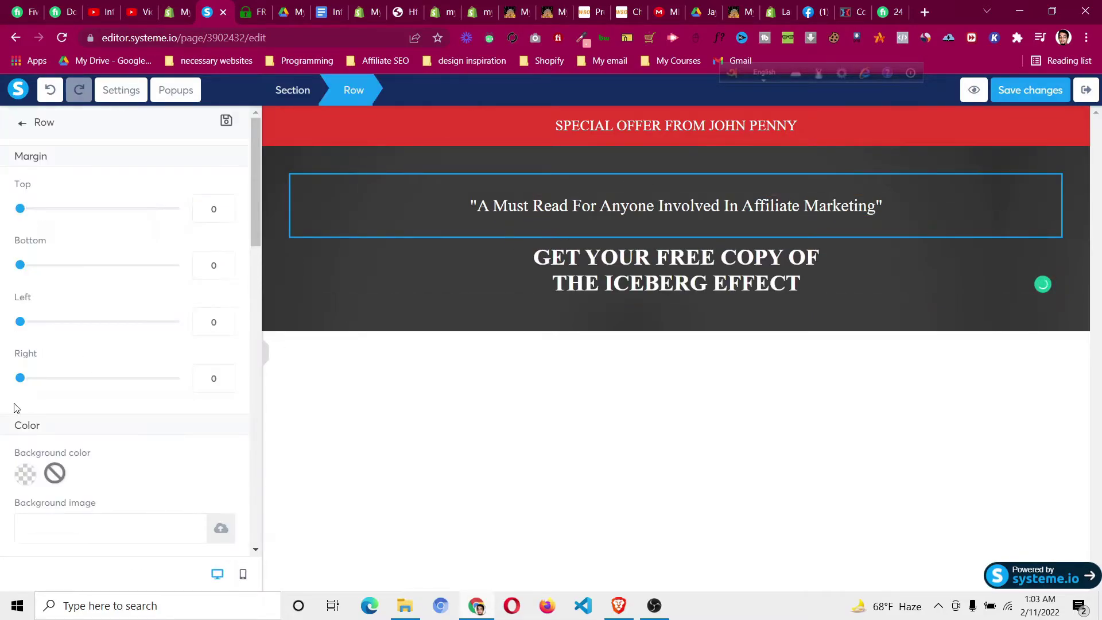
{"action": "scroll", "coordinate": [17, 403], "scroll_direction": "down", "scroll_amount": 5}
{"action": "left_click_drag", "start_coordinate": [26, 312], "coordinate": [3, 316]}
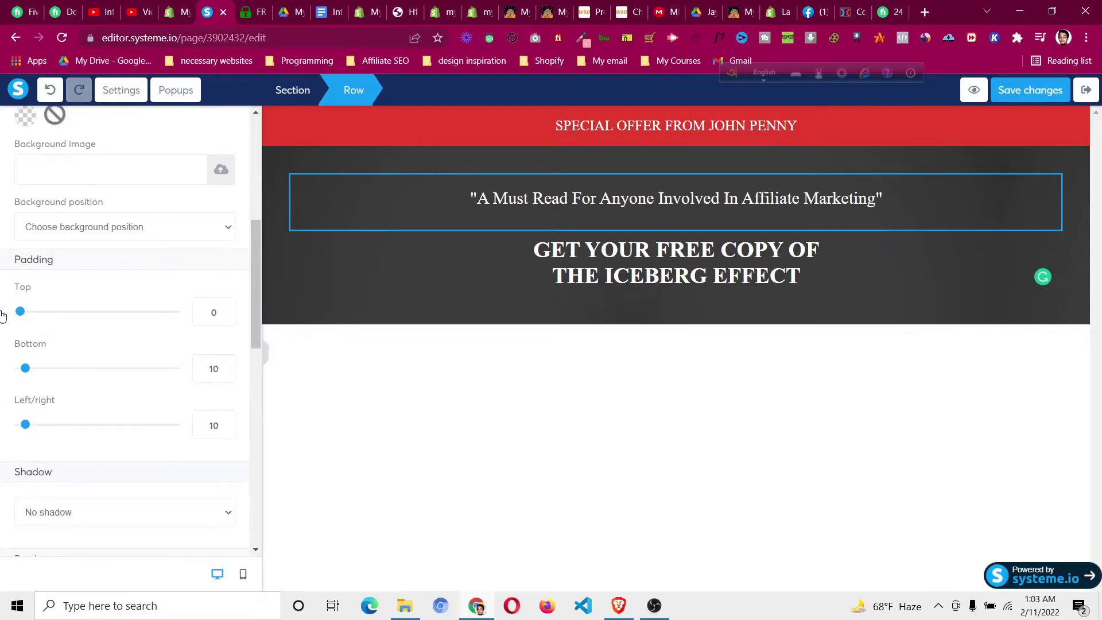
{"action": "left_click_drag", "start_coordinate": [26, 369], "coordinate": [3, 369]}
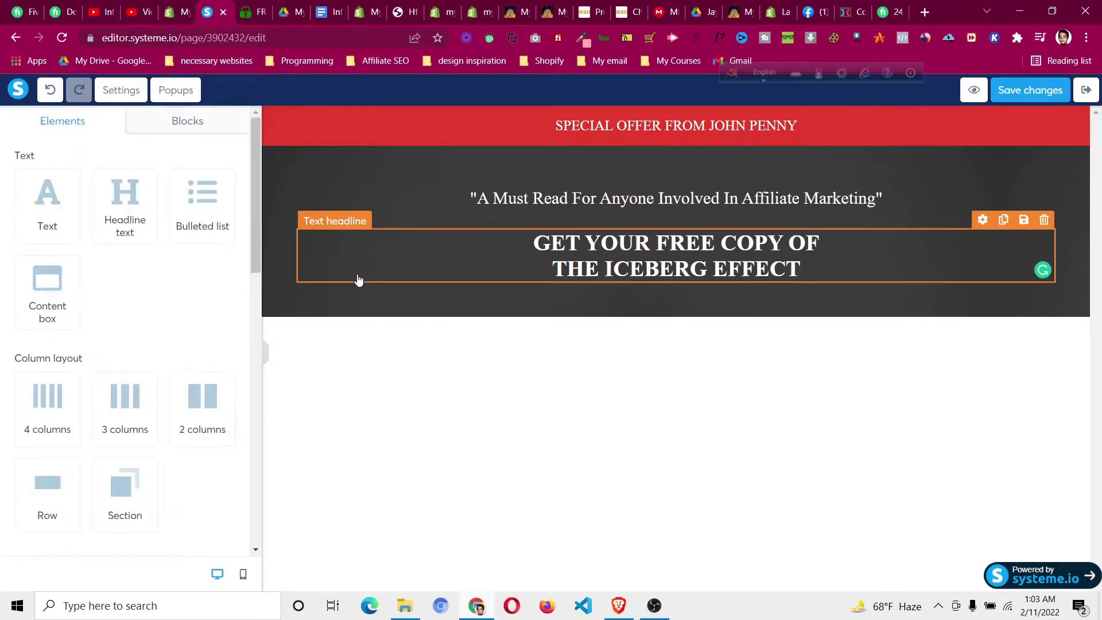
{"action": "left_click", "coordinate": [332, 291]}
{"action": "scroll", "coordinate": [46, 386], "scroll_direction": "down", "scroll_amount": 2}
{"action": "scroll", "coordinate": [47, 384], "scroll_direction": "down", "scroll_amount": 3}
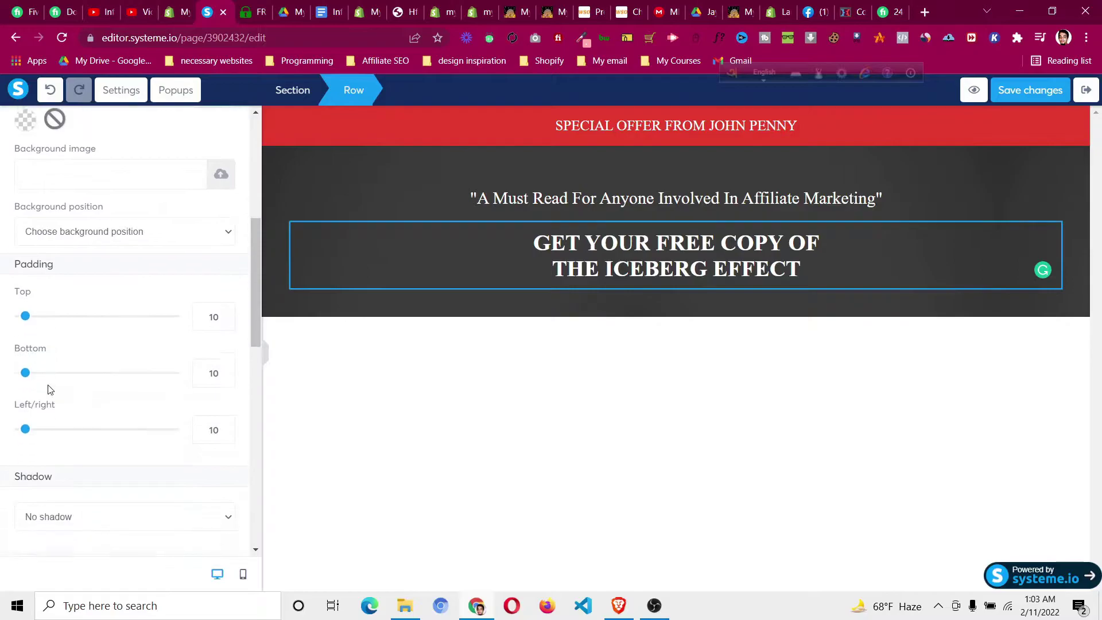
{"action": "left_click_drag", "start_coordinate": [25, 313], "coordinate": [12, 312]}
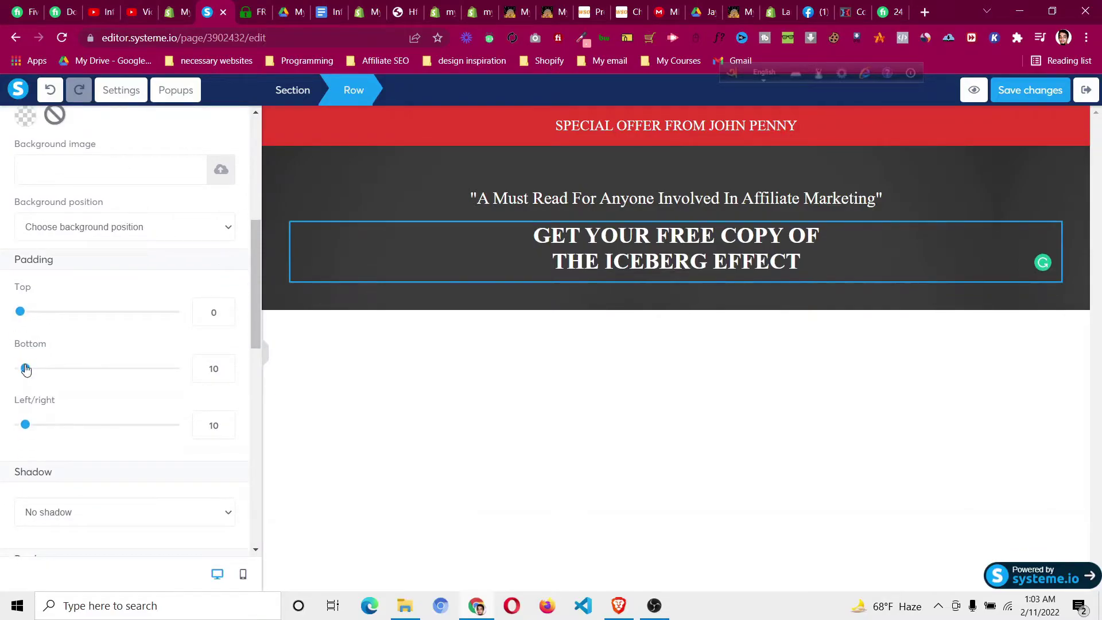
{"action": "left_click_drag", "start_coordinate": [26, 369], "coordinate": [3, 371]}
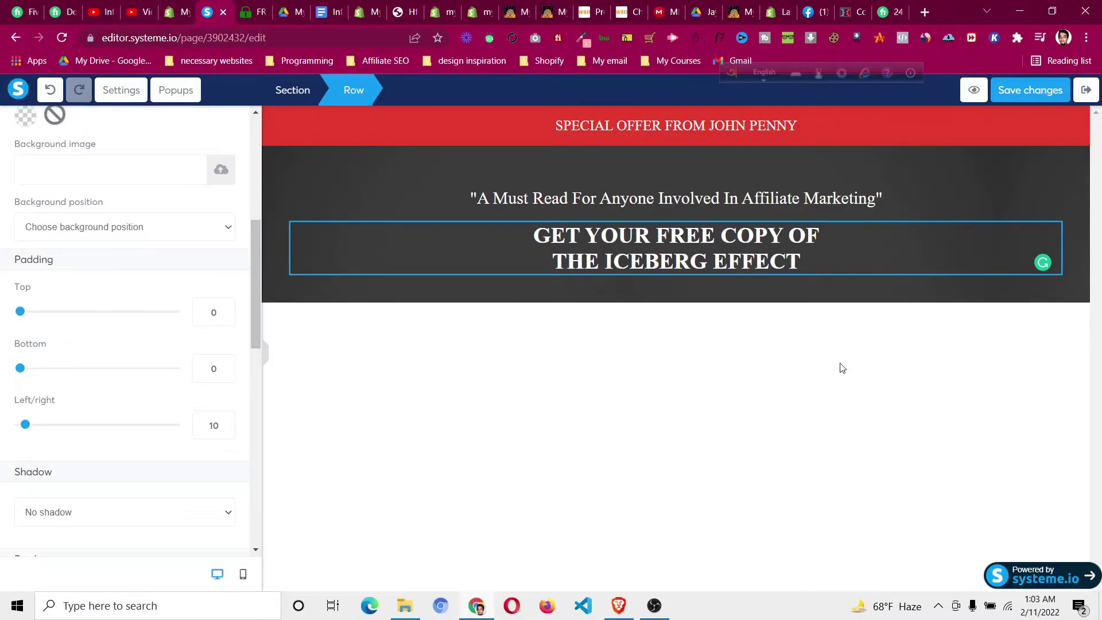
{"action": "left_click", "coordinate": [617, 183]}
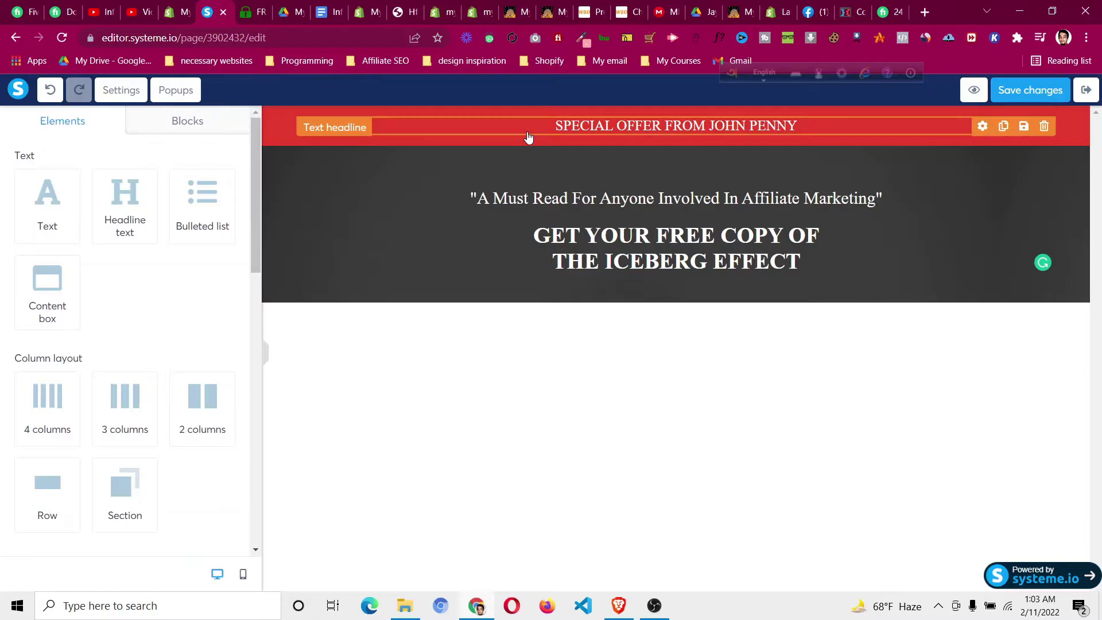
- Set the dark section's padding to 0 top and 52 bottom, checking it against the reference page
{"action": "left_click", "coordinate": [423, 170]}
{"action": "scroll", "coordinate": [206, 272], "scroll_direction": "down", "scroll_amount": 9}
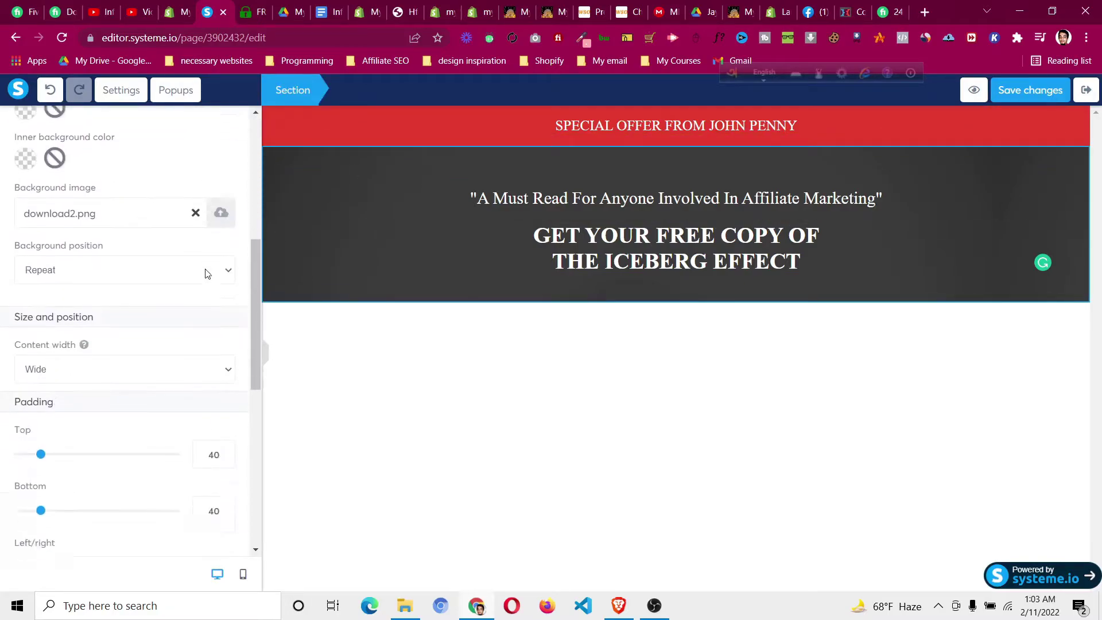
{"action": "left_click_drag", "start_coordinate": [41, 323], "coordinate": [2, 323]}
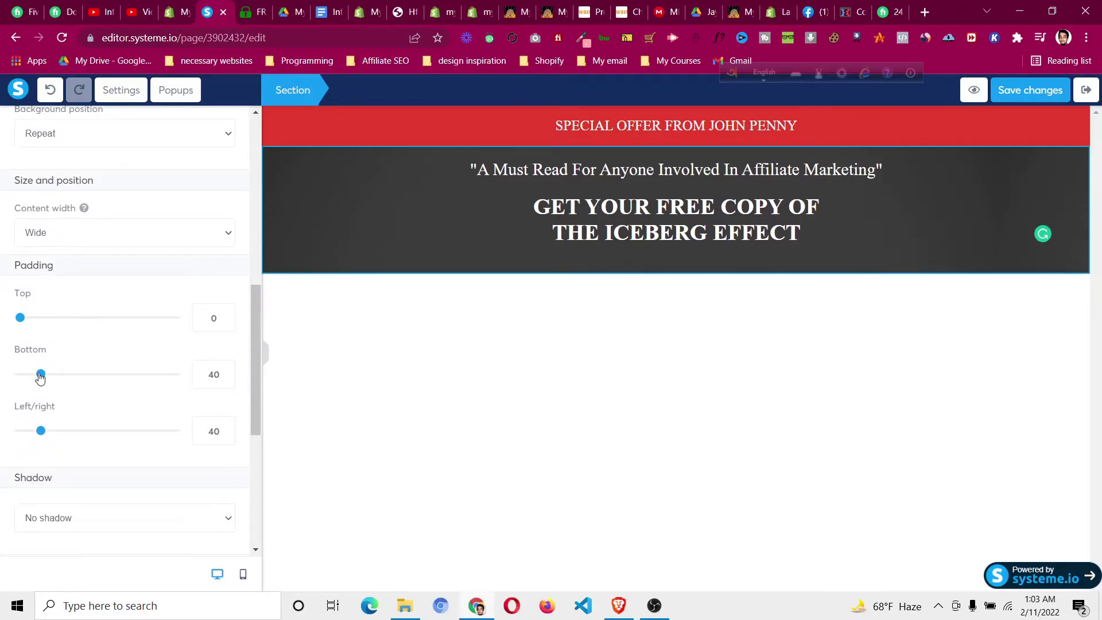
{"action": "left_click_drag", "start_coordinate": [40, 375], "coordinate": [3, 376]}
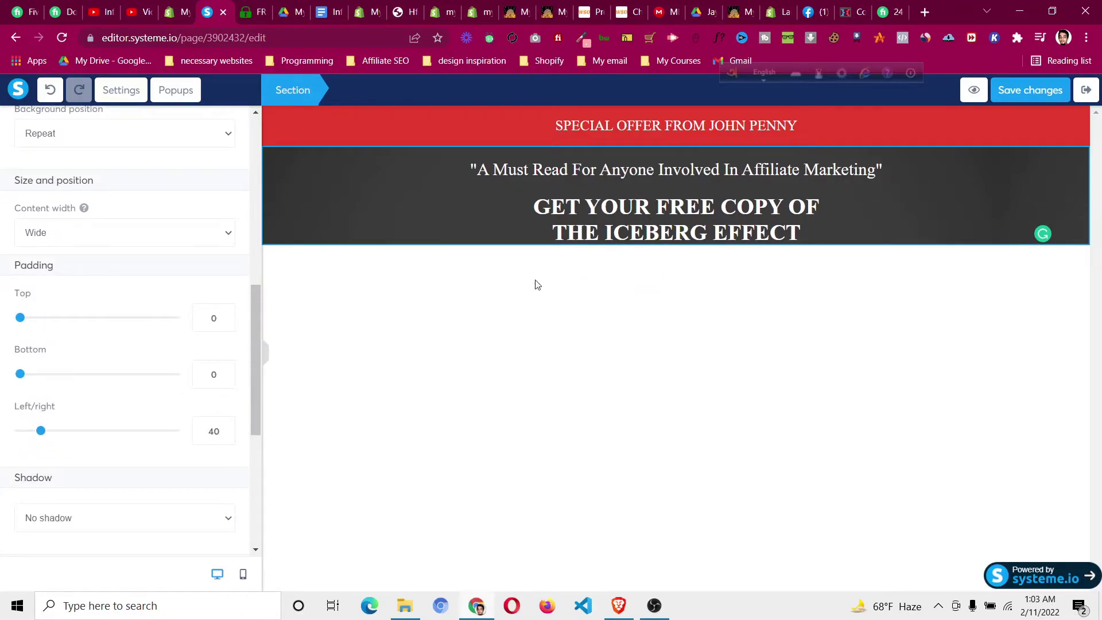
{"action": "left_click_drag", "start_coordinate": [14, 379], "coordinate": [47, 385]}
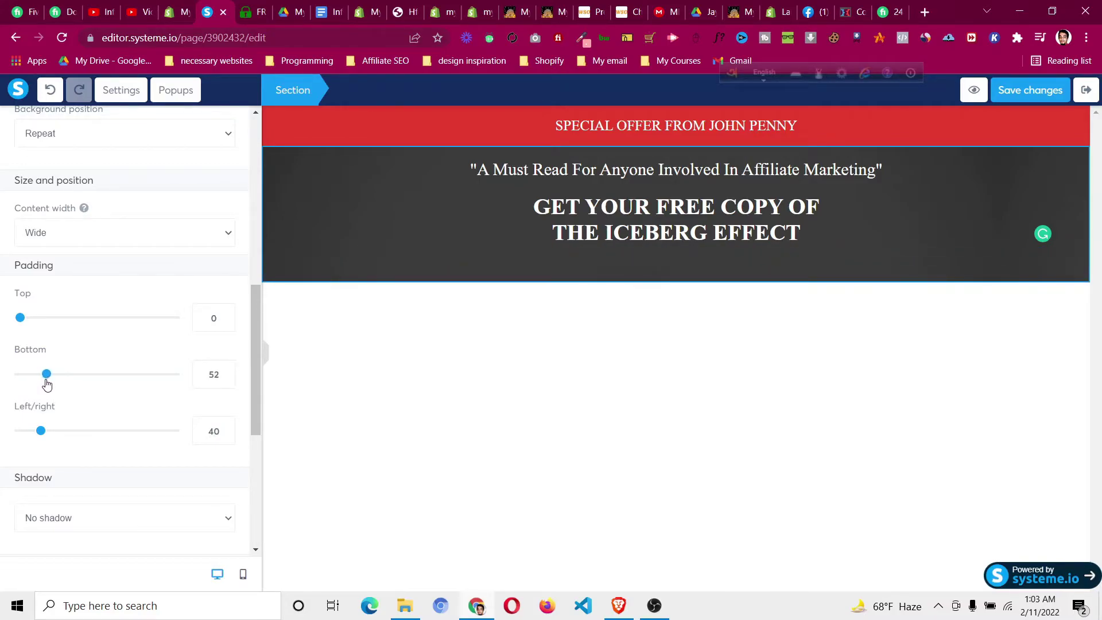
{"action": "left_click", "coordinate": [252, 10]}
{"action": "left_click", "coordinate": [350, 247]}
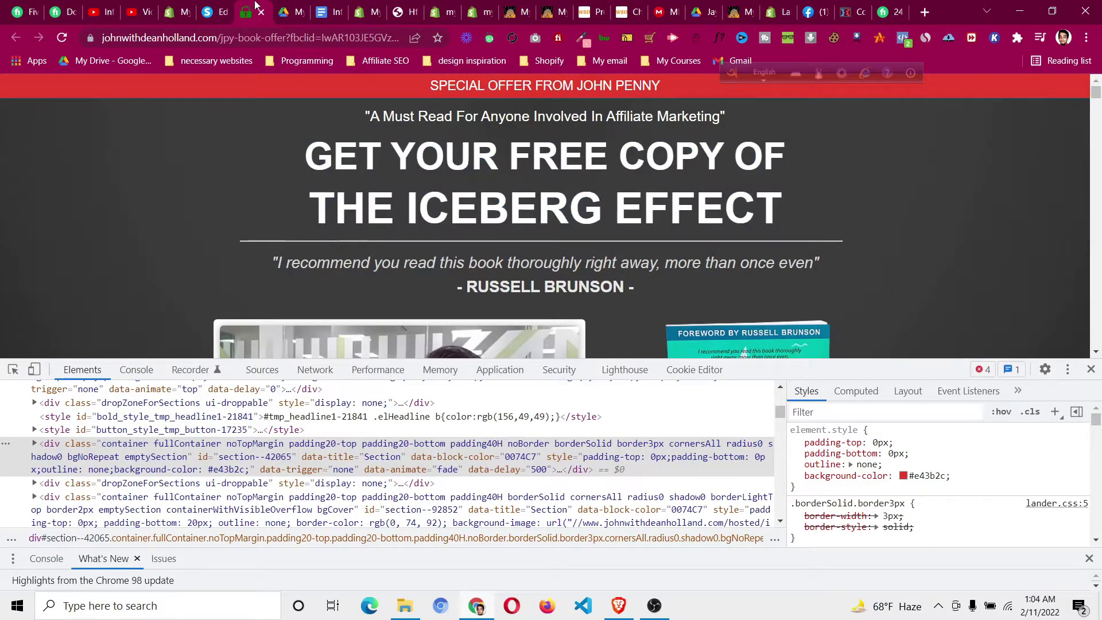
- Add a horizontal line under the Iceberg Effect headline and make its colour white (FFFFFF)
{"action": "key", "text": "ctrl+shift+Tab"}
{"action": "scroll", "coordinate": [34, 192], "scroll_direction": "up", "scroll_amount": 10}
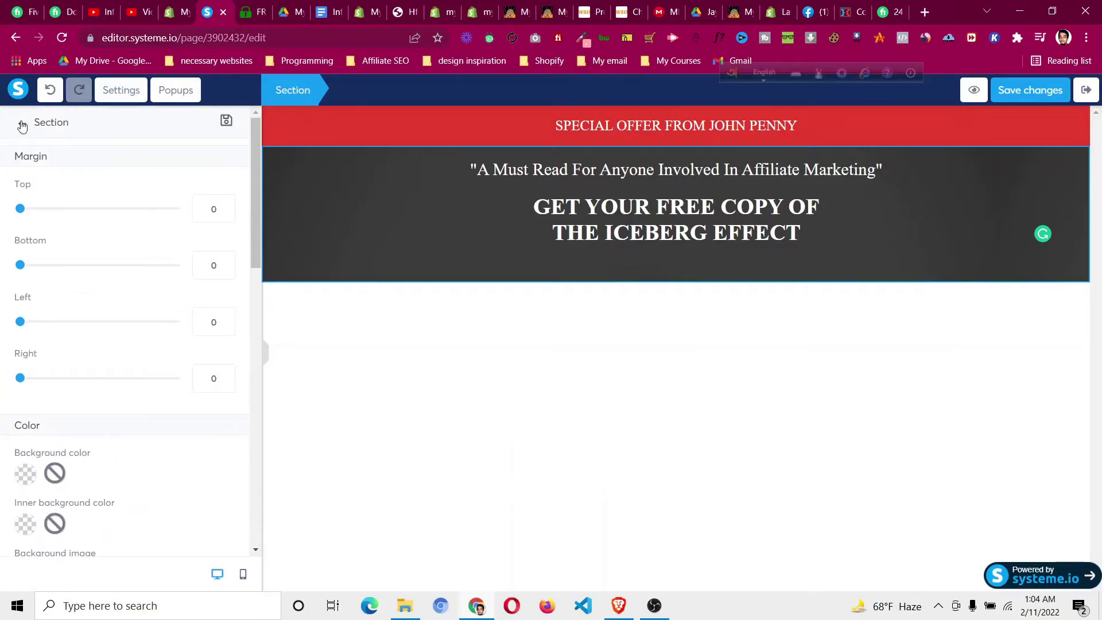
{"action": "left_click", "coordinate": [18, 121]}
{"action": "scroll", "coordinate": [137, 379], "scroll_direction": "down", "scroll_amount": 6}
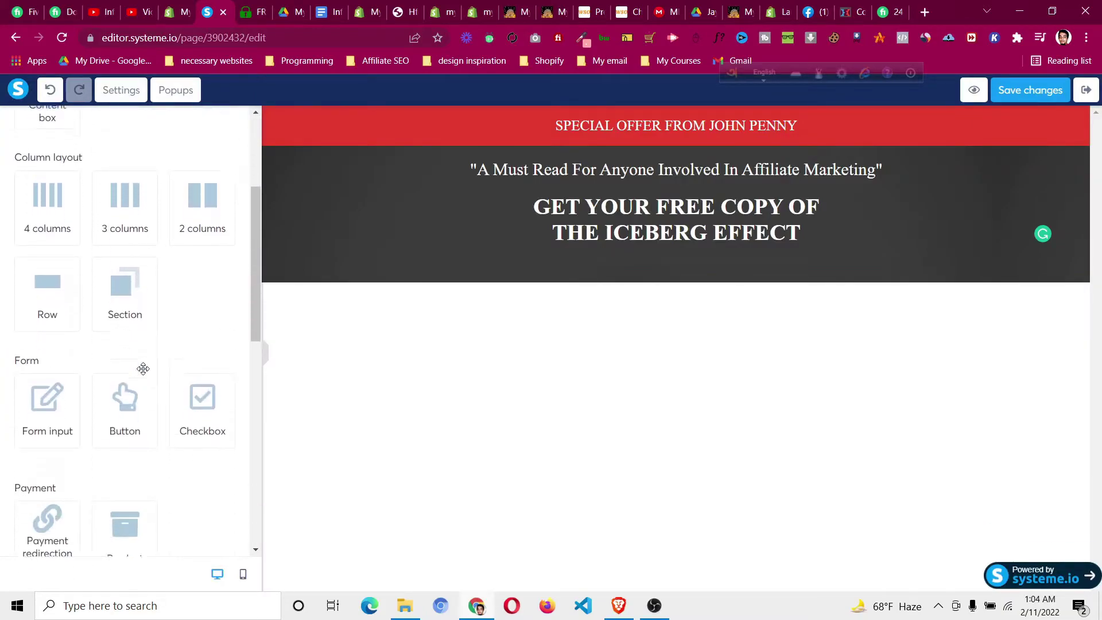
{"action": "scroll", "coordinate": [166, 395], "scroll_direction": "down", "scroll_amount": 8}
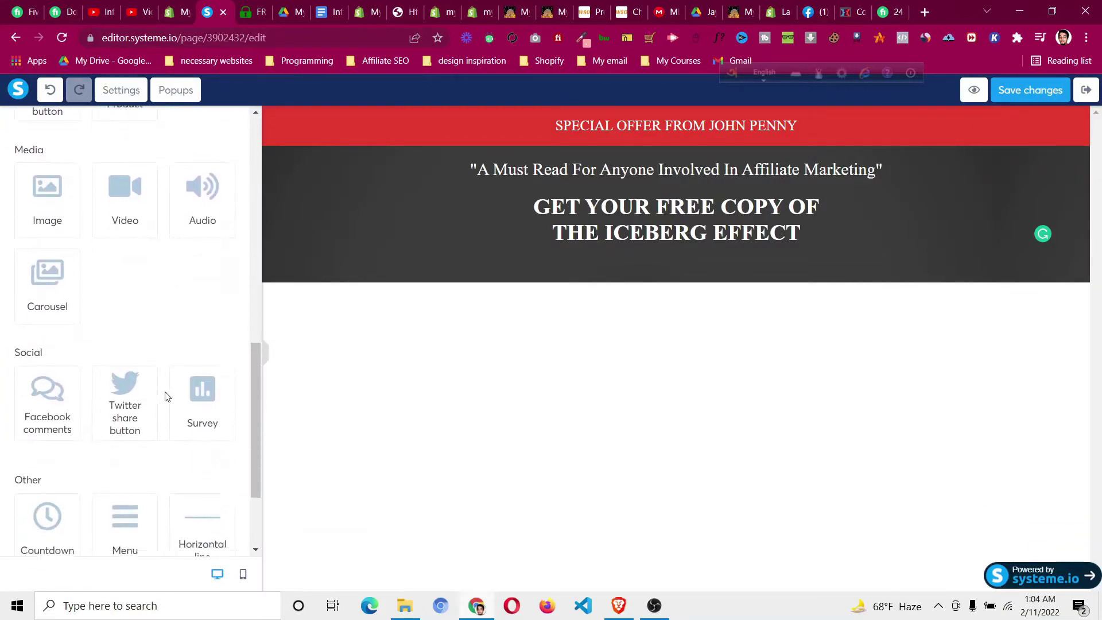
{"action": "left_click_drag", "start_coordinate": [201, 408], "coordinate": [691, 243]}
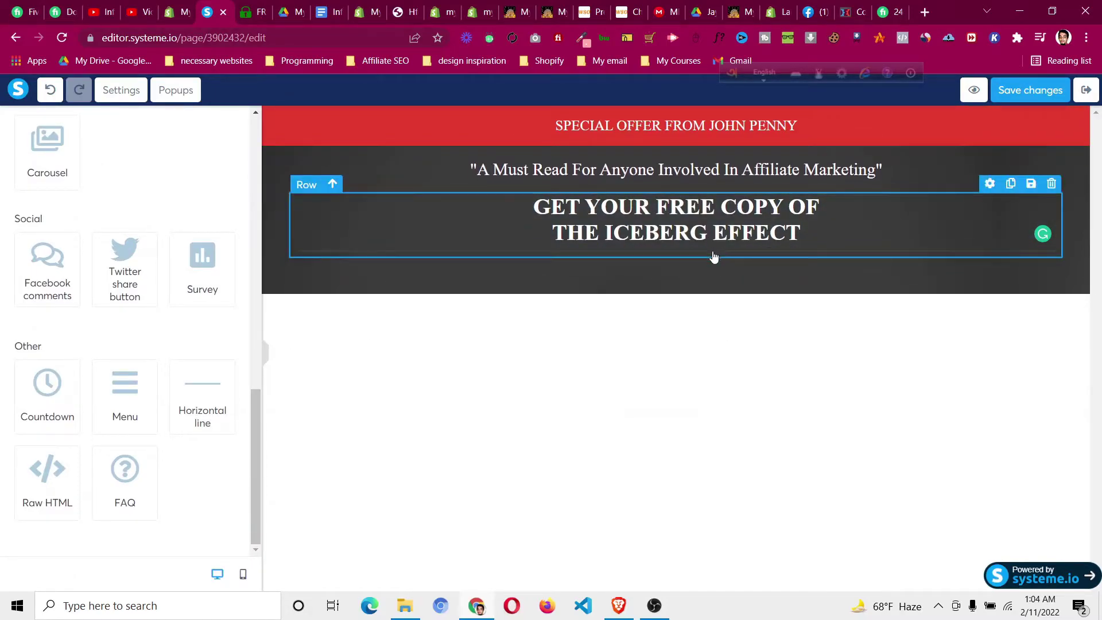
{"action": "left_click", "coordinate": [627, 252]}
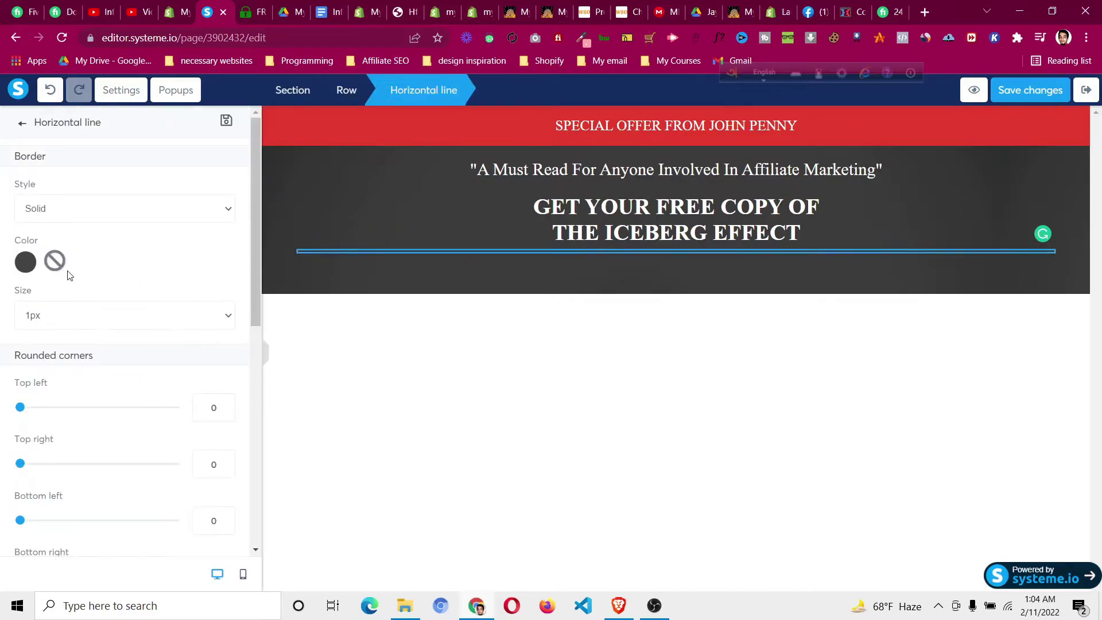
{"action": "left_click", "coordinate": [26, 262]}
{"action": "left_click_drag", "start_coordinate": [33, 265], "coordinate": [95, 203]}
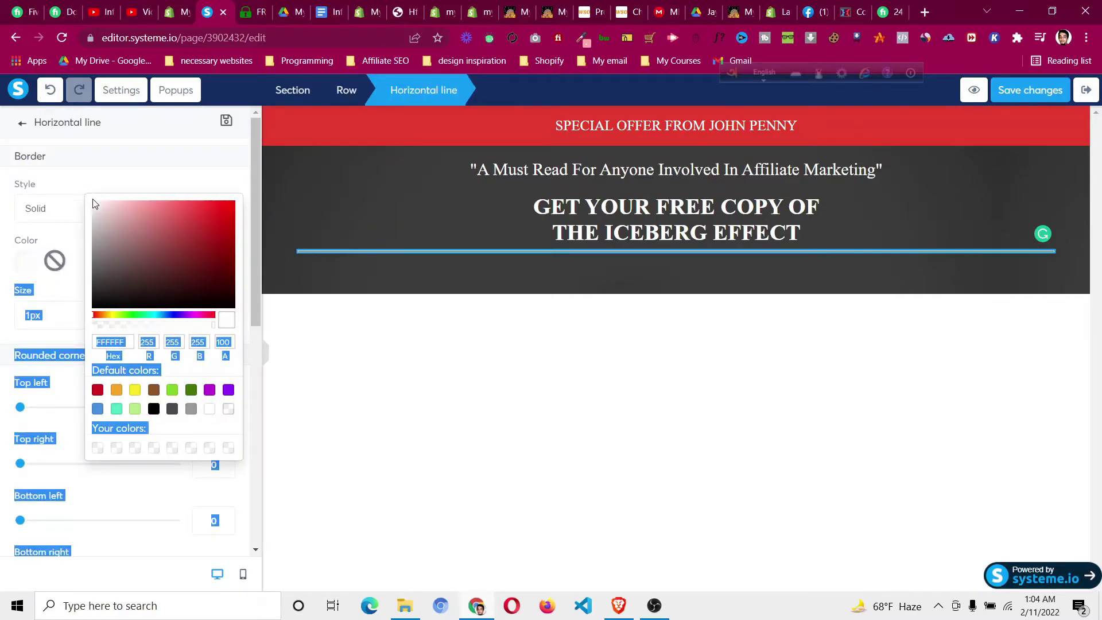
{"action": "left_click", "coordinate": [84, 156]}
{"action": "left_click", "coordinate": [352, 283]}
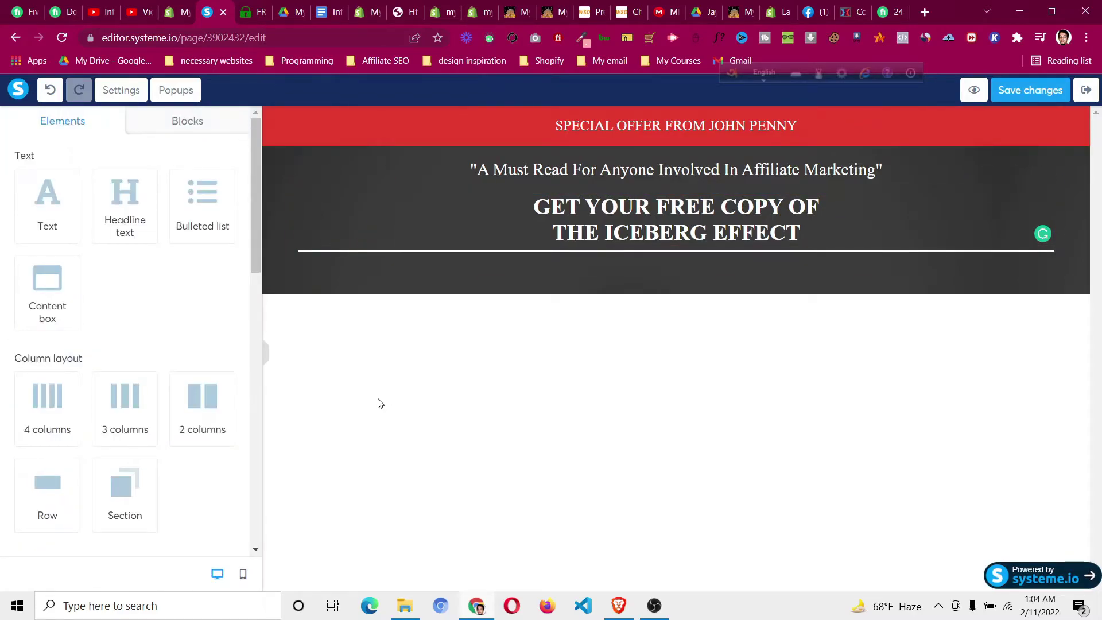
- Compare the new divider with the one on the reference Iceberg Effect offer page
{"action": "left_click", "coordinate": [241, 6]}
{"action": "scroll", "coordinate": [267, 201], "scroll_direction": "down", "scroll_amount": 4}
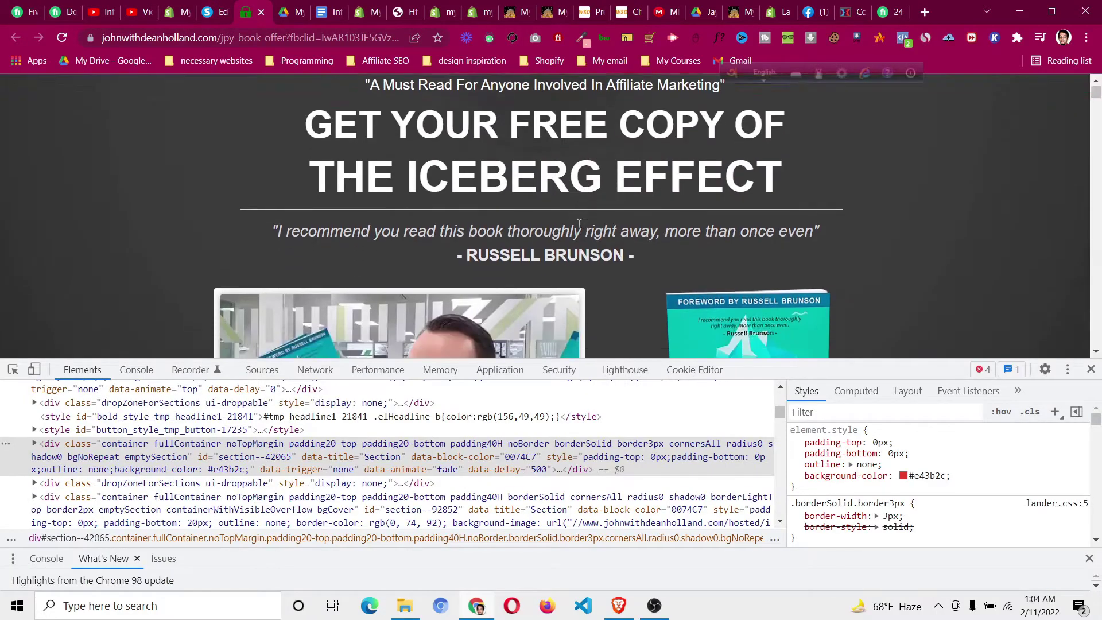
{"action": "scroll", "coordinate": [273, 205], "scroll_direction": "down", "scroll_amount": 1}
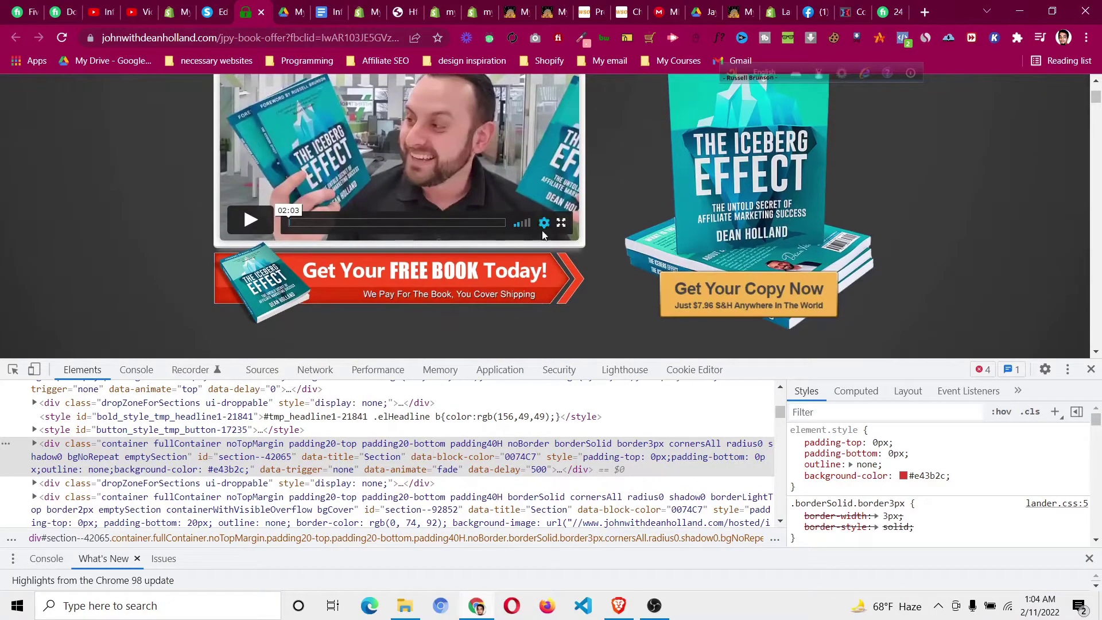
{"action": "scroll", "coordinate": [543, 234], "scroll_direction": "down", "scroll_amount": 3}
{"action": "scroll", "coordinate": [543, 235], "scroll_direction": "up", "scroll_amount": 6}
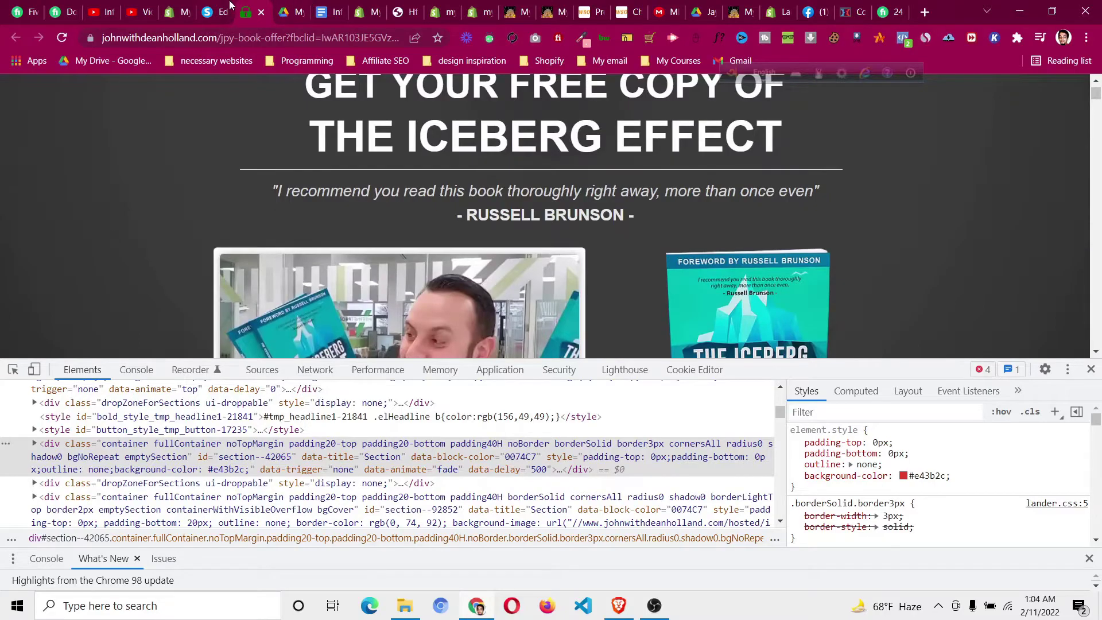
{"action": "left_click", "coordinate": [229, 5]}
- Add a two-column row under the divider and compare the layout with the original offer page
{"action": "left_click_drag", "start_coordinate": [197, 430], "coordinate": [551, 263]}
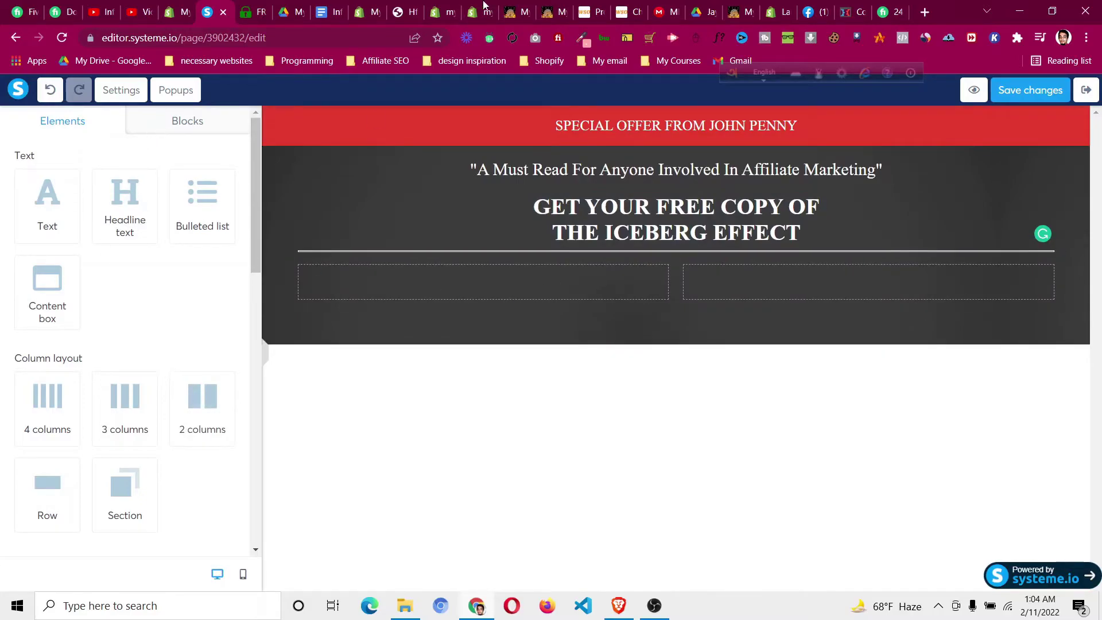
{"action": "left_click", "coordinate": [249, 9]}
{"action": "scroll", "coordinate": [367, 264], "scroll_direction": "down", "scroll_amount": 5}
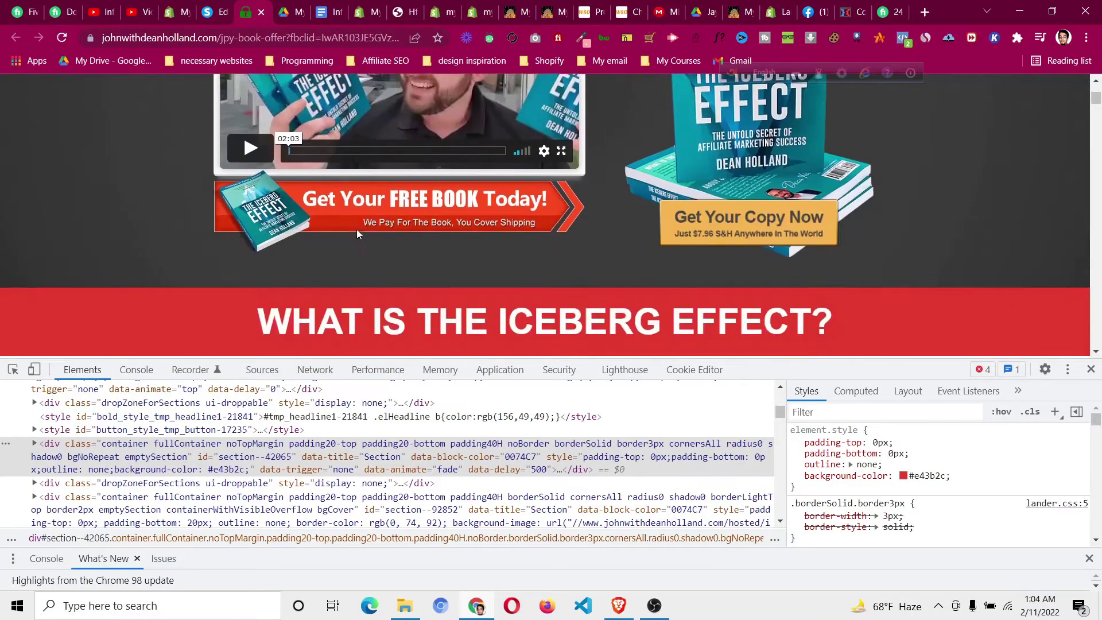
{"action": "left_click", "coordinate": [186, 8]}
{"action": "left_click", "coordinate": [215, 11]}
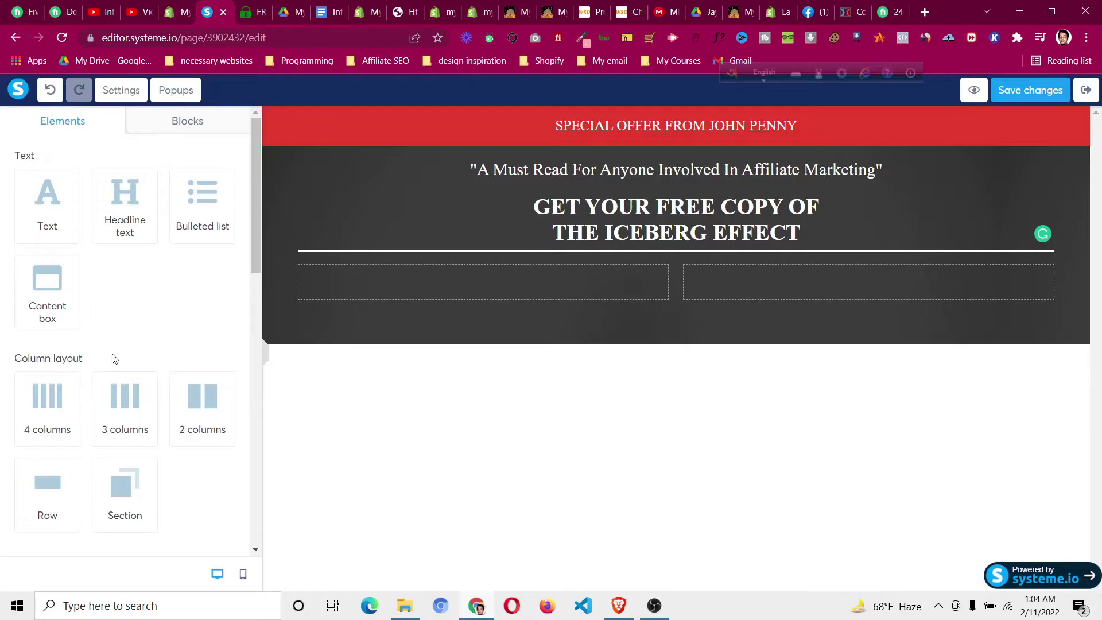
- Drop a Video element into the left column, keeping its type as Direct link
{"action": "scroll", "coordinate": [125, 419], "scroll_direction": "down", "scroll_amount": 1}
{"action": "scroll", "coordinate": [126, 419], "scroll_direction": "down", "scroll_amount": 7}
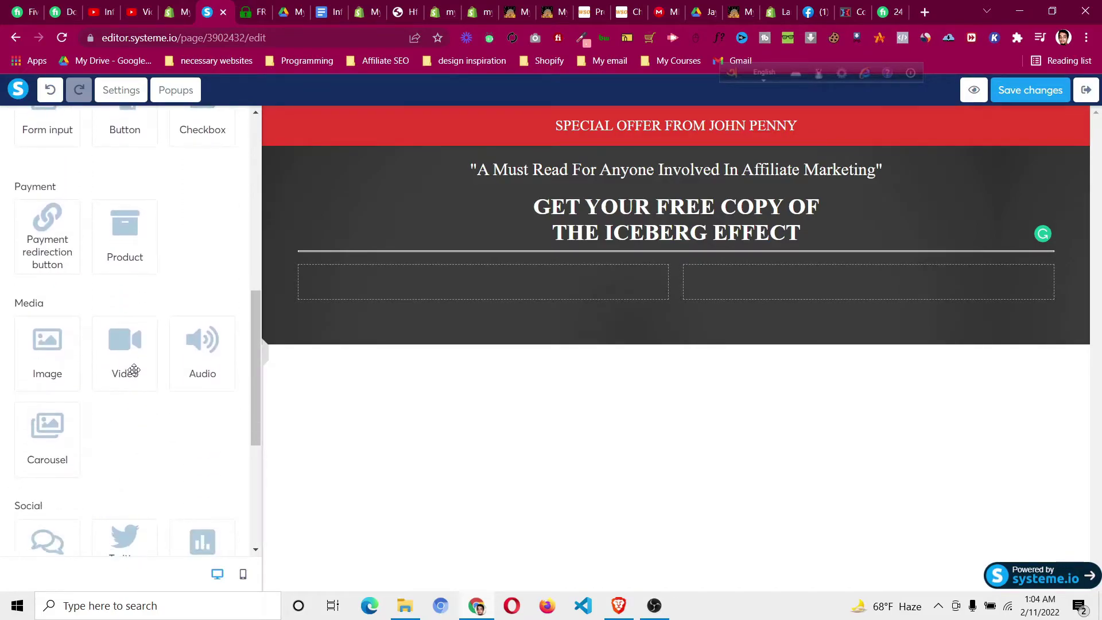
{"action": "left_click_drag", "start_coordinate": [129, 368], "coordinate": [431, 290]}
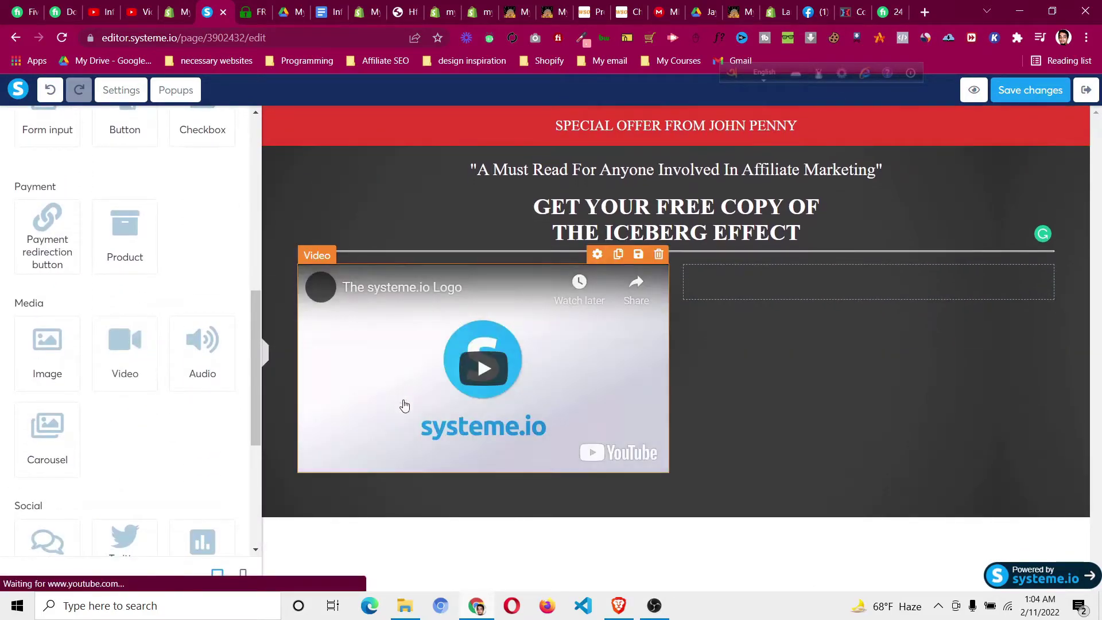
{"action": "scroll", "coordinate": [126, 269], "scroll_direction": "up", "scroll_amount": 2}
{"action": "left_click", "coordinate": [398, 395]}
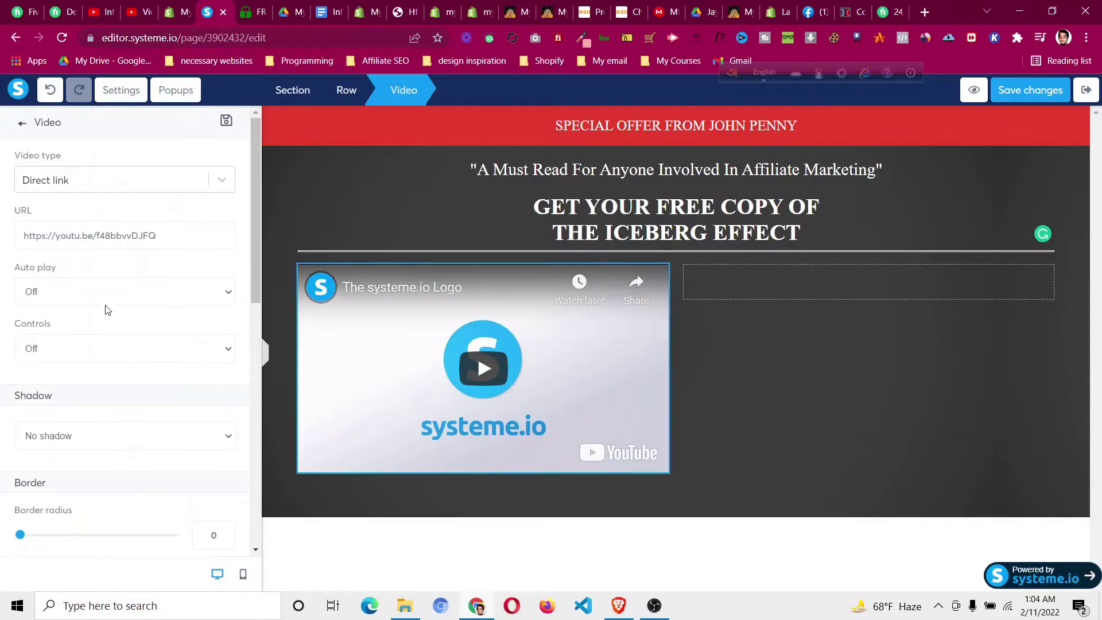
{"action": "left_click", "coordinate": [139, 179]}
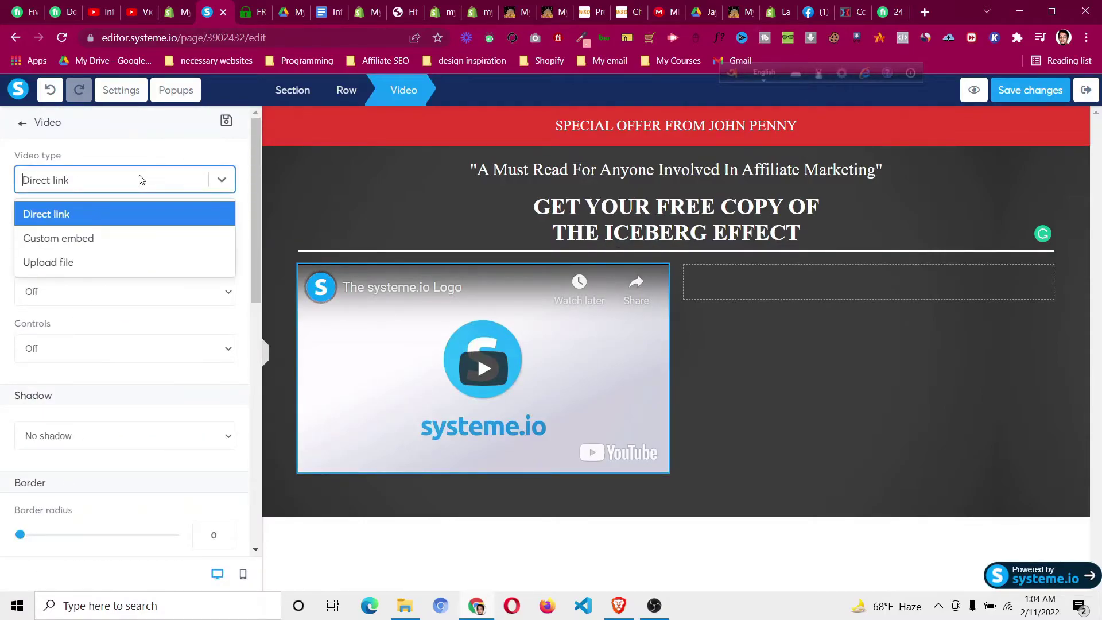
{"action": "left_click", "coordinate": [140, 179]}
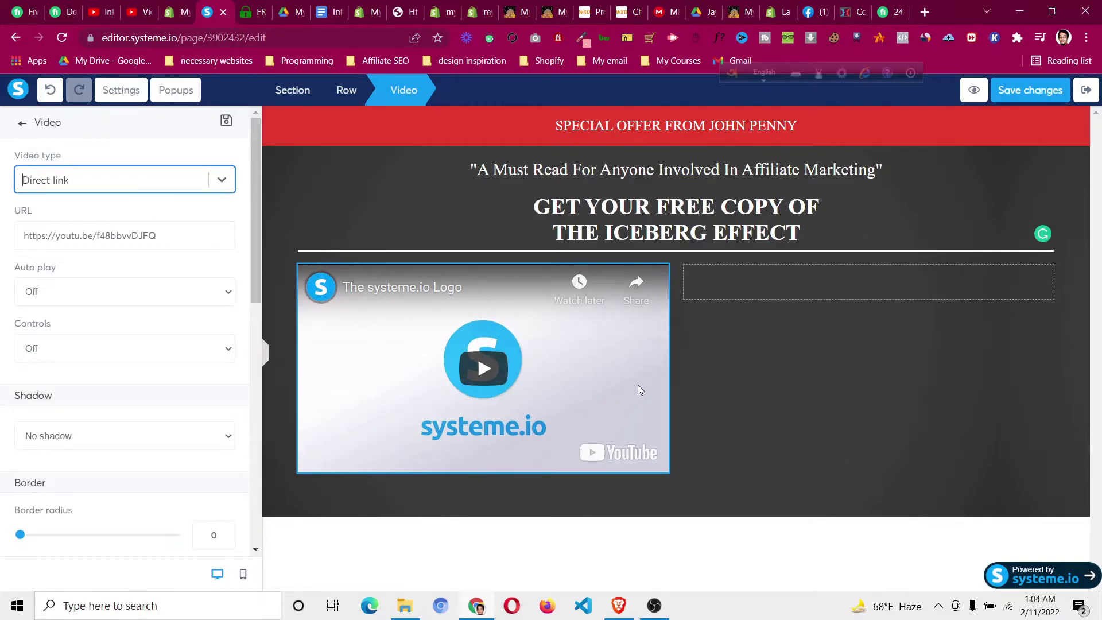
{"action": "key", "text": "ctrl+Tab"}
- Save the book-stack image from the reference offer page as a PNG
{"action": "right_click", "coordinate": [758, 170]}
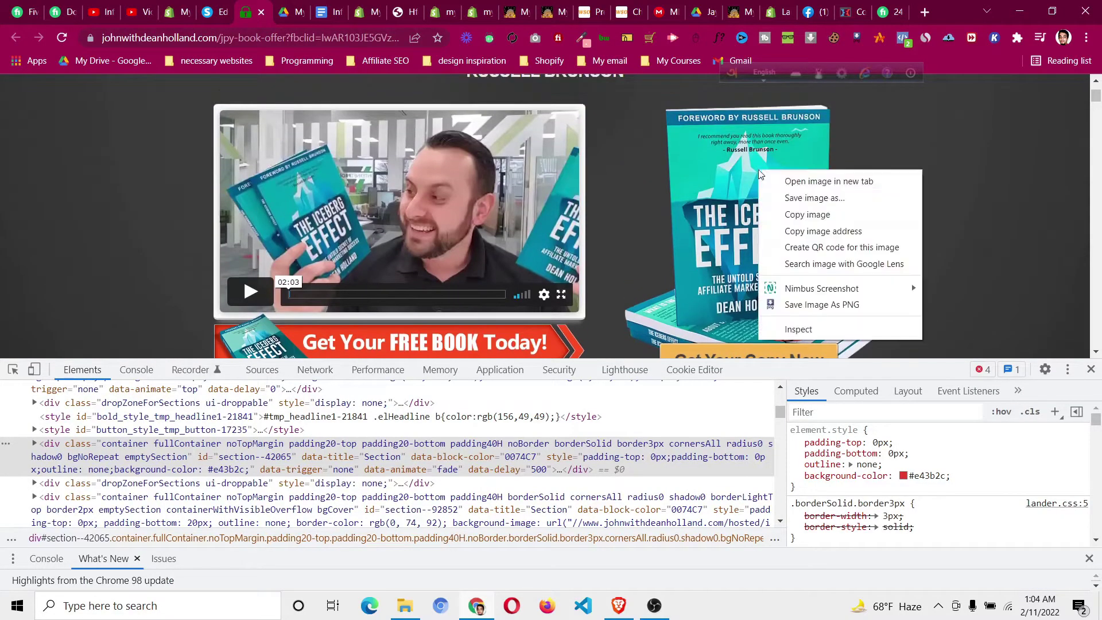
{"action": "left_click", "coordinate": [804, 198]}
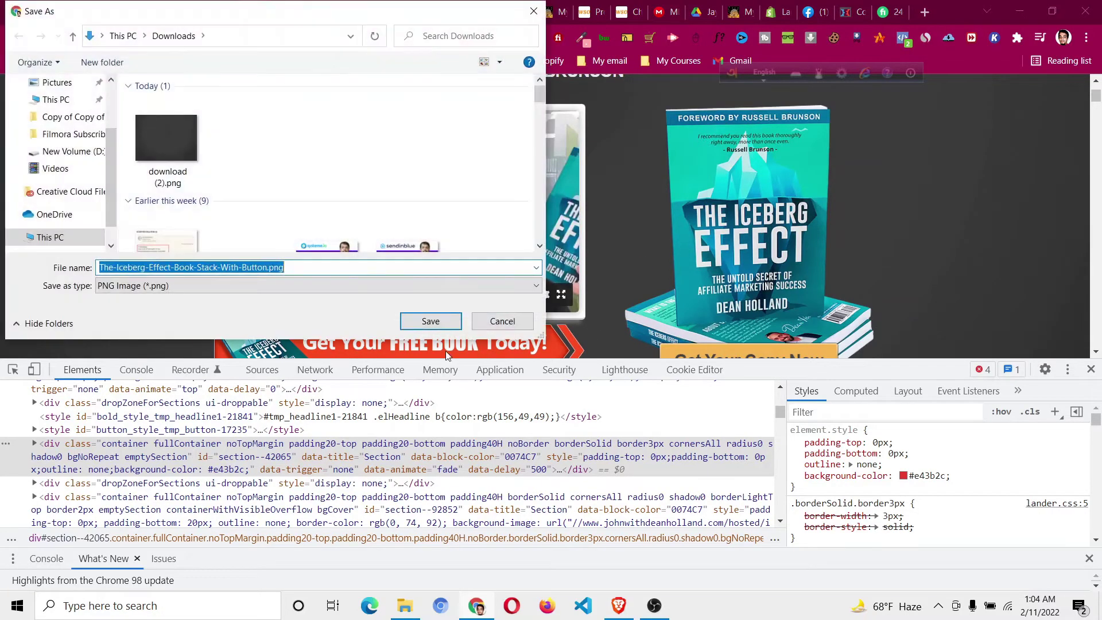
{"action": "left_click", "coordinate": [431, 322]}
{"action": "key", "text": "ctrl+shift+Tab"}
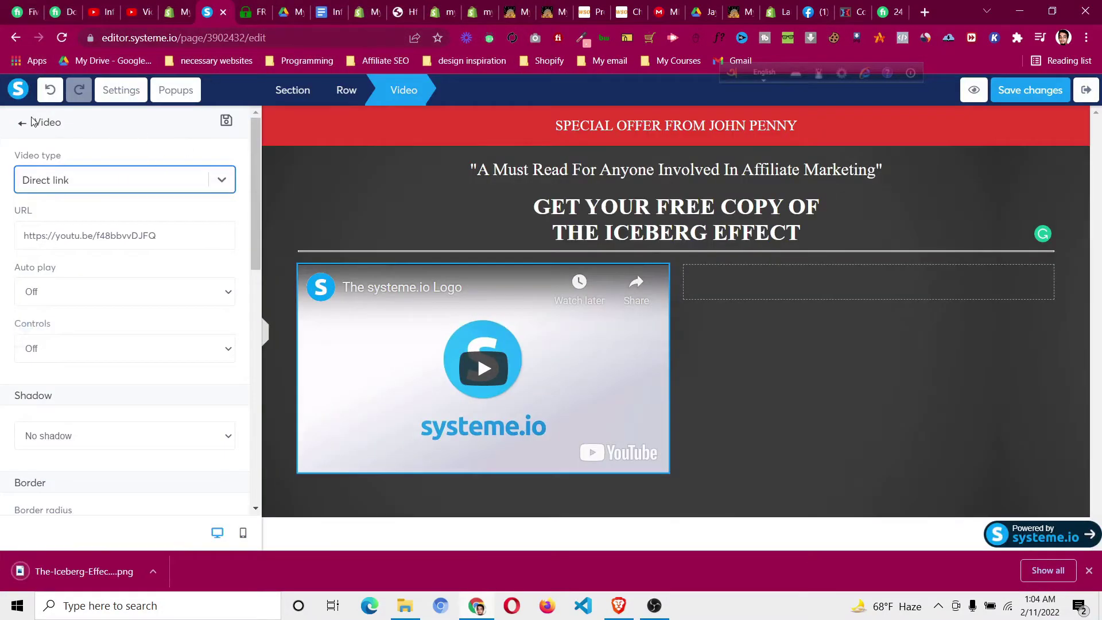
- Place an Image element in the right column using the uploaded Iceberg Effect book-stack PNG
{"action": "left_click", "coordinate": [26, 129]}
{"action": "scroll", "coordinate": [165, 384], "scroll_direction": "down", "scroll_amount": 5}
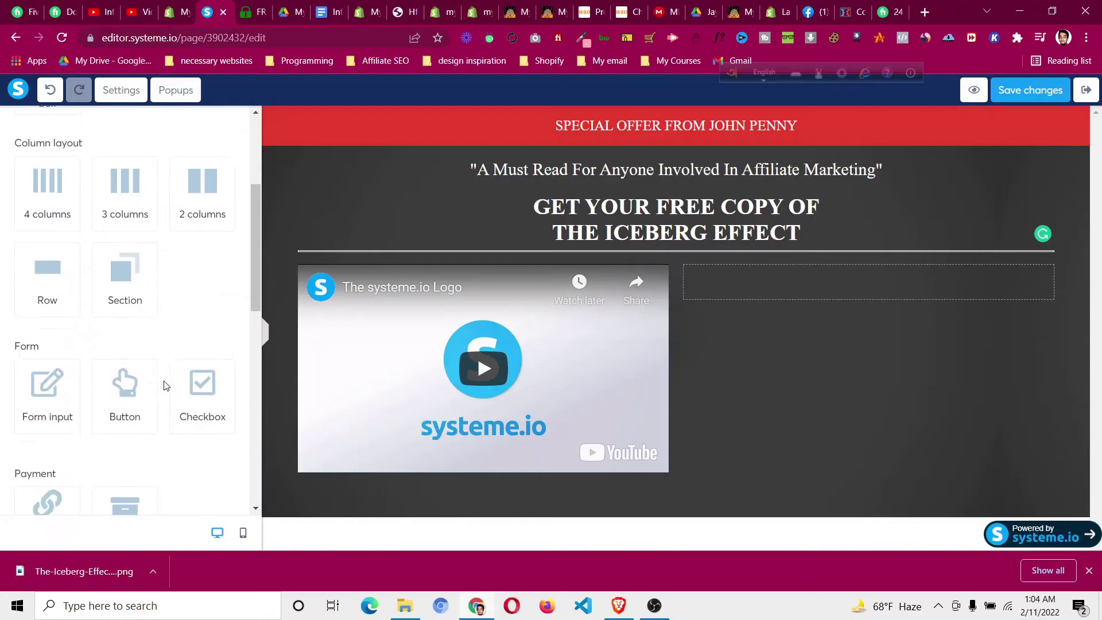
{"action": "scroll", "coordinate": [165, 384], "scroll_direction": "down", "scroll_amount": 3}
{"action": "left_click_drag", "start_coordinate": [56, 339], "coordinate": [794, 286]}
{"action": "left_click", "coordinate": [819, 344]}
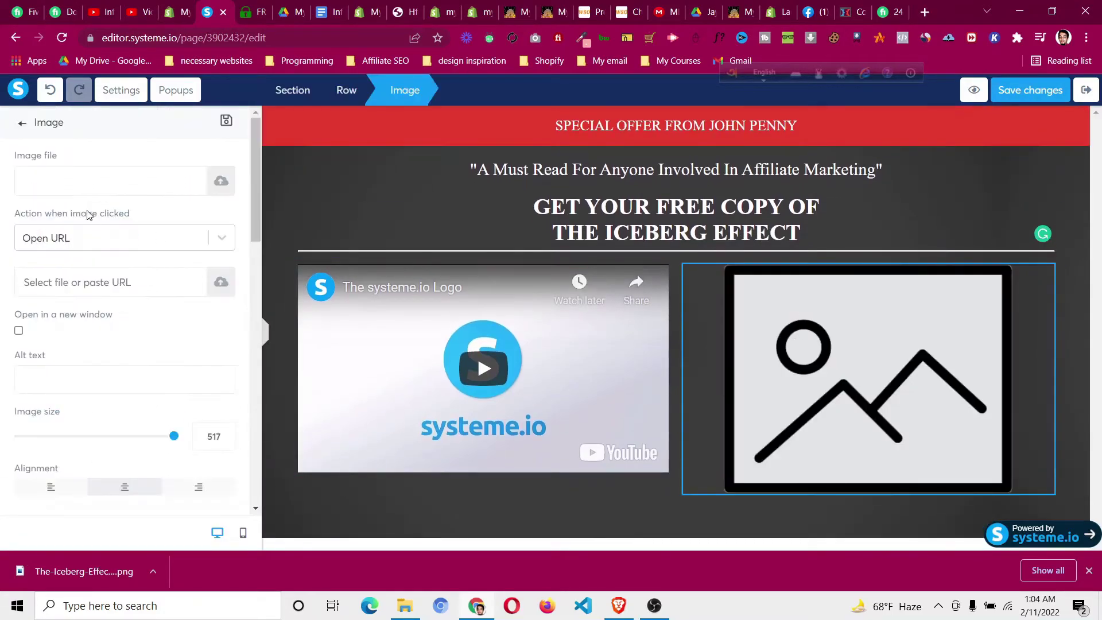
{"action": "left_click", "coordinate": [219, 181]}
{"action": "left_click", "coordinate": [546, 352]}
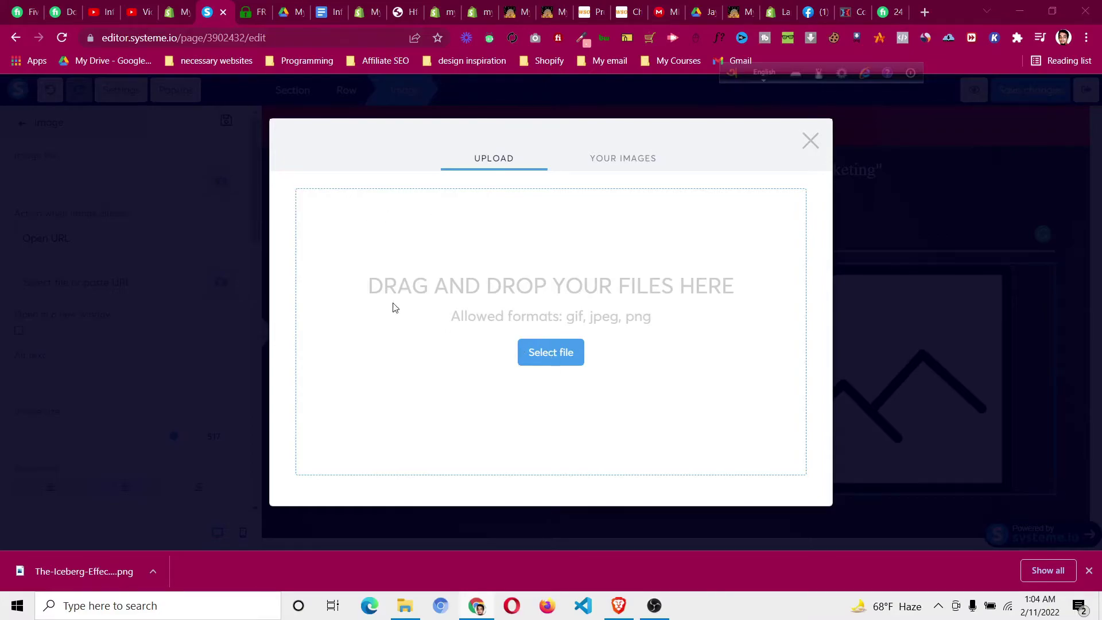
{"action": "left_click", "coordinate": [167, 138]}
{"action": "left_click", "coordinate": [432, 321]}
{"action": "left_click", "coordinate": [780, 504]}
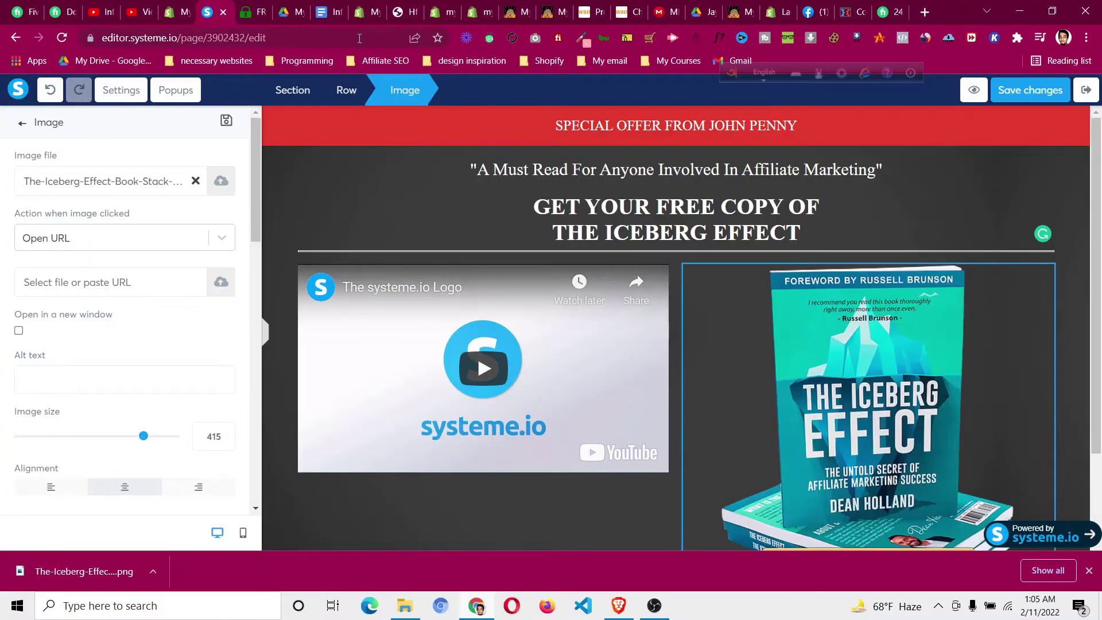
- Compare the row with the original offer page, then save the page changes
{"action": "left_click", "coordinate": [259, 12]}
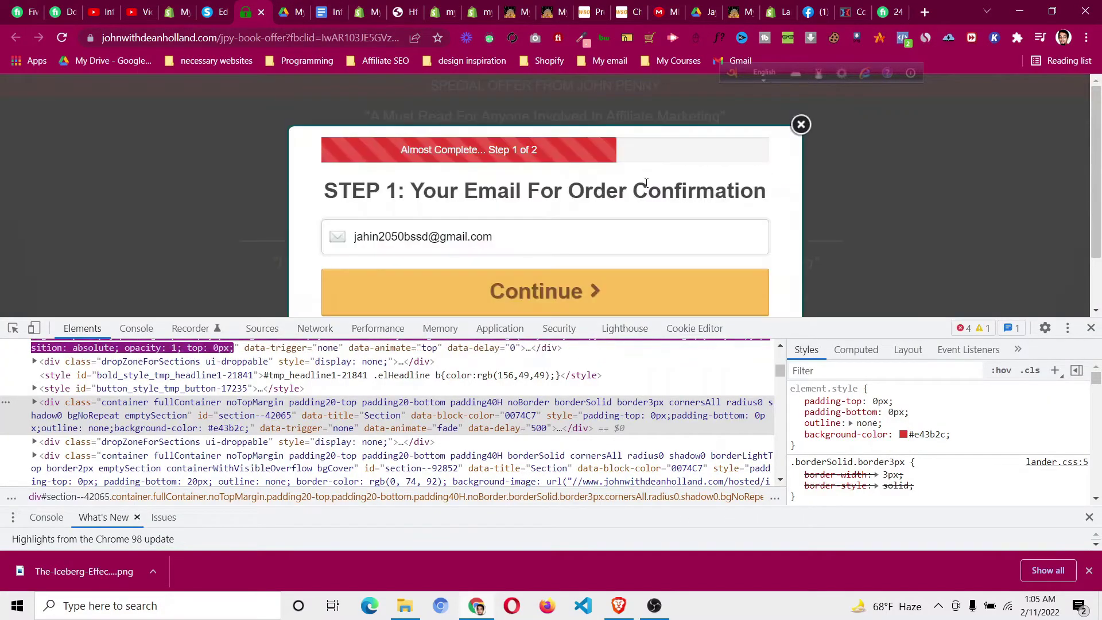
{"action": "left_click", "coordinate": [802, 124]}
{"action": "scroll", "coordinate": [1070, 309], "scroll_direction": "down", "scroll_amount": 5}
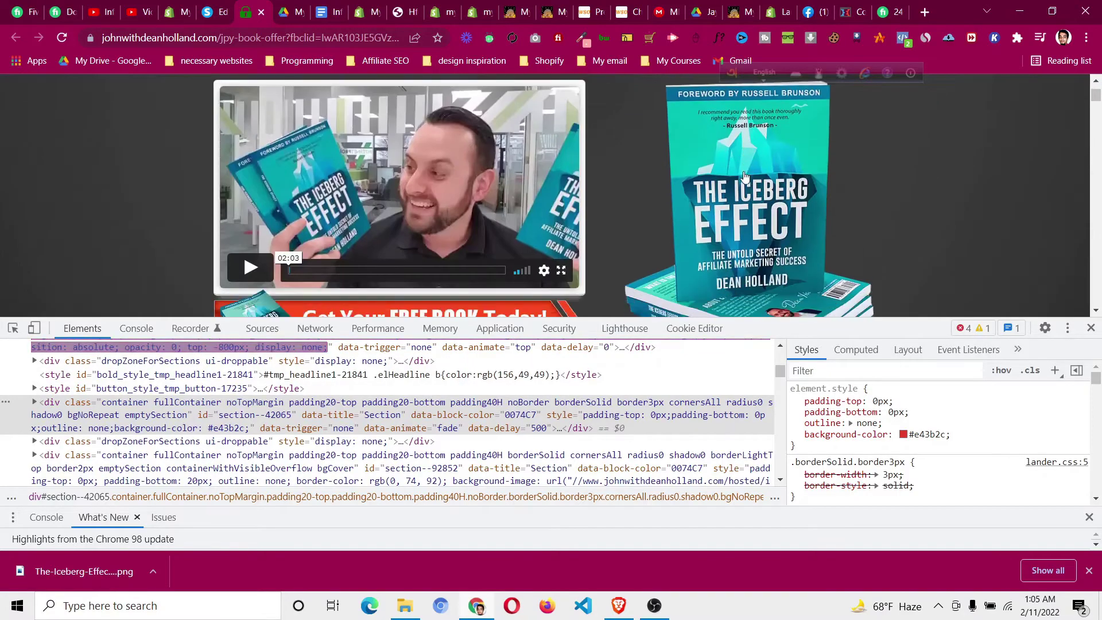
{"action": "left_click", "coordinate": [1092, 328]}
{"action": "scroll", "coordinate": [648, 263], "scroll_direction": "up", "scroll_amount": 5}
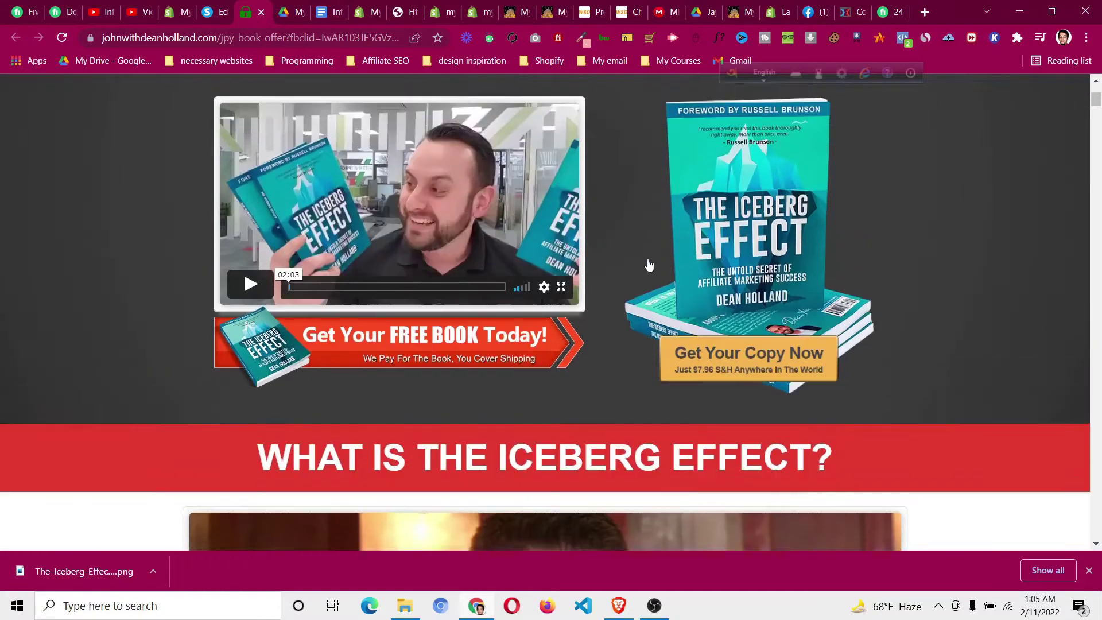
{"action": "left_click", "coordinate": [207, 12]}
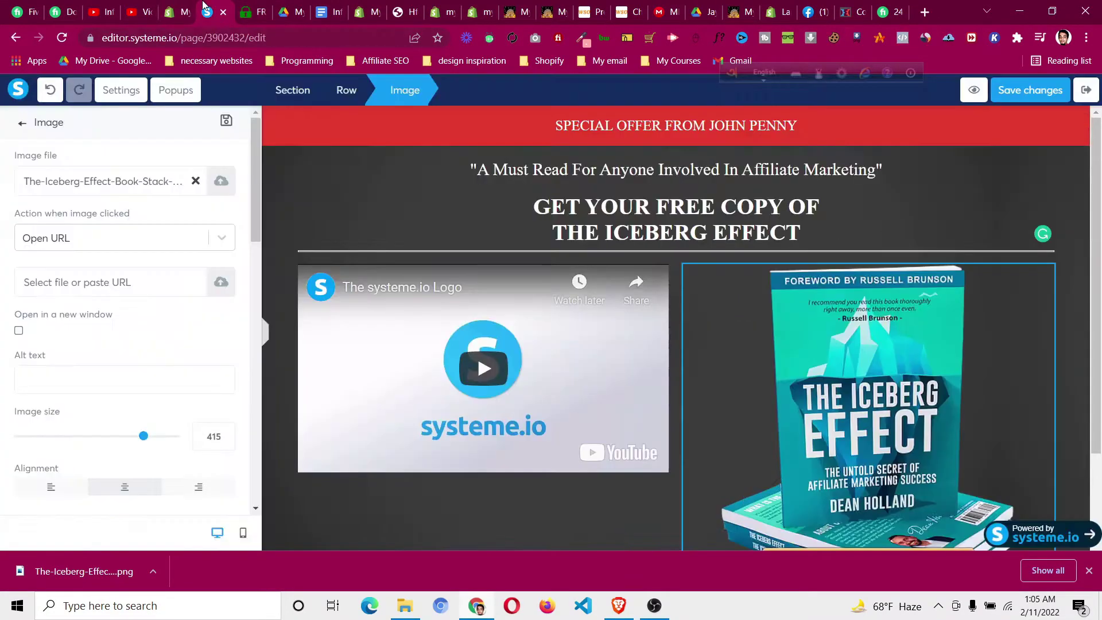
{"action": "left_click", "coordinate": [265, 244]}
{"action": "scroll", "coordinate": [653, 367], "scroll_direction": "down", "scroll_amount": 2}
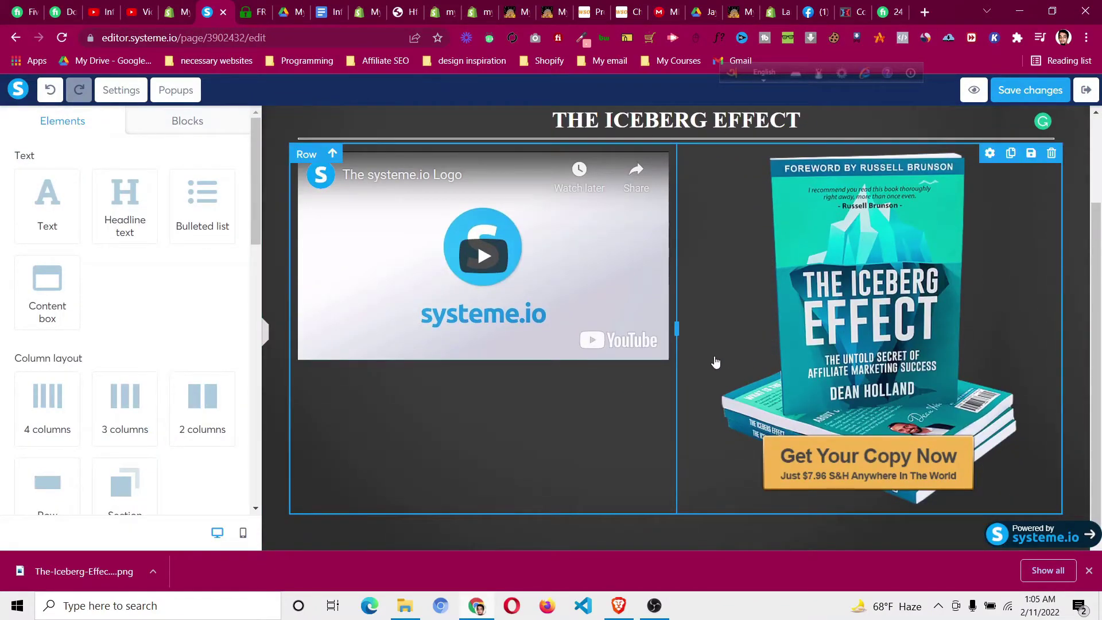
{"action": "scroll", "coordinate": [717, 351], "scroll_direction": "up", "scroll_amount": 2}
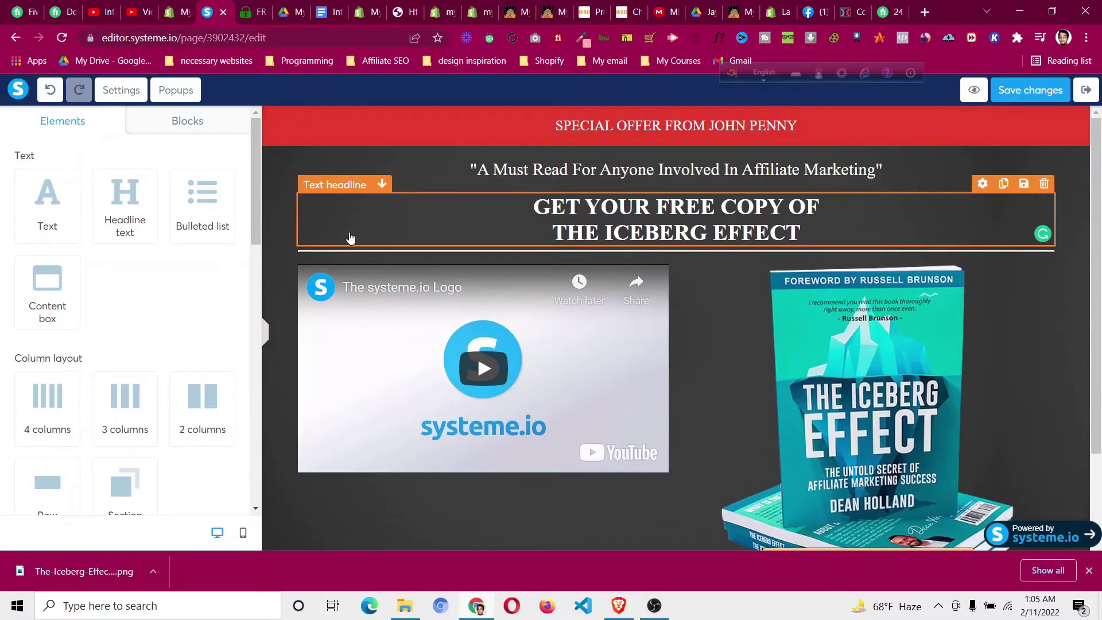
{"action": "left_click", "coordinate": [1036, 92]}
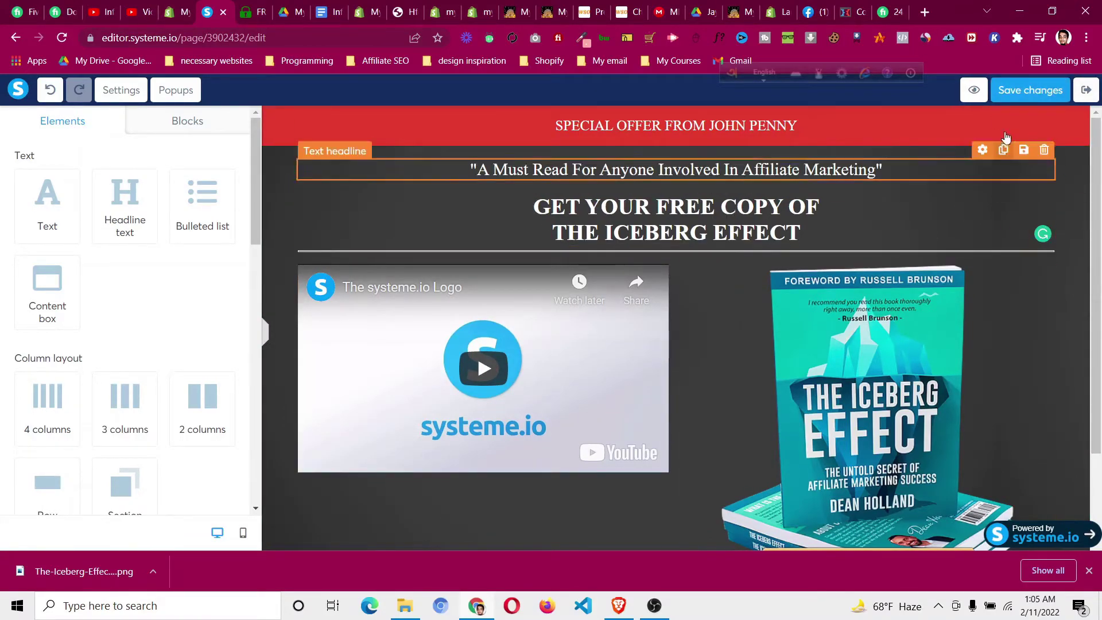
- Preview the Sales Page with its video and book image, checking it against the reference offer page
{"action": "left_click", "coordinate": [973, 90]}
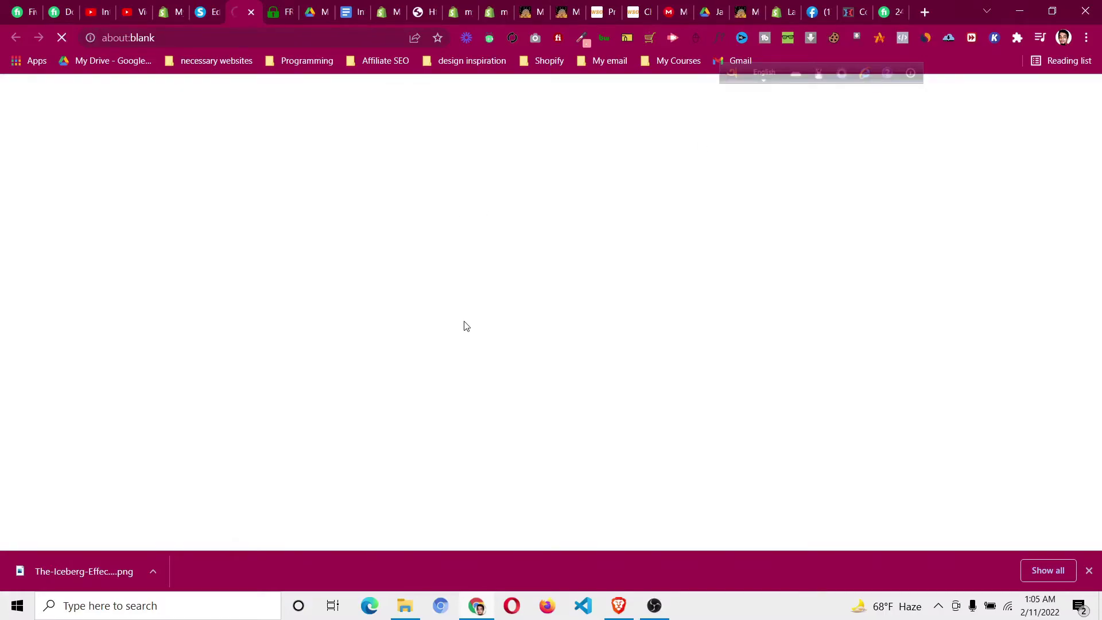
{"action": "scroll", "coordinate": [468, 322], "scroll_direction": "down", "scroll_amount": 2}
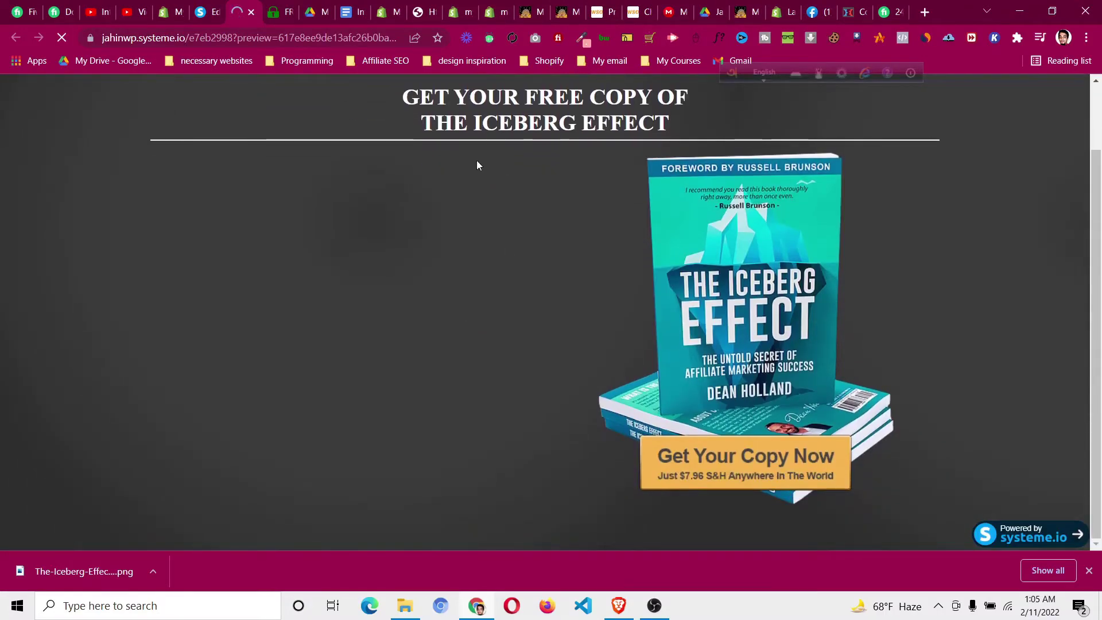
{"action": "scroll", "coordinate": [642, 342], "scroll_direction": "down", "scroll_amount": 2}
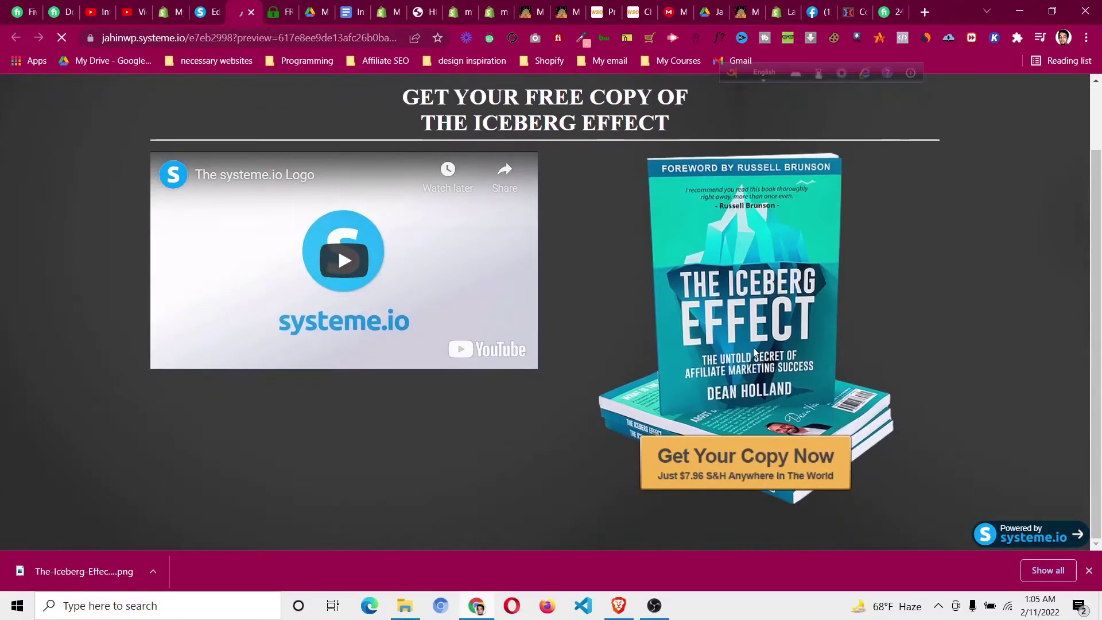
{"action": "scroll", "coordinate": [273, 294], "scroll_direction": "up", "scroll_amount": 2}
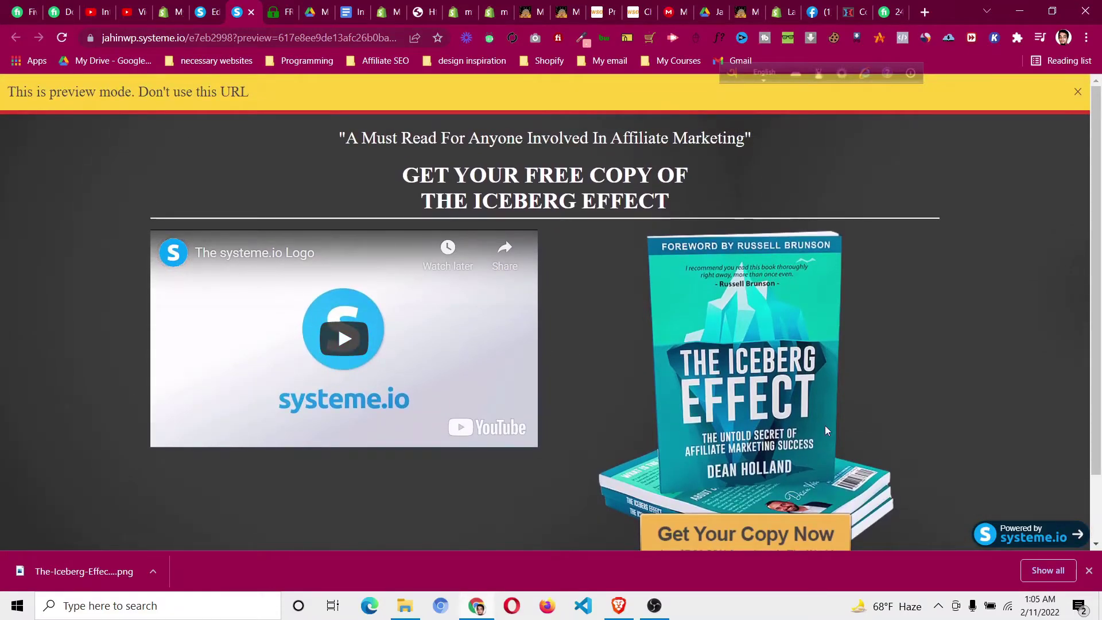
{"action": "left_click", "coordinate": [281, 12]}
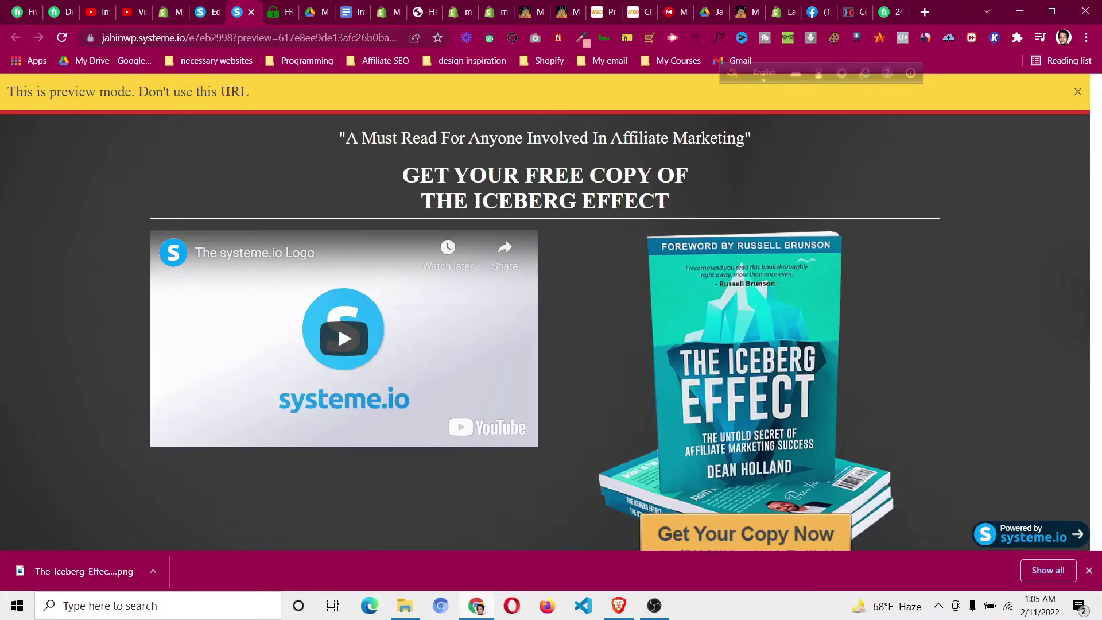
{"action": "left_click", "coordinate": [244, 11]}
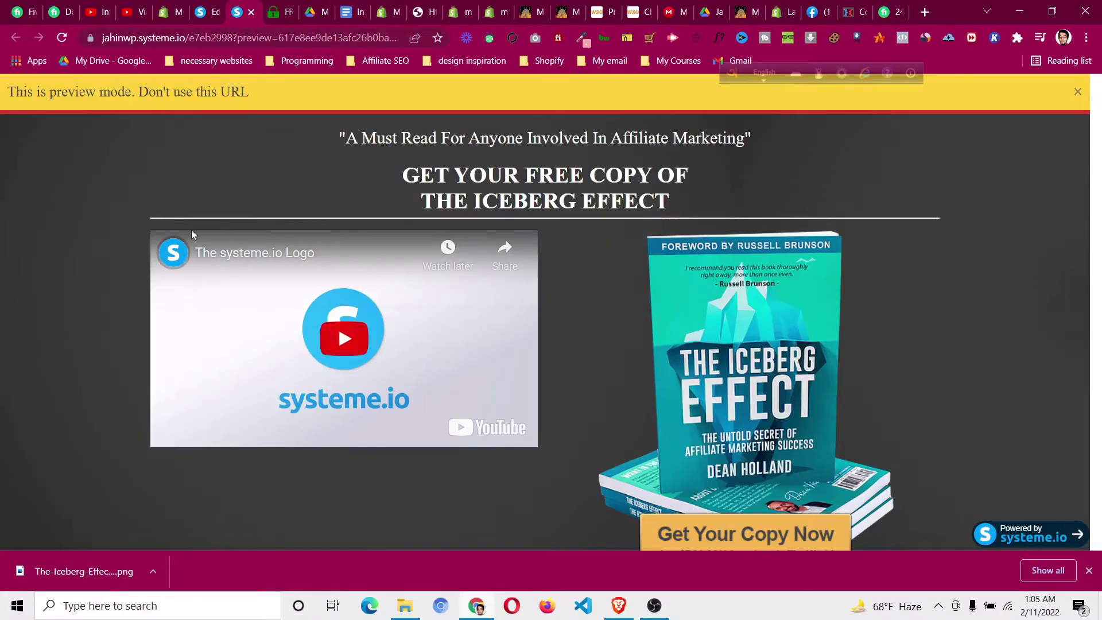
{"action": "left_click", "coordinate": [200, 7]}
- Set the dark section's content width to Medium, save, and view the original offer page
{"action": "left_click", "coordinate": [273, 183]}
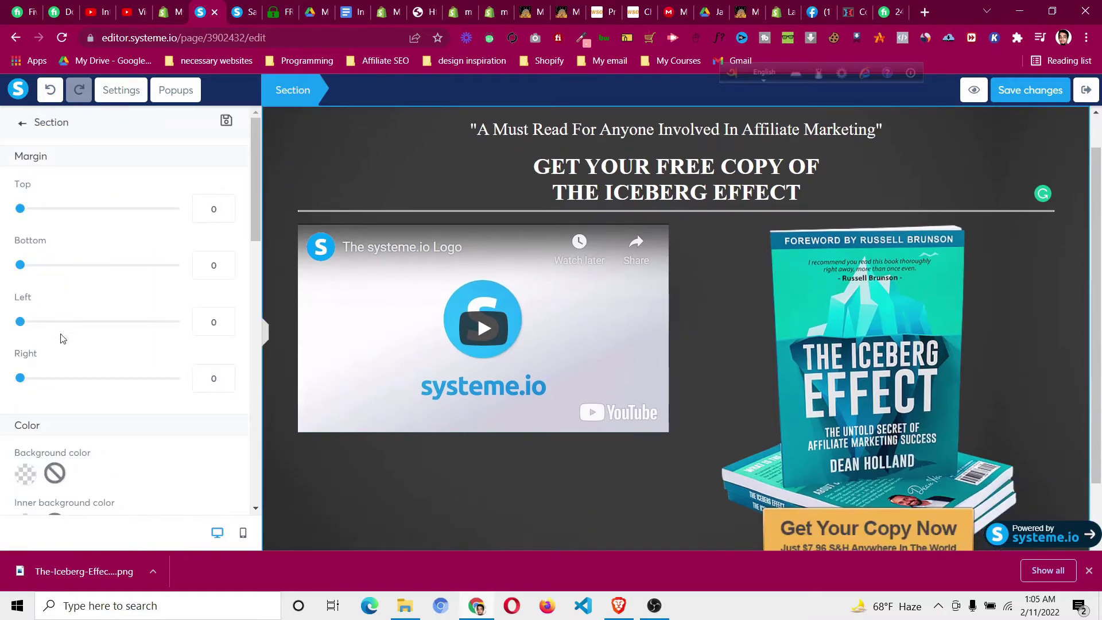
{"action": "scroll", "coordinate": [63, 324], "scroll_direction": "down", "scroll_amount": 6}
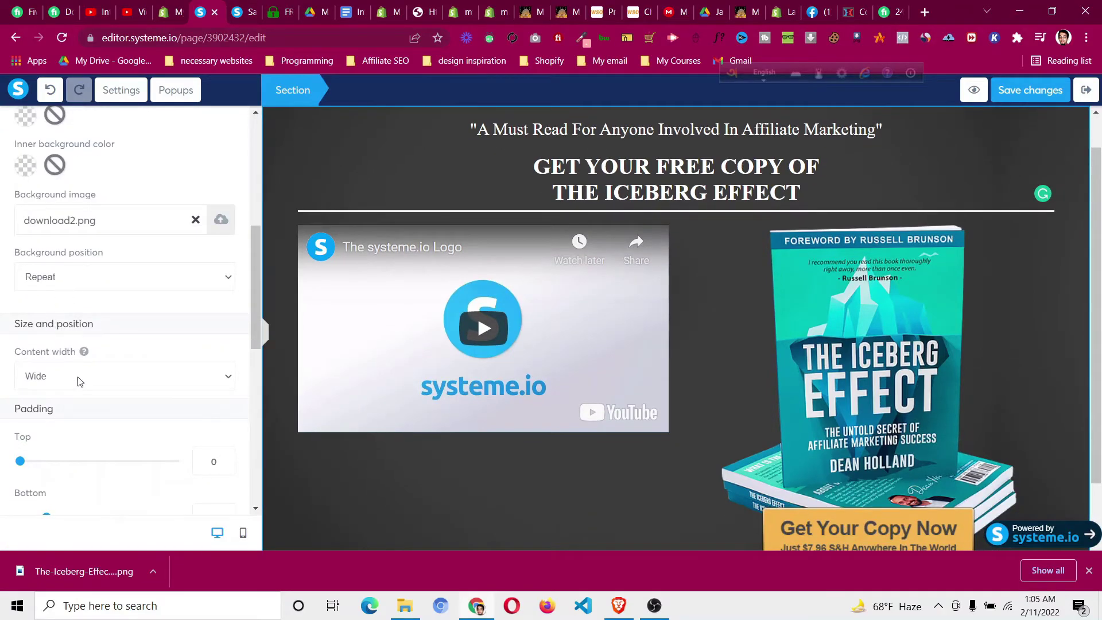
{"action": "left_click", "coordinate": [80, 382]}
{"action": "left_click", "coordinate": [85, 418]}
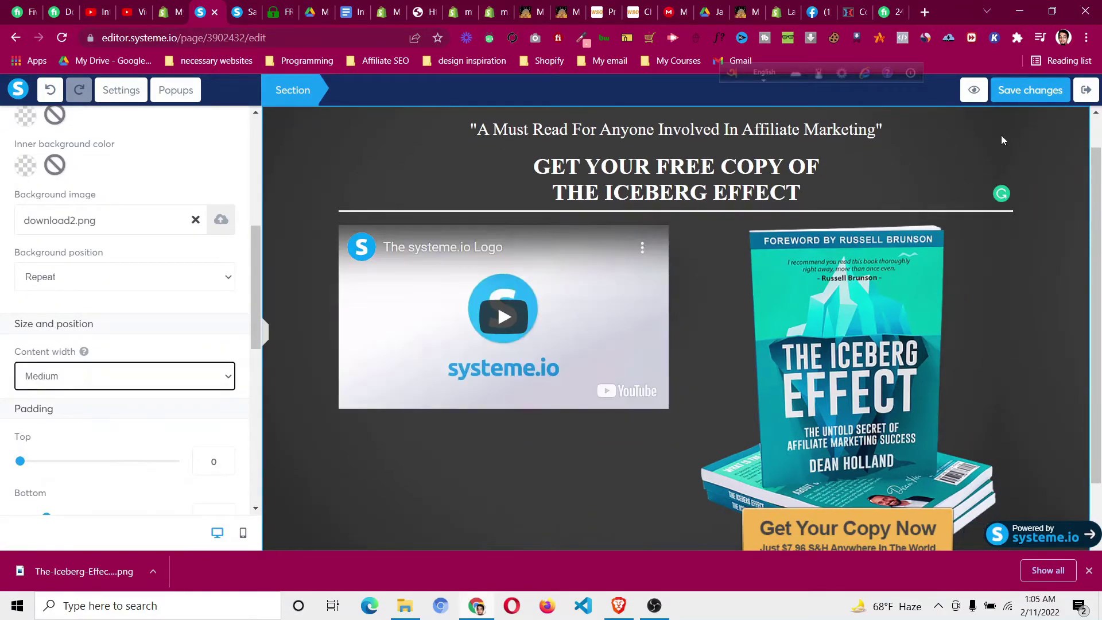
{"action": "left_click", "coordinate": [1026, 101]}
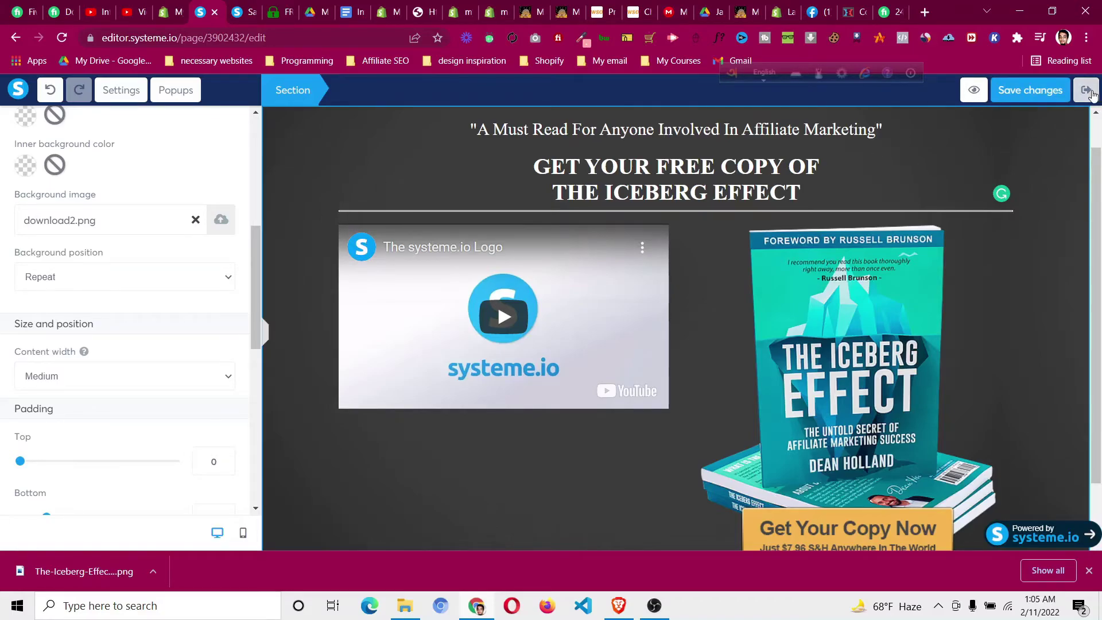
{"action": "left_click", "coordinate": [244, 12]}
{"action": "left_click", "coordinate": [281, 12]}
- Scroll the original Iceberg Effect page down to its disclaimer footer, then go to the preview tab
{"action": "scroll", "coordinate": [623, 217], "scroll_direction": "down", "scroll_amount": 8}
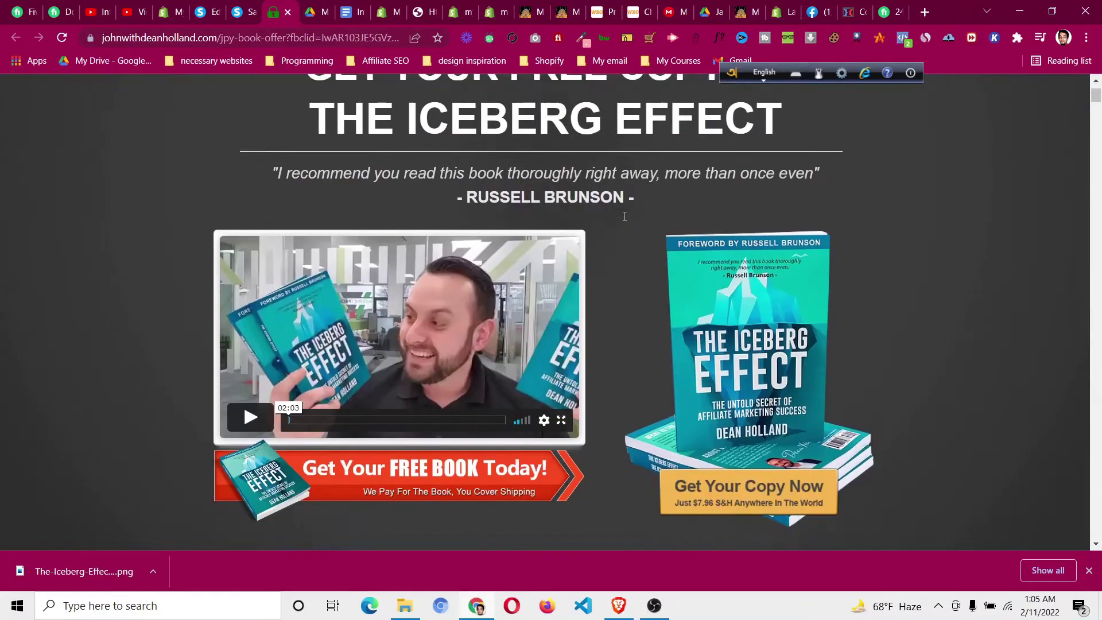
{"action": "scroll", "coordinate": [623, 217], "scroll_direction": "down", "scroll_amount": 6}
{"action": "scroll", "coordinate": [623, 216], "scroll_direction": "down", "scroll_amount": 18}
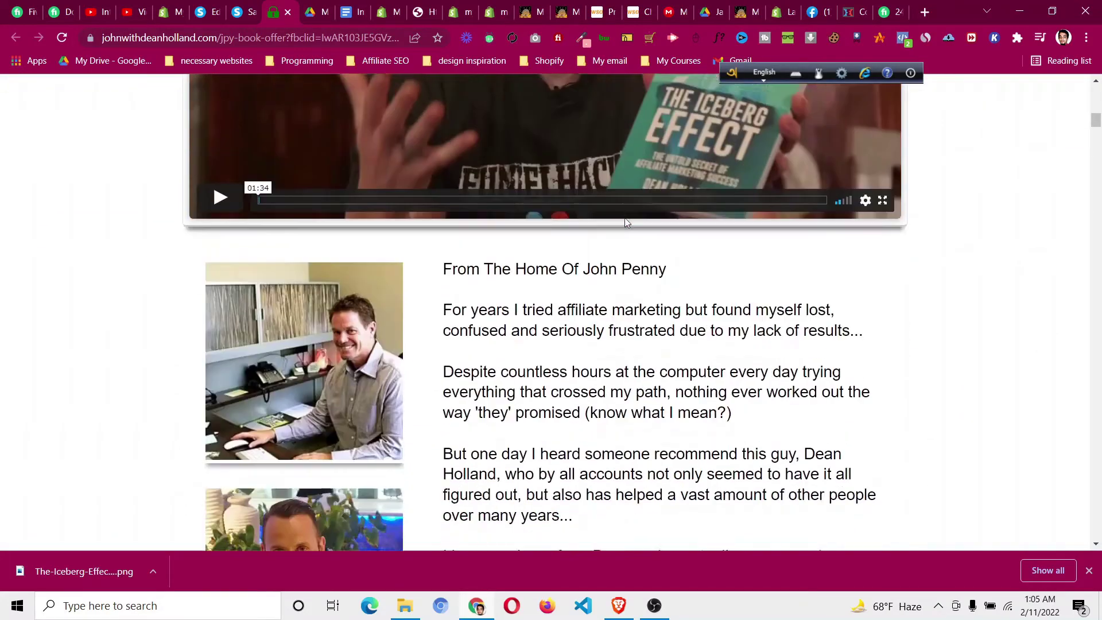
{"action": "scroll", "coordinate": [625, 223], "scroll_direction": "down", "scroll_amount": 19}
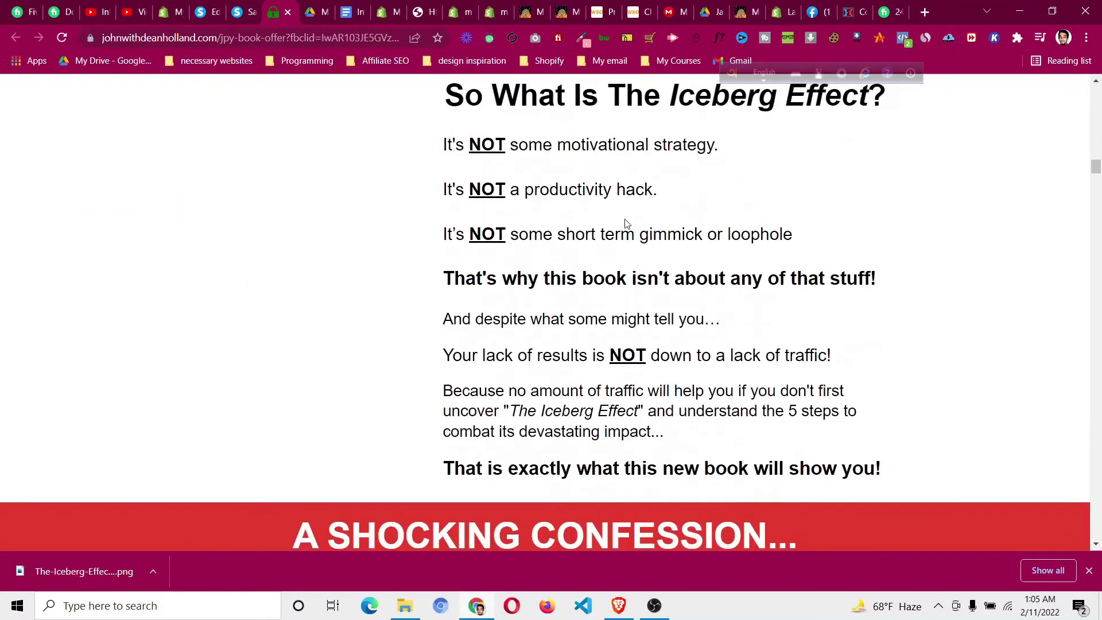
{"action": "scroll", "coordinate": [625, 223], "scroll_direction": "down", "scroll_amount": 20}
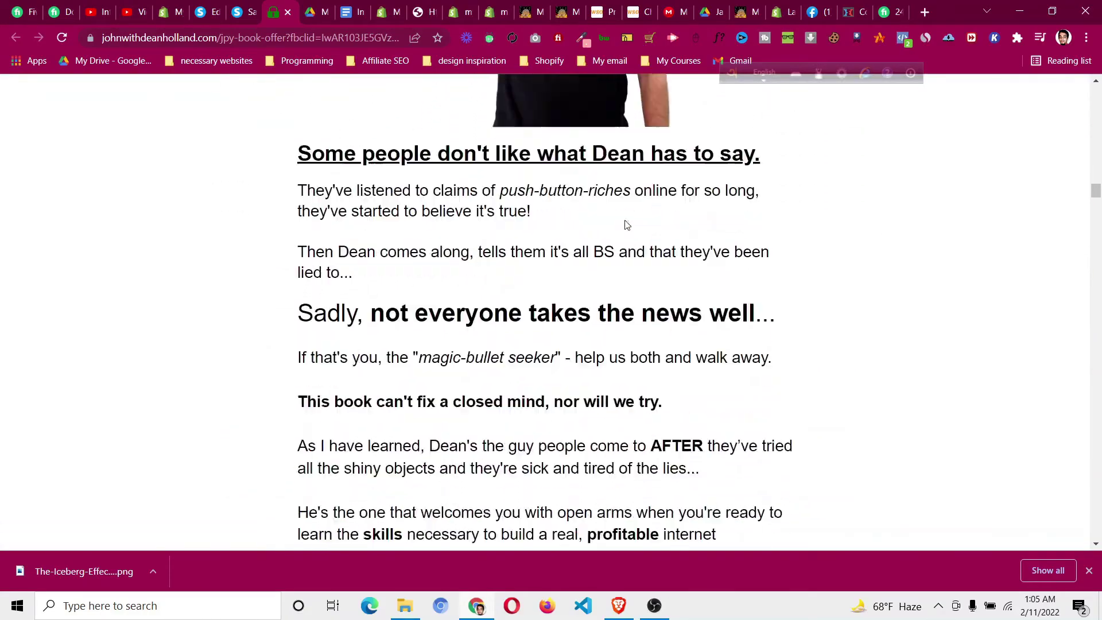
{"action": "scroll", "coordinate": [625, 224], "scroll_direction": "down", "scroll_amount": 20}
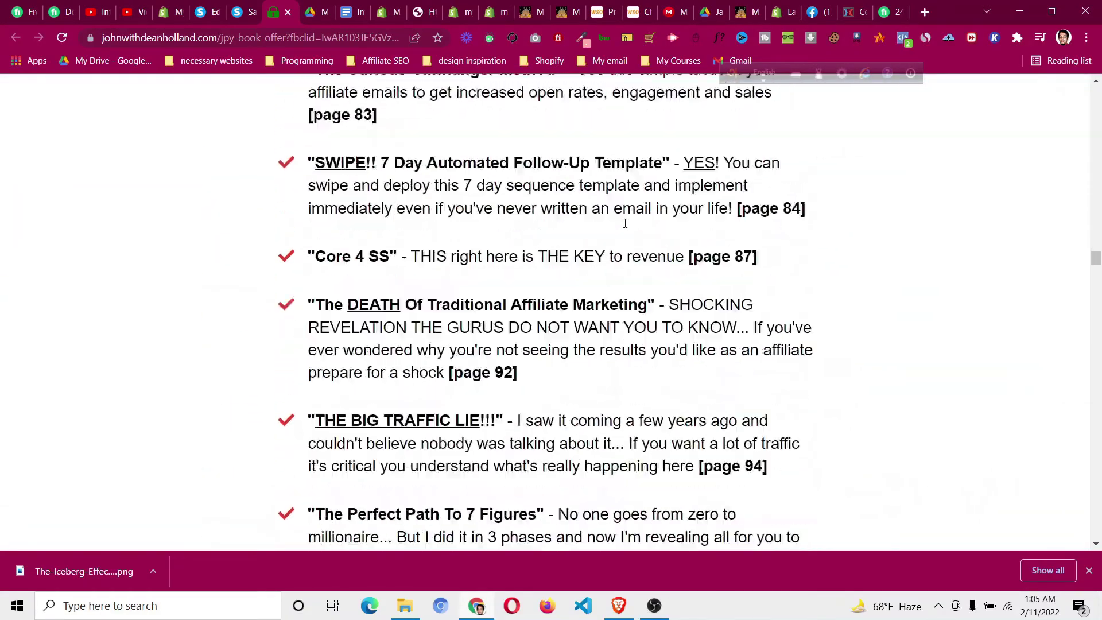
{"action": "scroll", "coordinate": [624, 245], "scroll_direction": "down", "scroll_amount": 15}
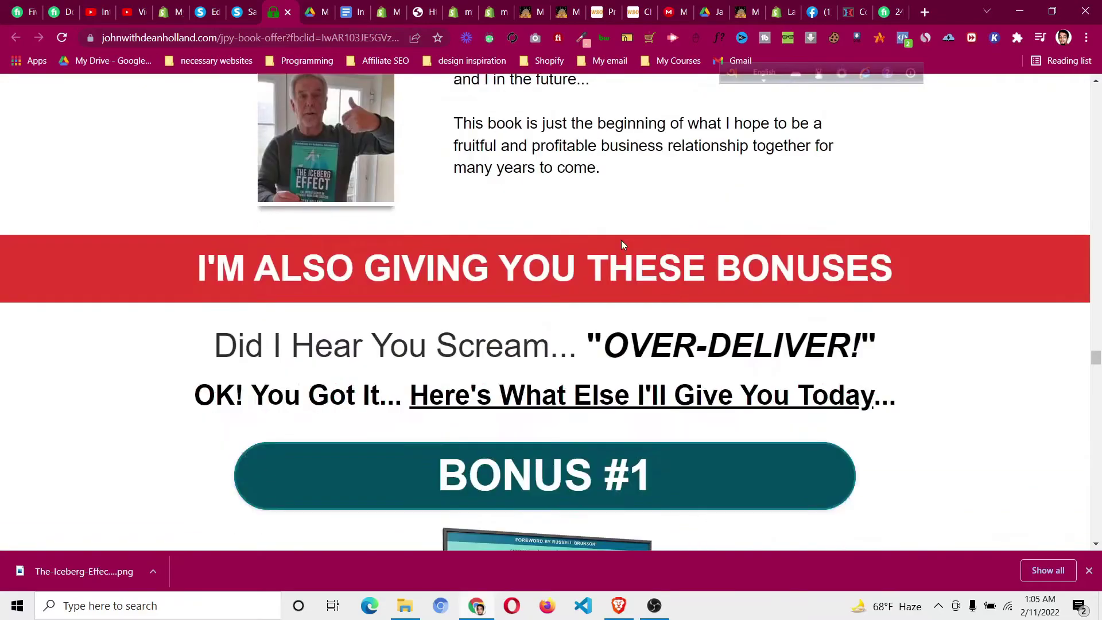
{"action": "scroll", "coordinate": [621, 243], "scroll_direction": "down", "scroll_amount": 20}
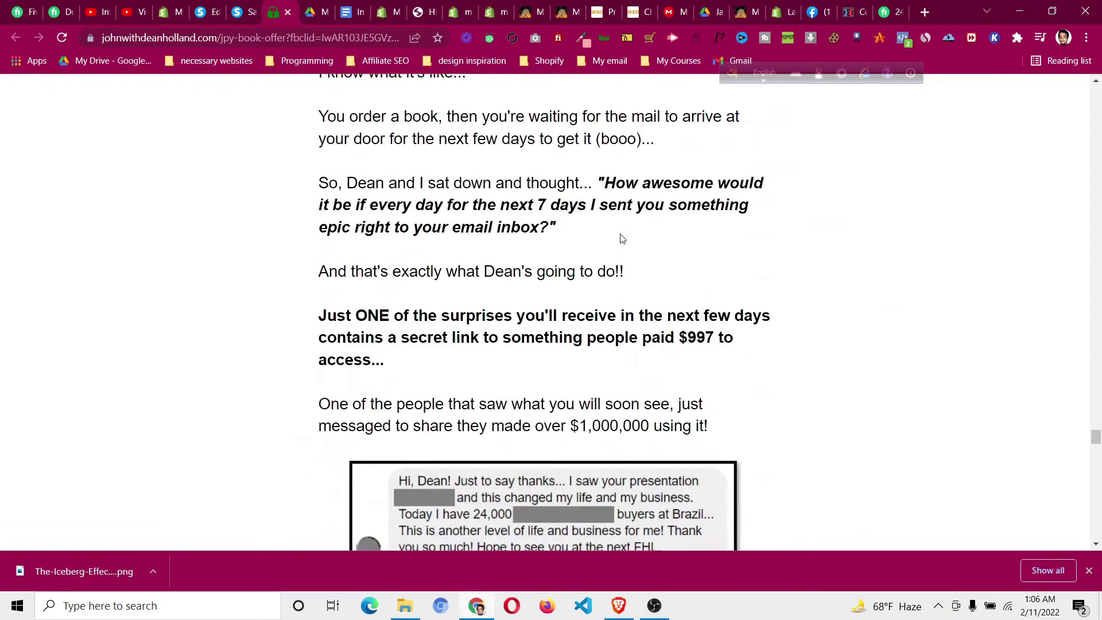
{"action": "scroll", "coordinate": [622, 235], "scroll_direction": "down", "scroll_amount": 20}
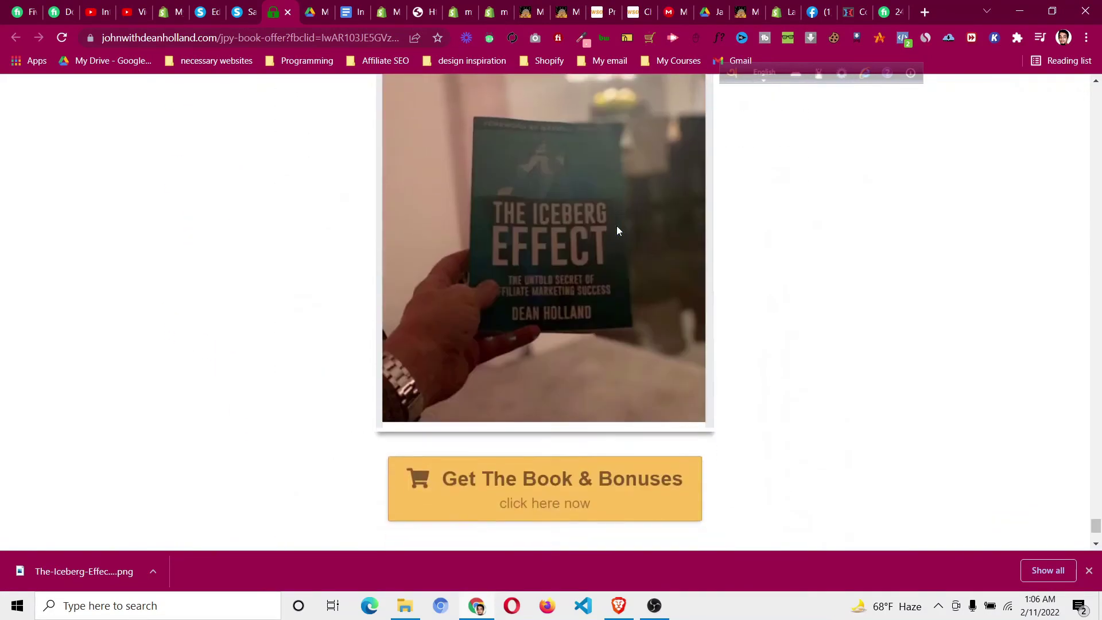
{"action": "scroll", "coordinate": [617, 230], "scroll_direction": "down", "scroll_amount": 3}
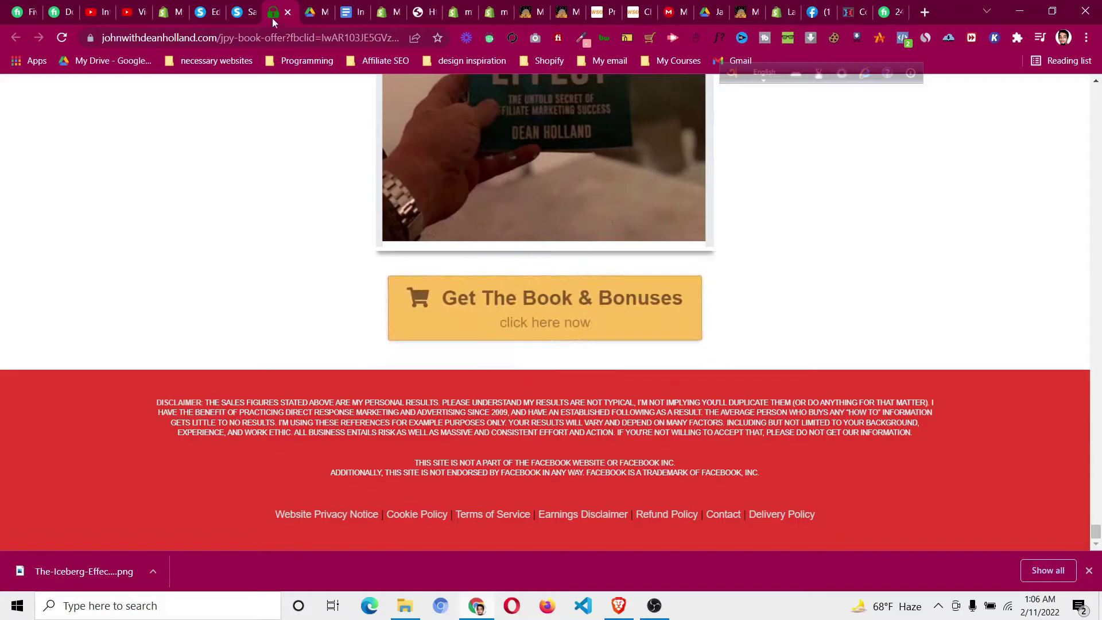
{"action": "left_click", "coordinate": [245, 12]}
- Exit the editor and give the Order Form step the 'This offer will expire in' countdown template
{"action": "left_click", "coordinate": [209, 6]}
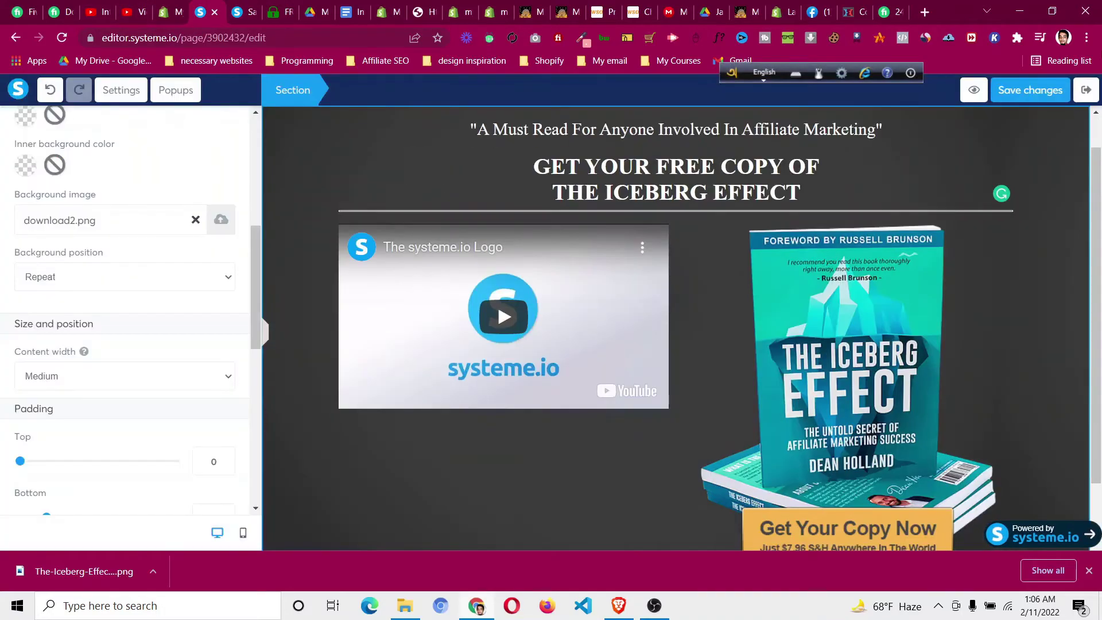
{"action": "left_click", "coordinate": [1083, 90]}
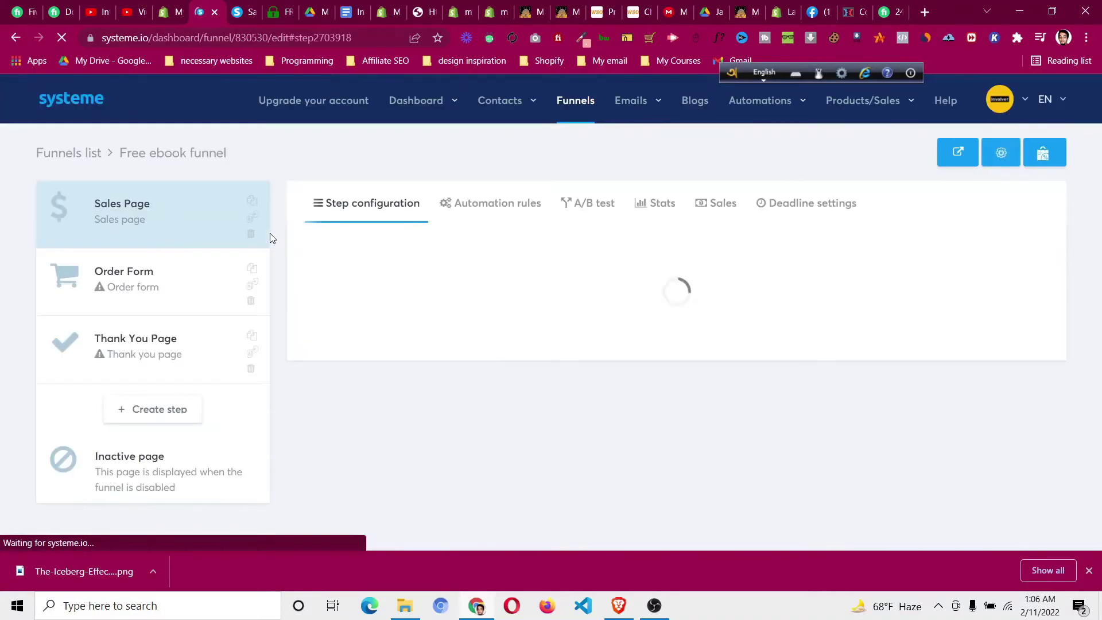
{"action": "left_click", "coordinate": [165, 285]}
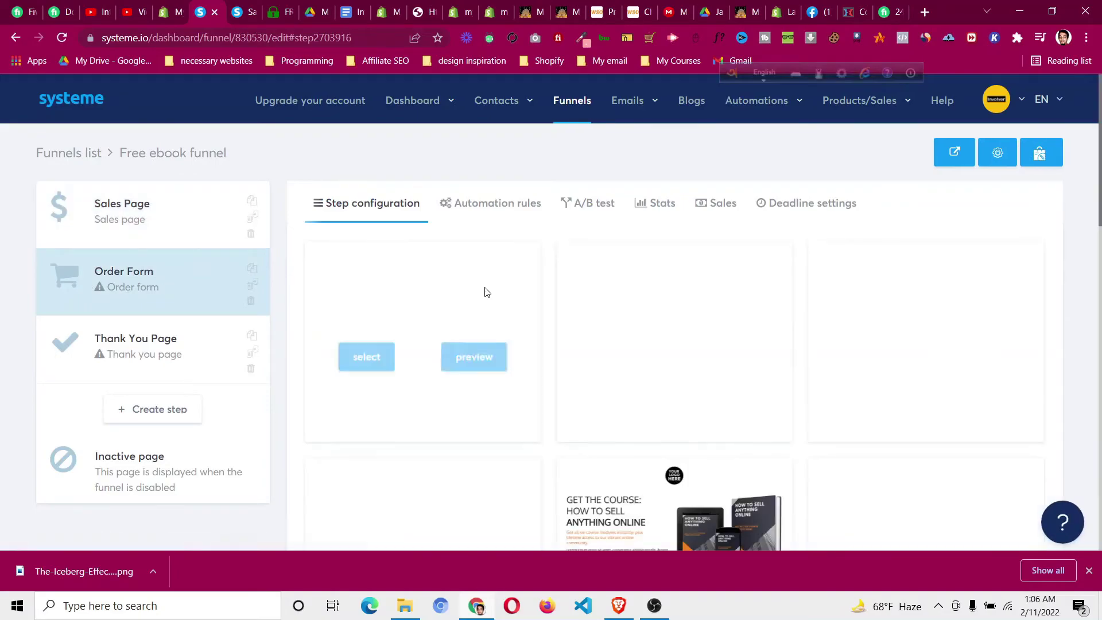
{"action": "mouse_move", "coordinate": [742, 264]}
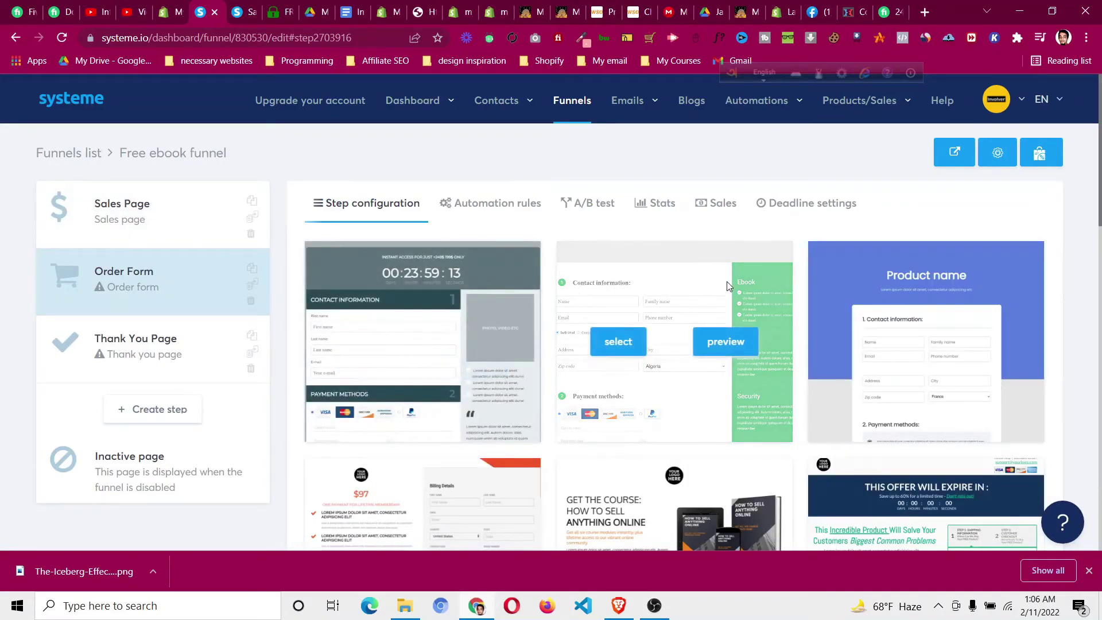
{"action": "scroll", "coordinate": [726, 286], "scroll_direction": "down", "scroll_amount": 4}
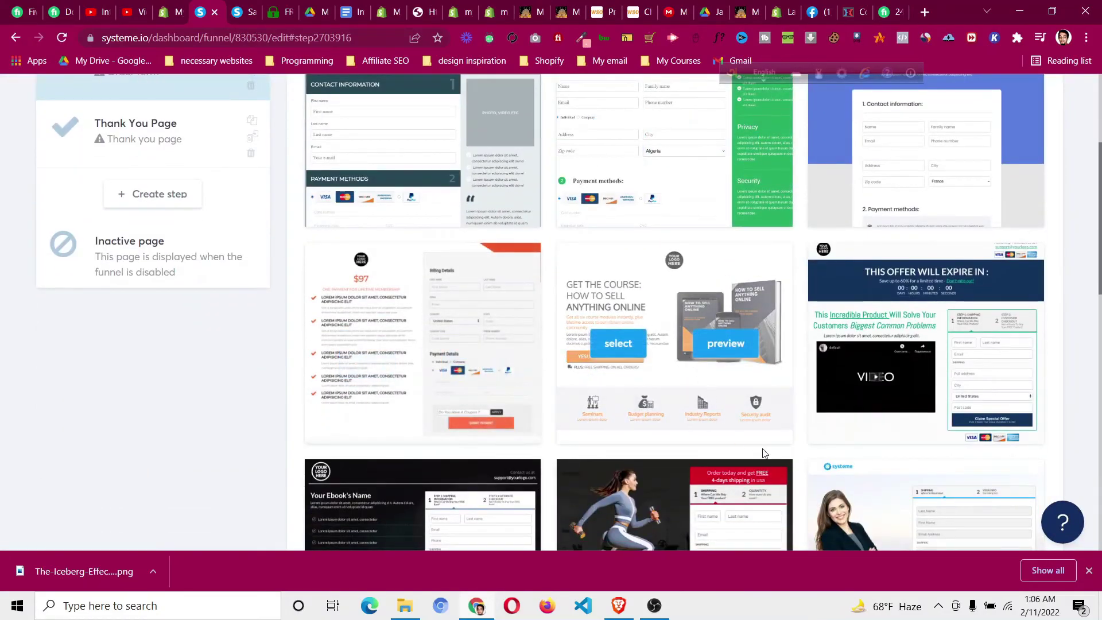
{"action": "scroll", "coordinate": [780, 430], "scroll_direction": "down", "scroll_amount": 4}
{"action": "scroll", "coordinate": [890, 299], "scroll_direction": "up", "scroll_amount": 1}
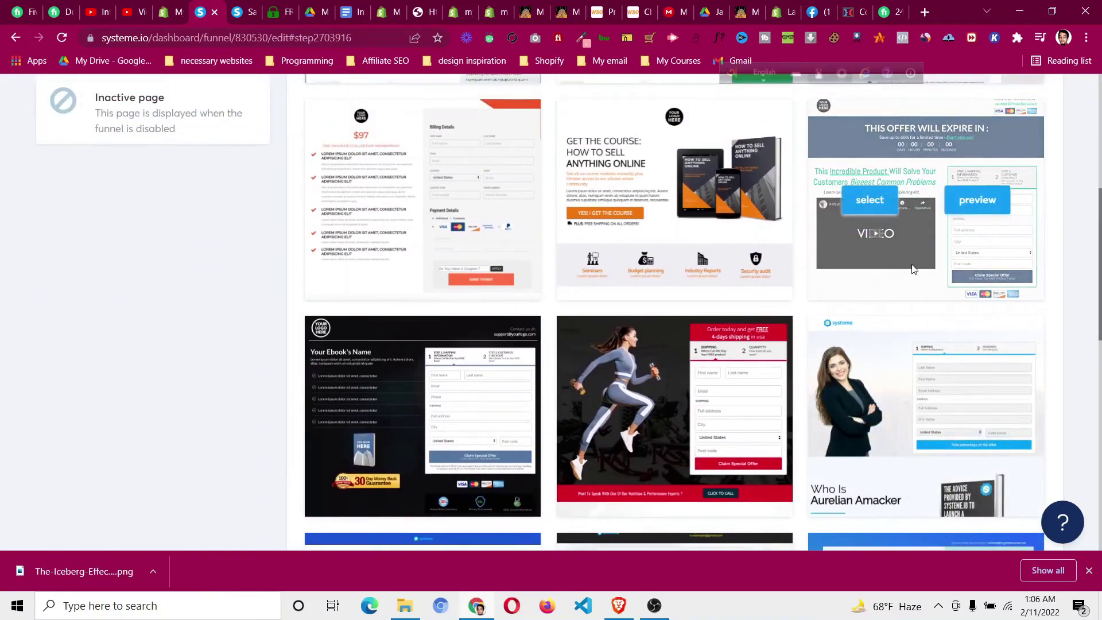
{"action": "scroll", "coordinate": [401, 229], "scroll_direction": "up", "scroll_amount": 2}
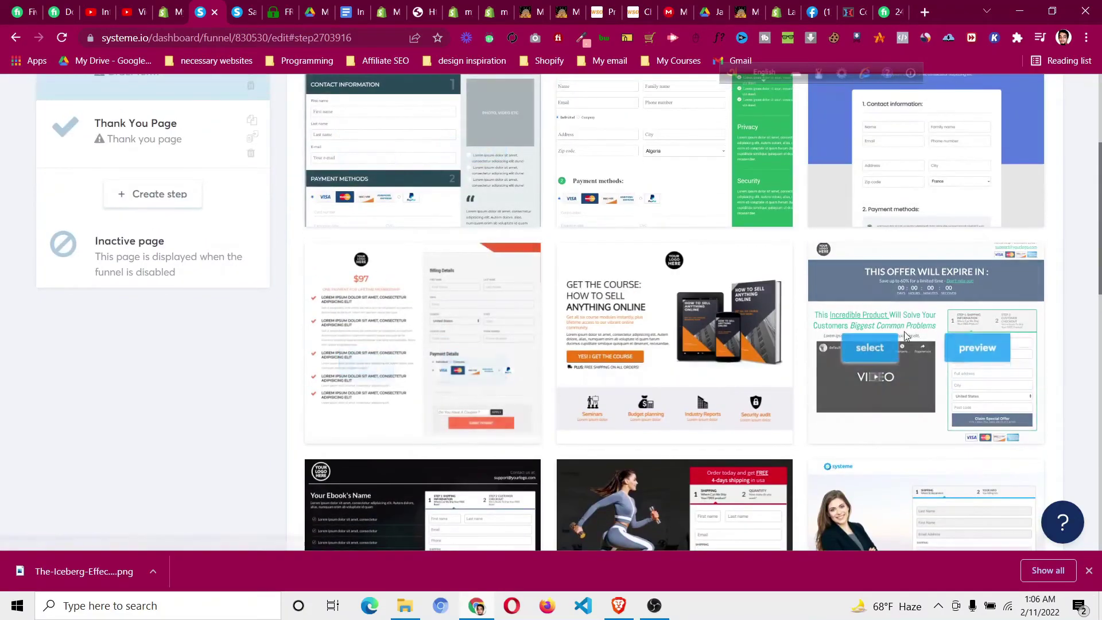
{"action": "left_click", "coordinate": [867, 344]}
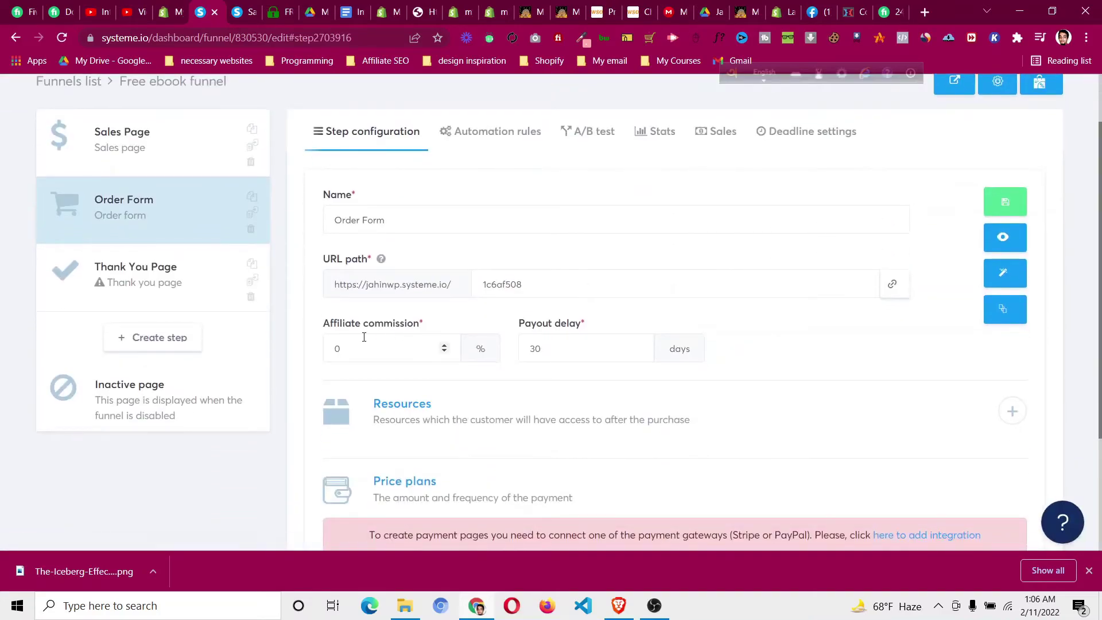
- Save the Order Form step and bring up the Thank You Page step's template gallery
{"action": "scroll", "coordinate": [387, 343], "scroll_direction": "down", "scroll_amount": 1}
{"action": "scroll", "coordinate": [403, 332], "scroll_direction": "up", "scroll_amount": 2}
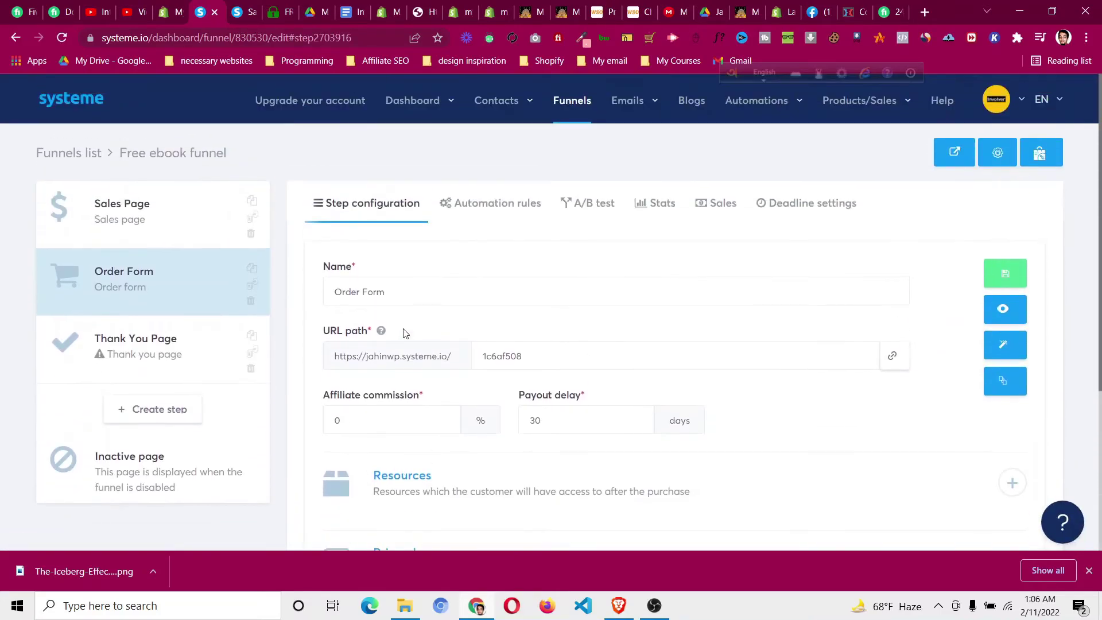
{"action": "left_click", "coordinate": [1015, 275]}
{"action": "mouse_move", "coordinate": [890, 101]}
{"action": "left_click", "coordinate": [184, 354]}
{"action": "mouse_move", "coordinate": [711, 290]}
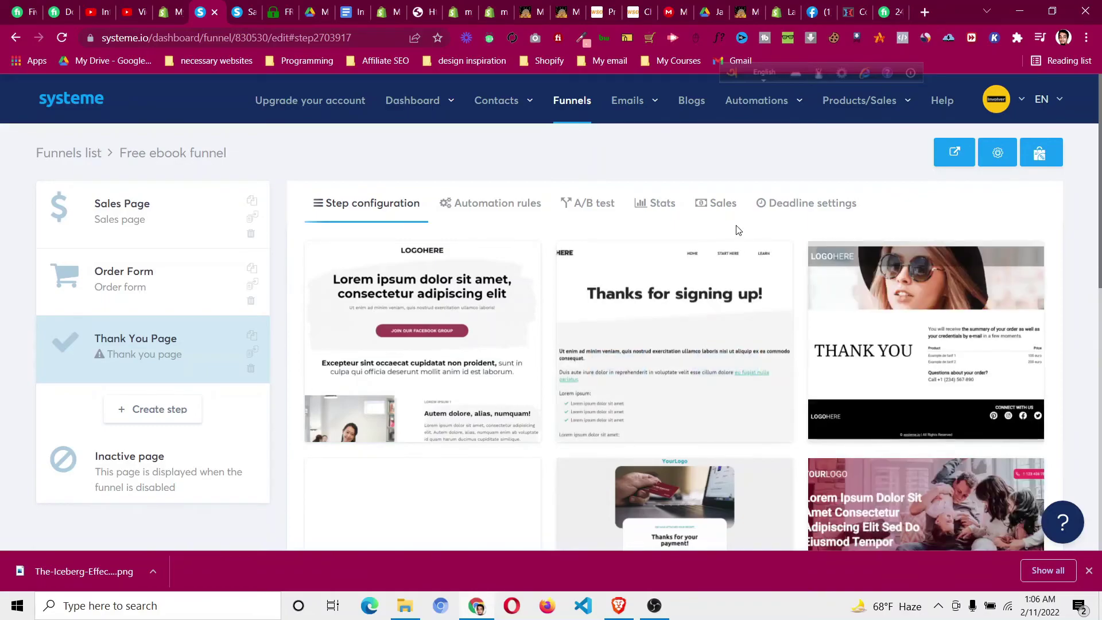
- Apply and save the thumbs-up template on the Thank You Page, then view the offer page
{"action": "scroll", "coordinate": [735, 230], "scroll_direction": "down", "scroll_amount": 4}
{"action": "scroll", "coordinate": [736, 230], "scroll_direction": "down", "scroll_amount": 6}
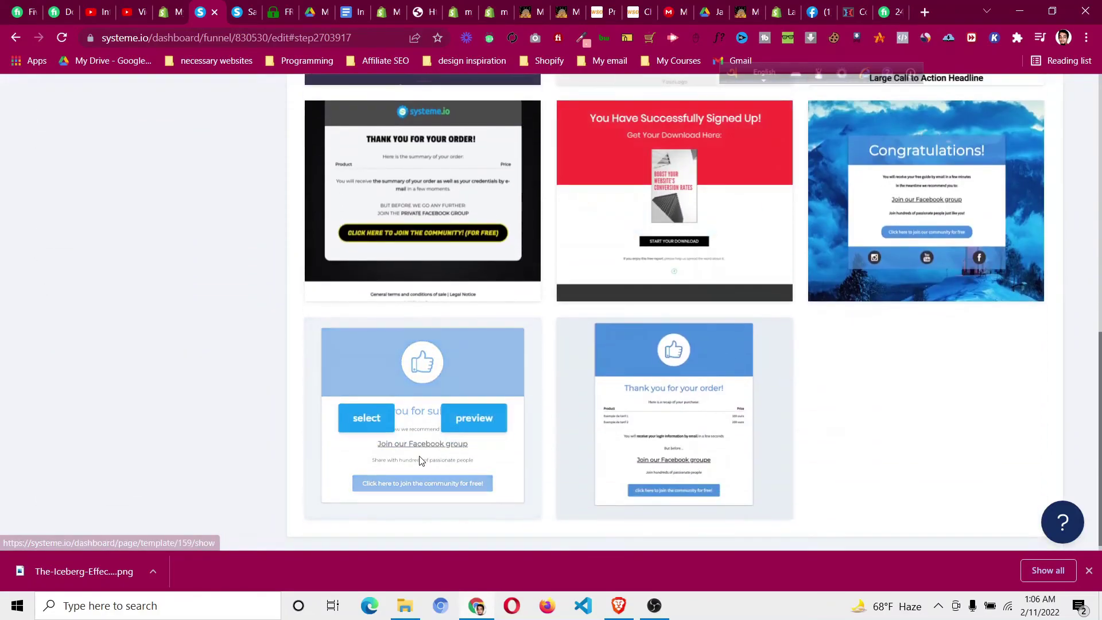
{"action": "mouse_move", "coordinate": [583, 422]}
{"action": "left_click", "coordinate": [388, 423]}
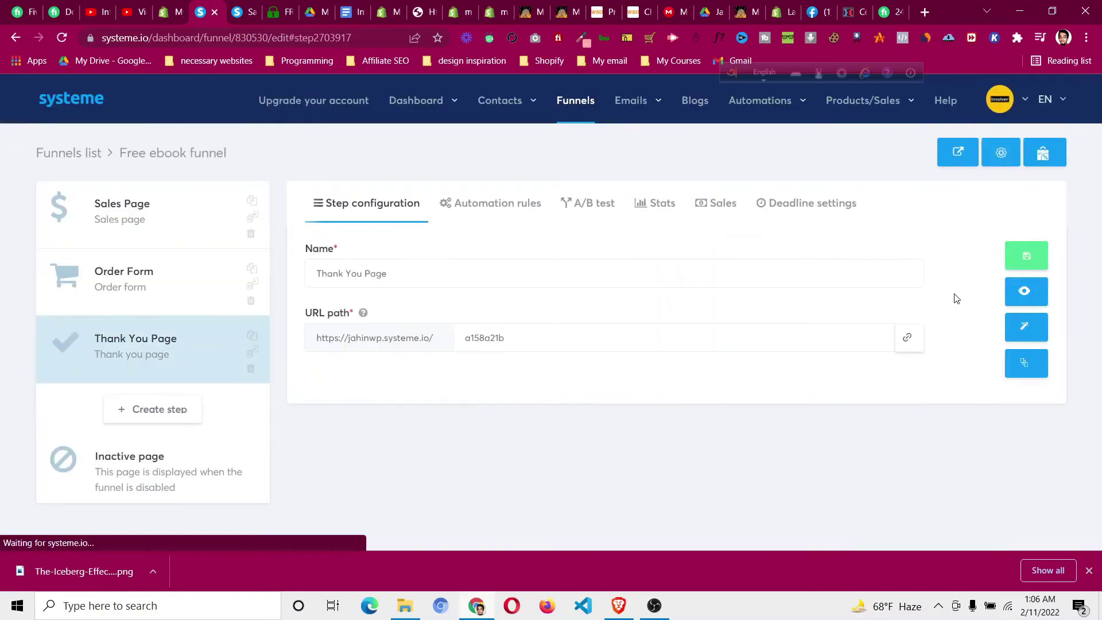
{"action": "left_click", "coordinate": [1036, 264]}
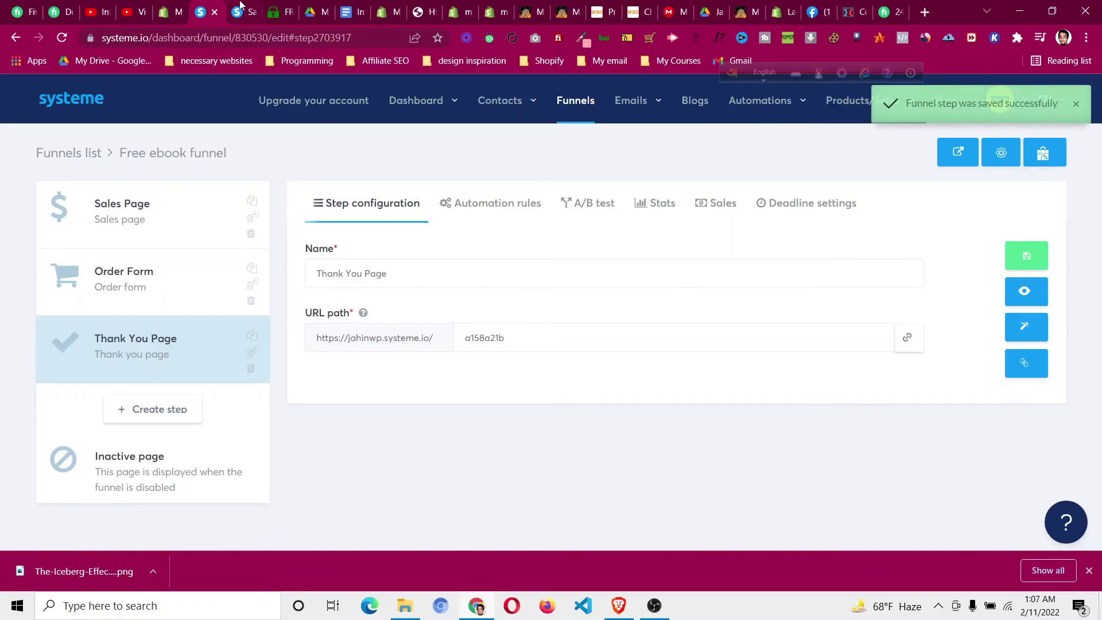
{"action": "left_click", "coordinate": [280, 12]}
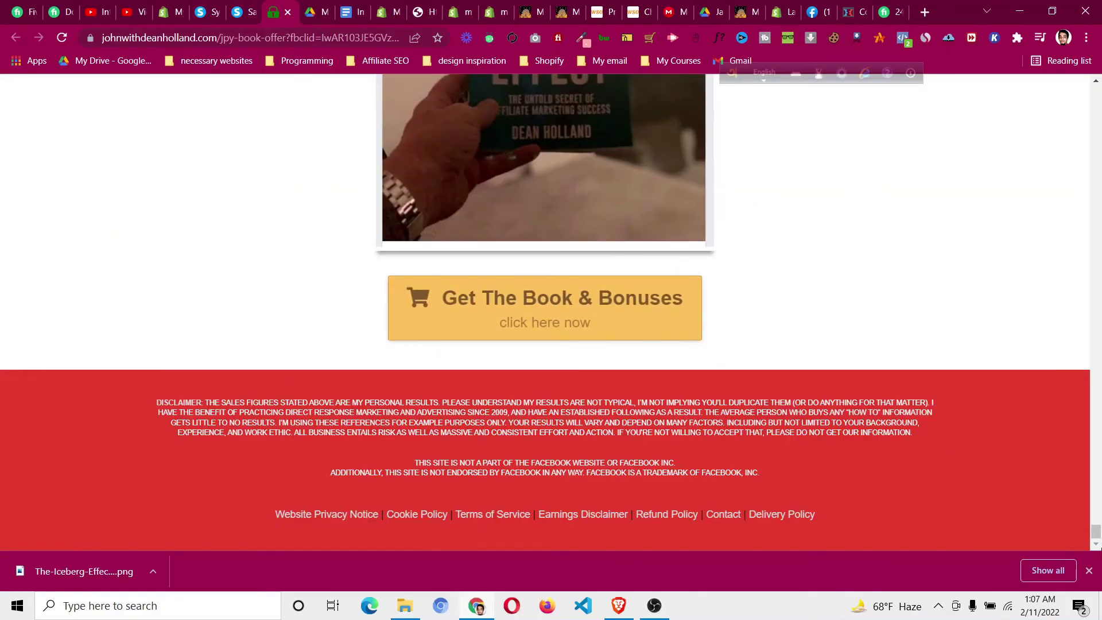
- Check the Iceberg Effect offer page against the systeme.io preview, then return to the Free ebook funnel
{"action": "left_click", "coordinate": [1091, 570]}
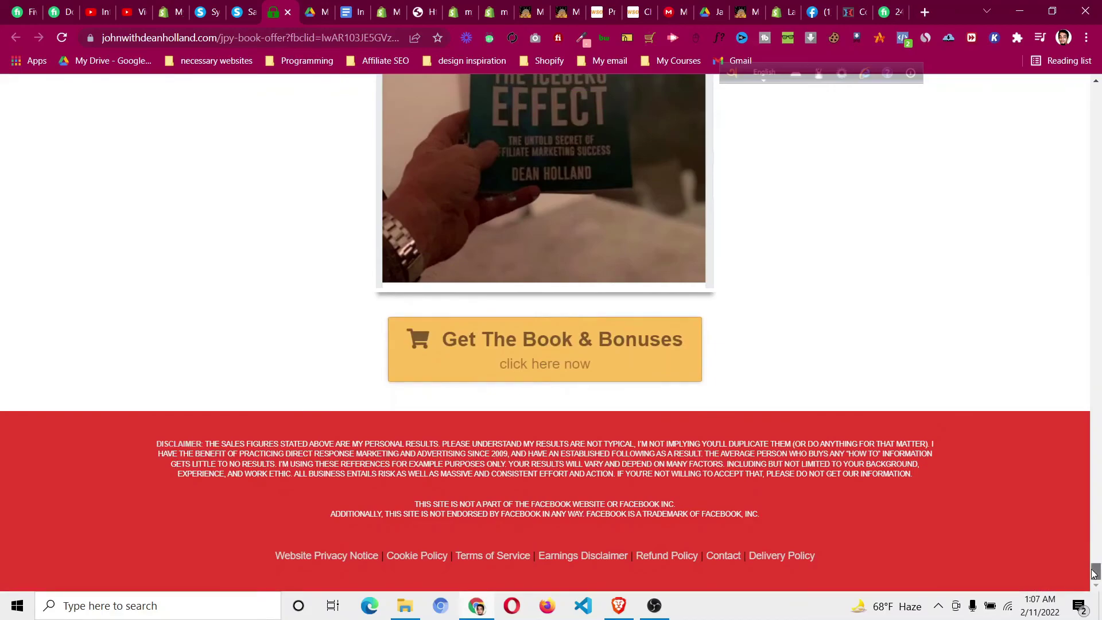
{"action": "left_click_drag", "start_coordinate": [1093, 572], "coordinate": [1093, 87]}
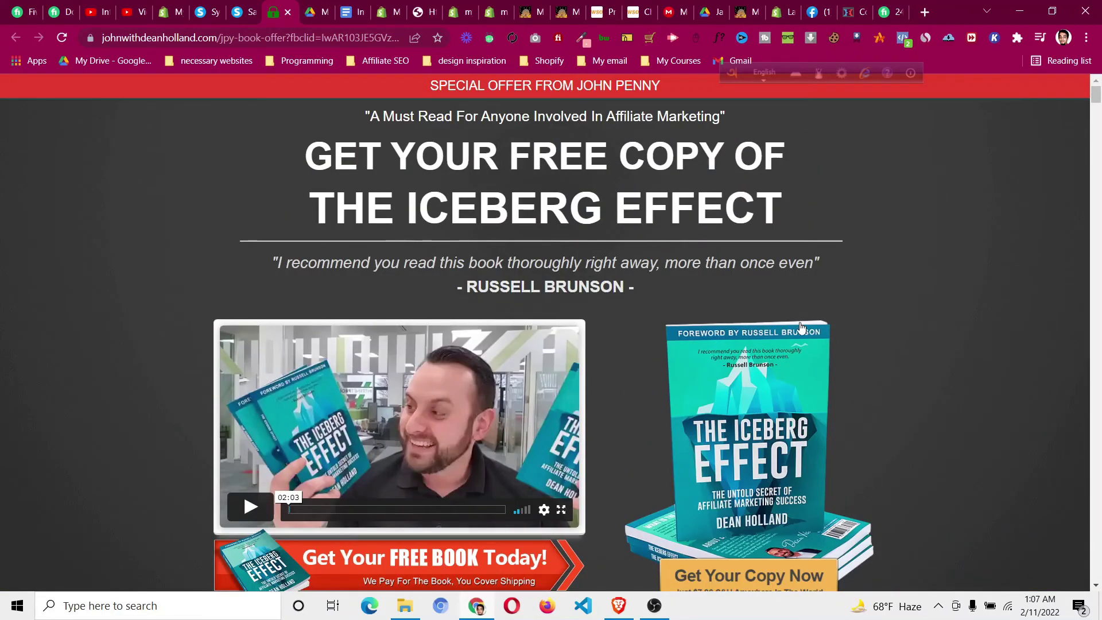
{"action": "scroll", "coordinate": [477, 488], "scroll_direction": "down", "scroll_amount": 5}
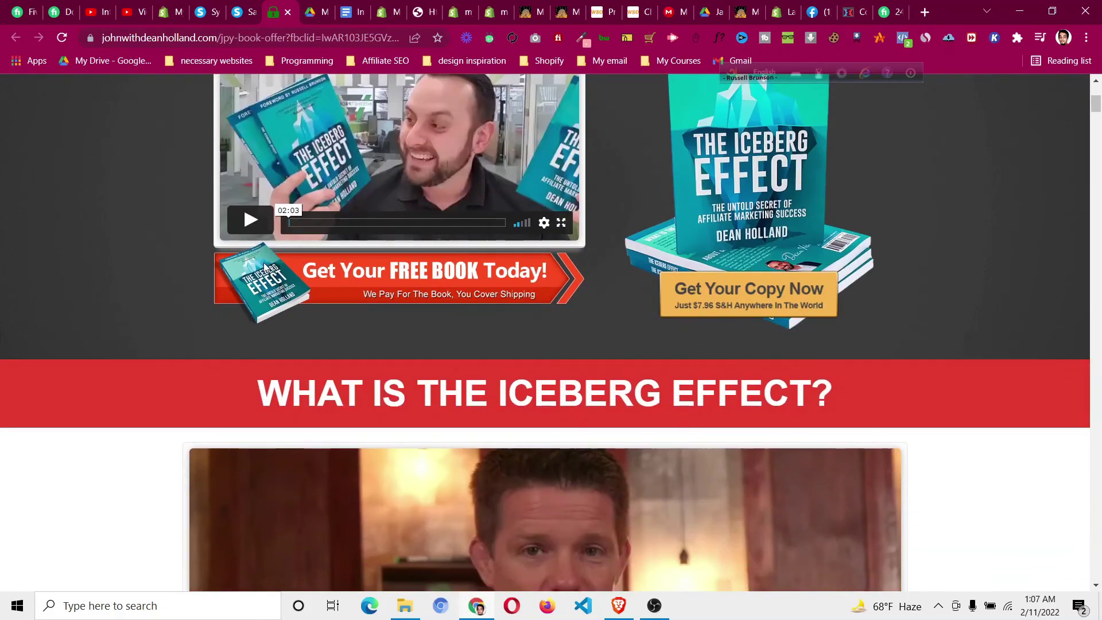
{"action": "left_click", "coordinate": [259, 5]}
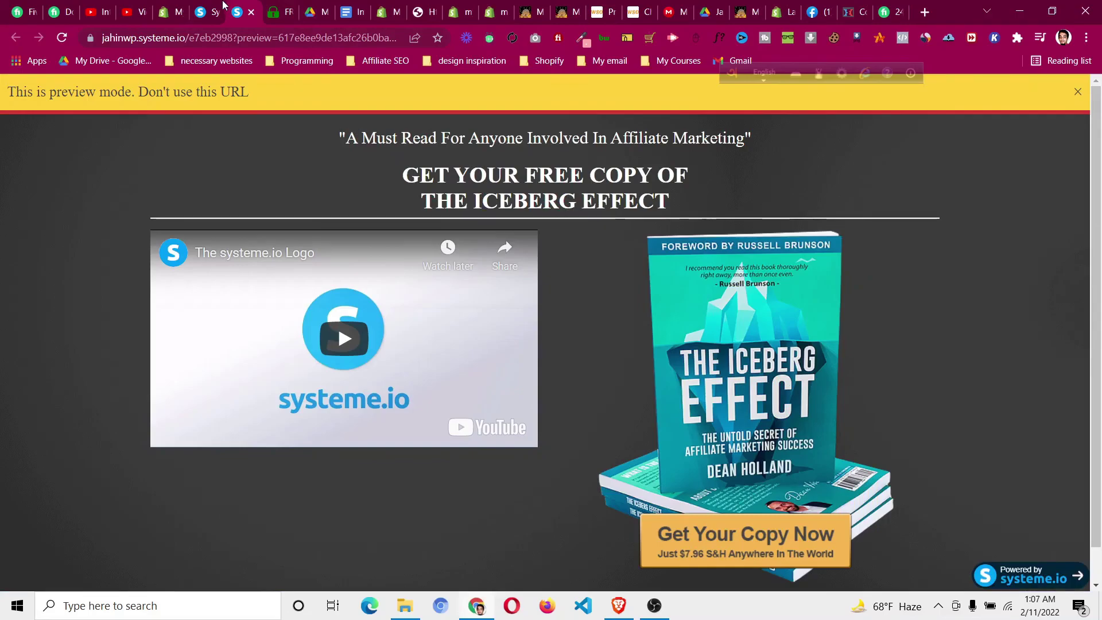
{"action": "left_click", "coordinate": [224, 6]}
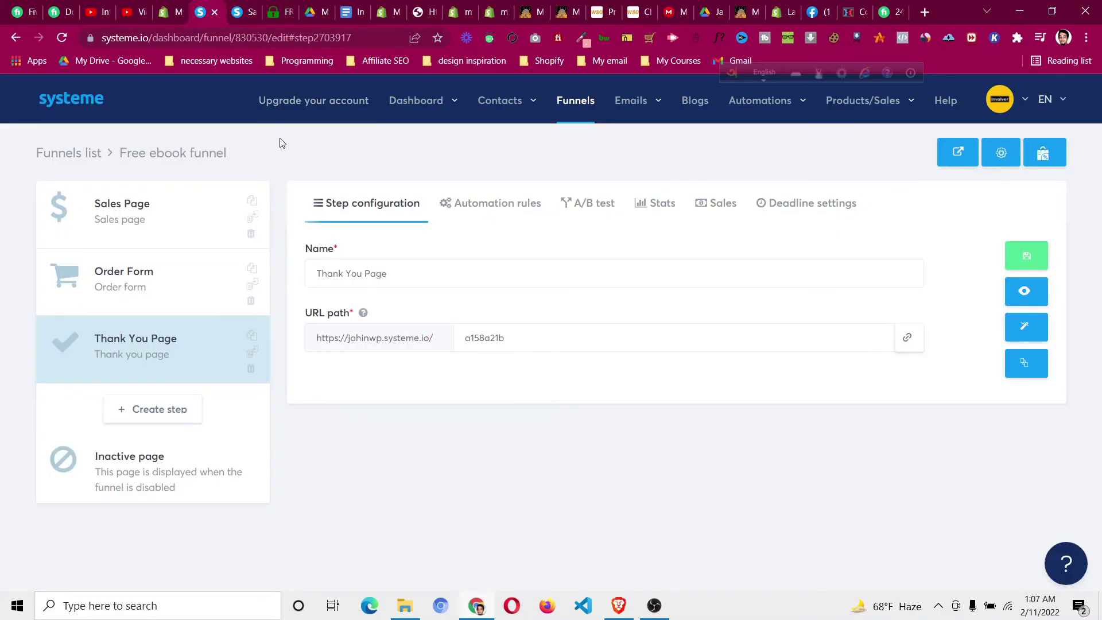